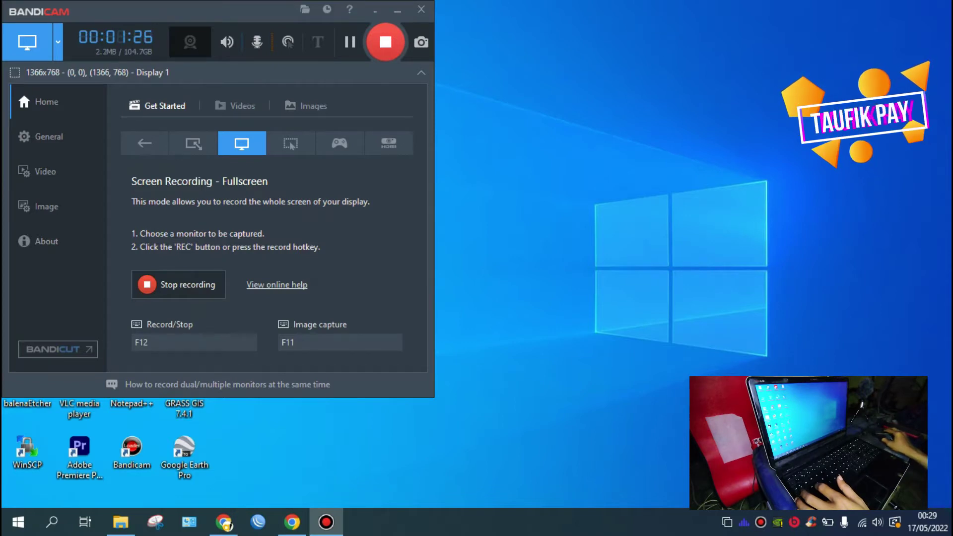
Step: Open Network Connections from Network & Internet settings, listing Ethernet 2, Wi-Fi 2 and USB Modem
left_click(398, 10)
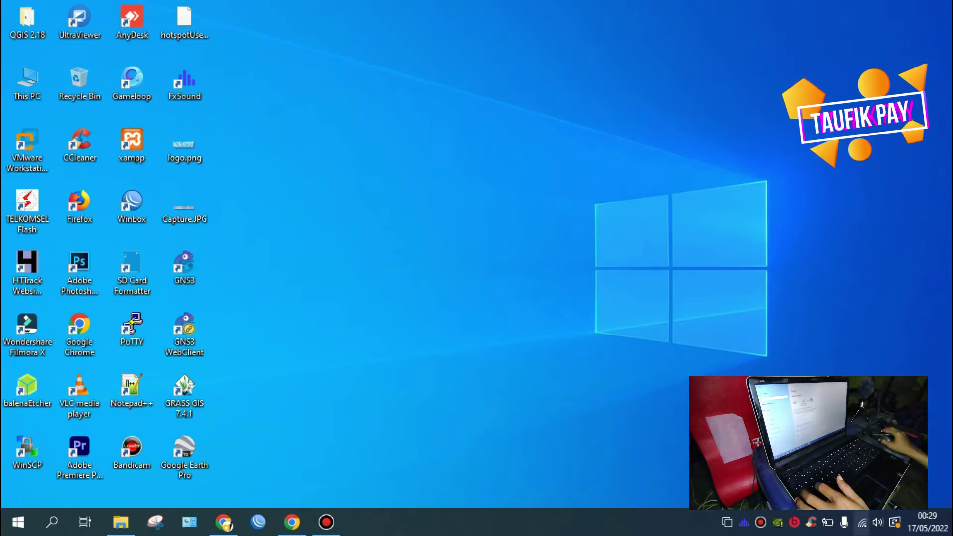
left_click(863, 522)
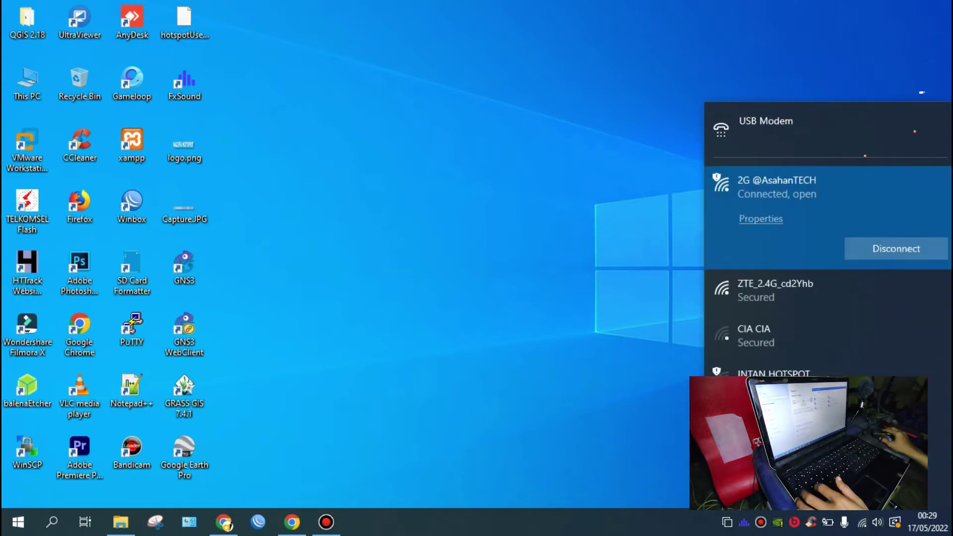
left_click(769, 430)
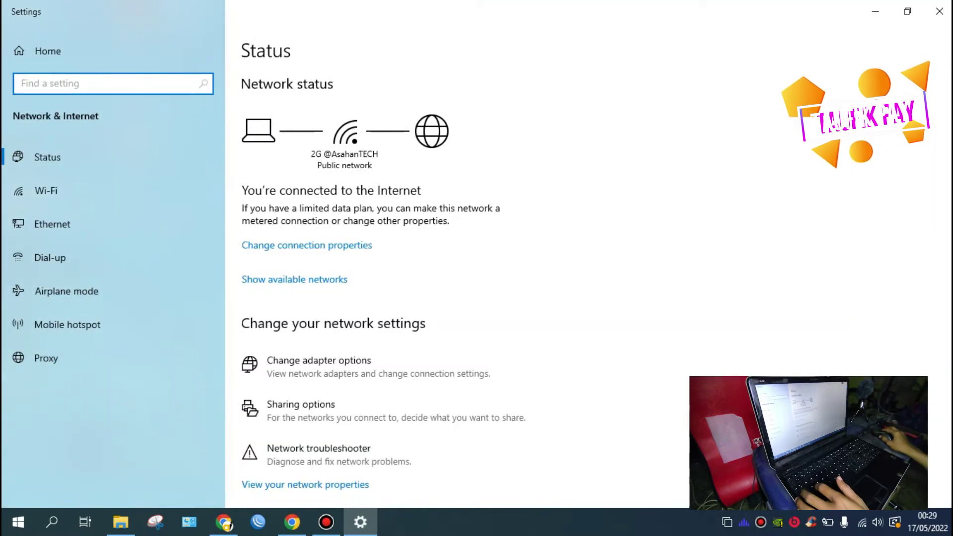
left_click(394, 357)
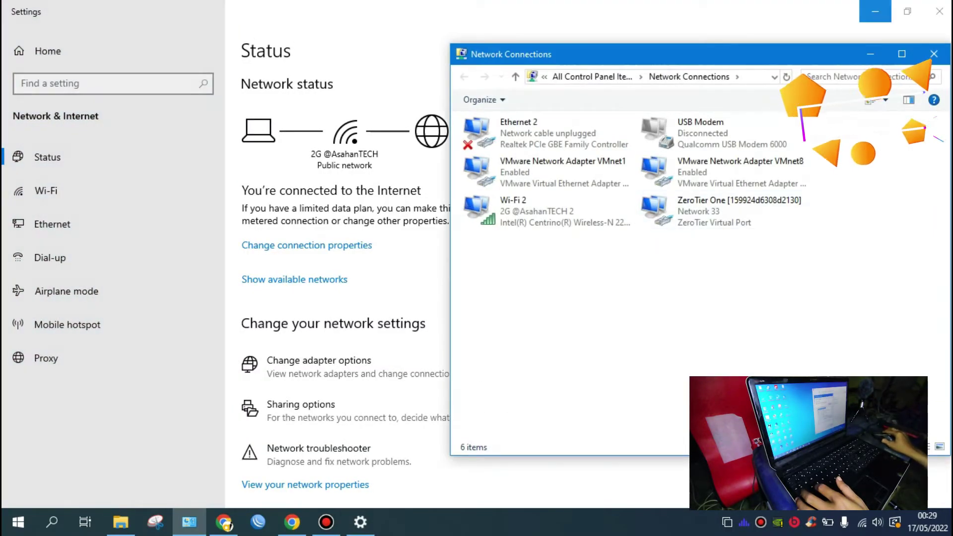
left_click(875, 11)
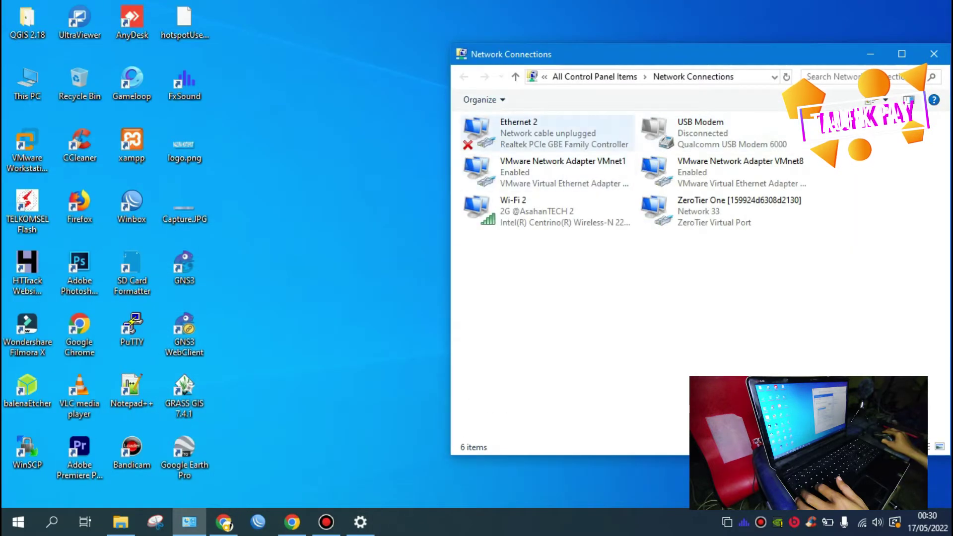
left_click(519, 142)
double_click(519, 142)
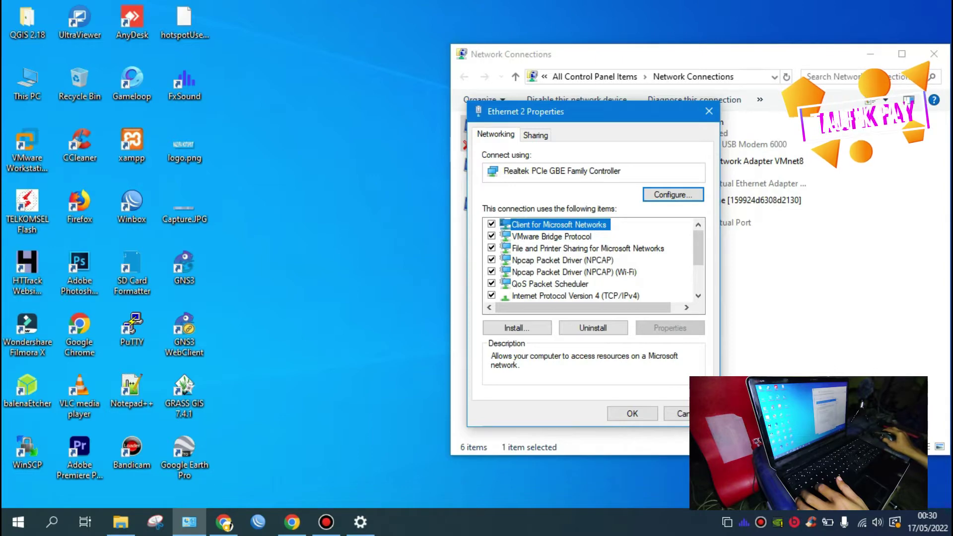
left_click(612, 296)
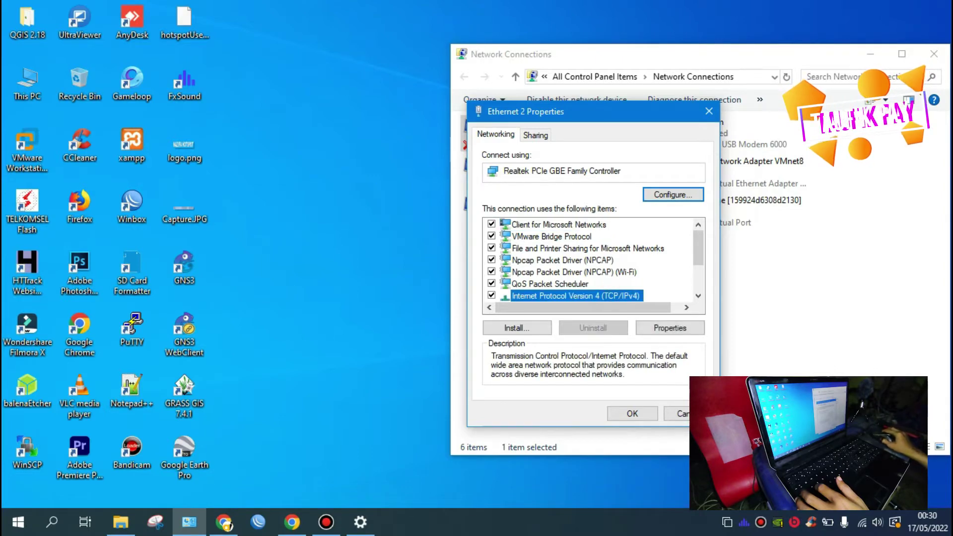
left_click(670, 328)
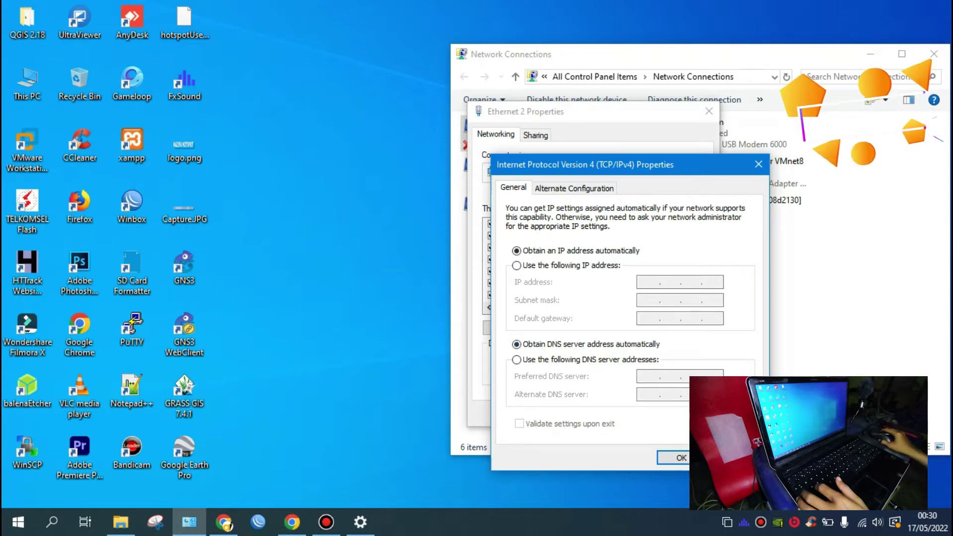
left_click(681, 458)
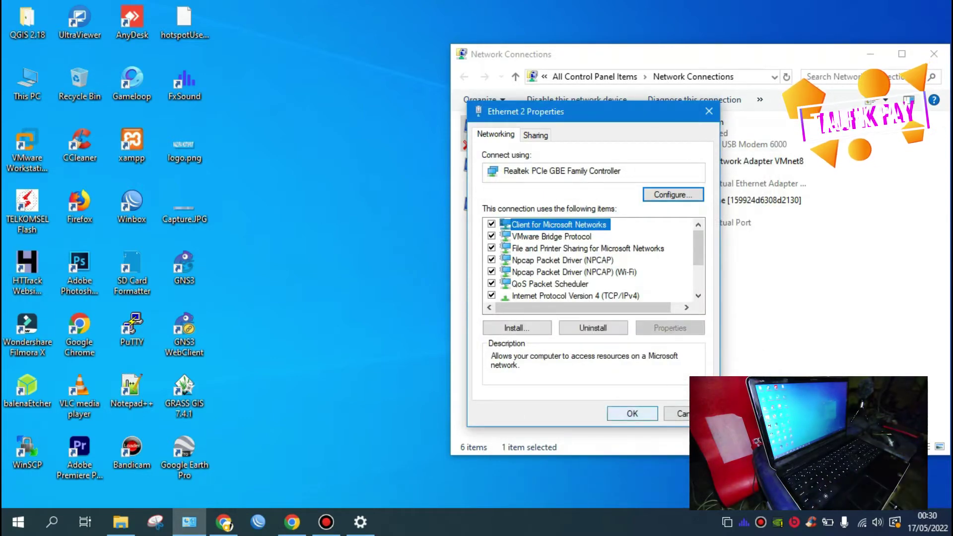
left_click(632, 413)
key("super+d")
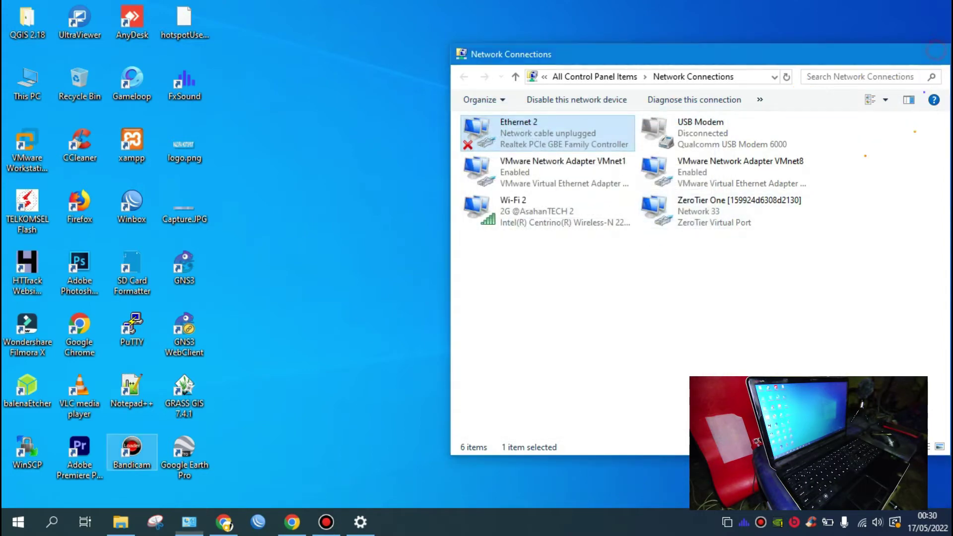
right_click(534, 124)
Step: Refresh the desktop with the adapter window put away
left_click(576, 167)
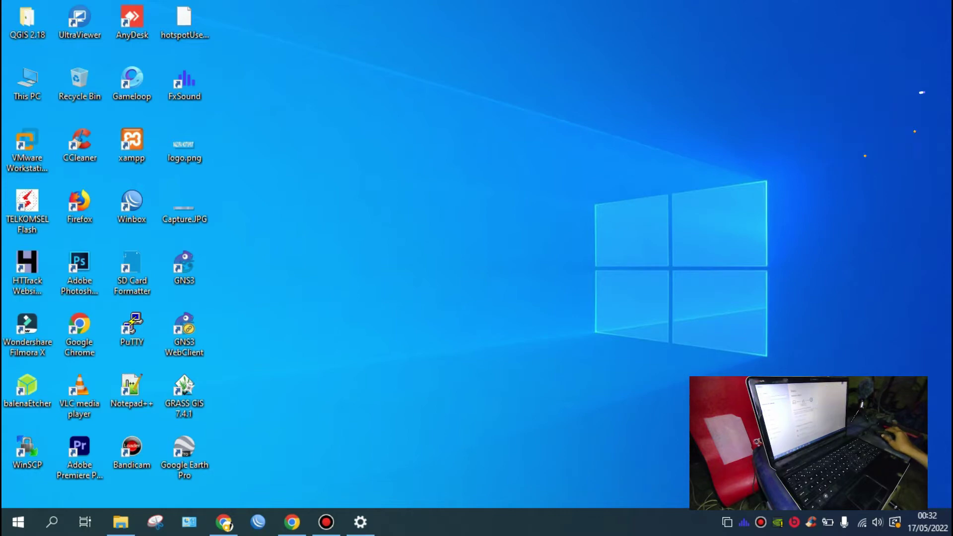
Step: Reopen the Network Connections list, where Ethernet 2 now shows Identifying…
left_click(360, 522)
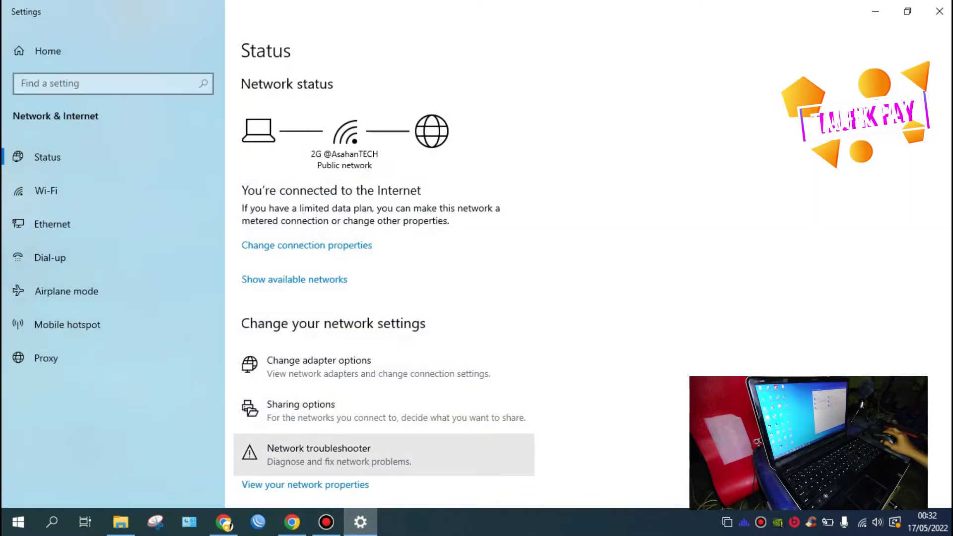
left_click(319, 361)
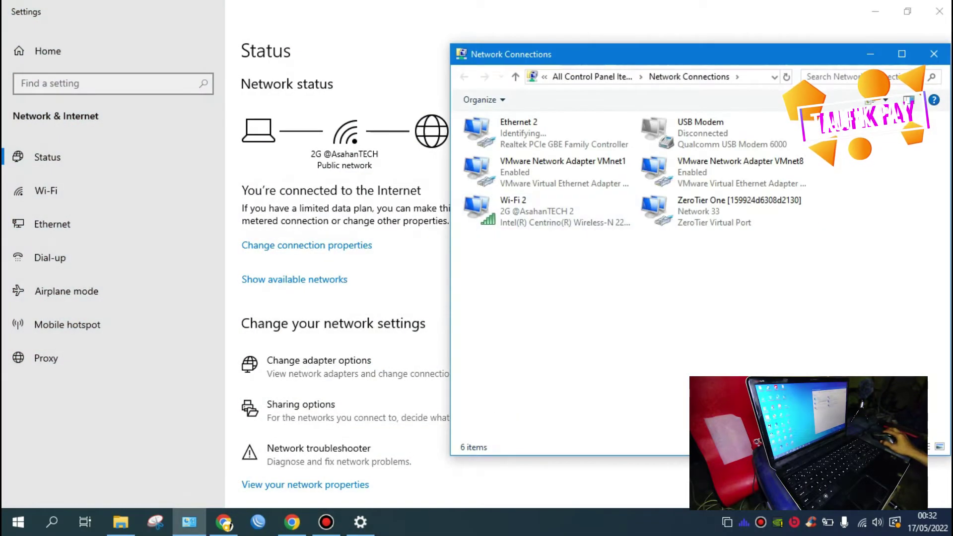
left_click(875, 11)
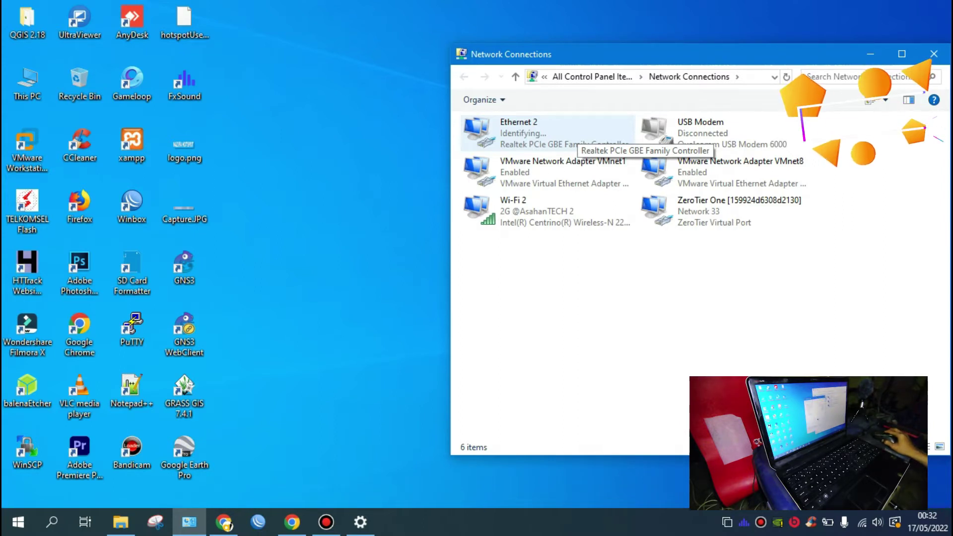
Step: Show Ethernet 2 Status (No network access, 100.0 Mbps) near the top of the screen
double_click(576, 138)
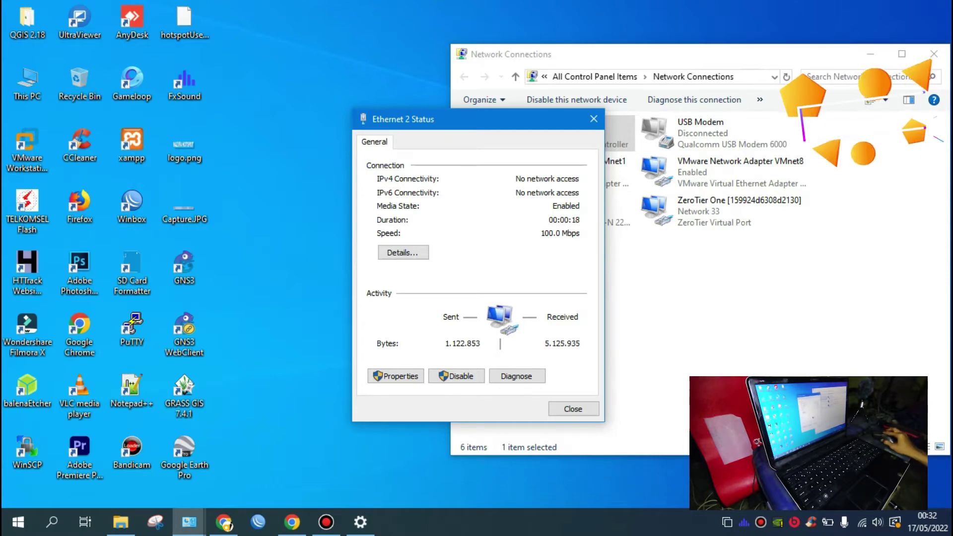
left_click_drag(483, 126, 481, 47)
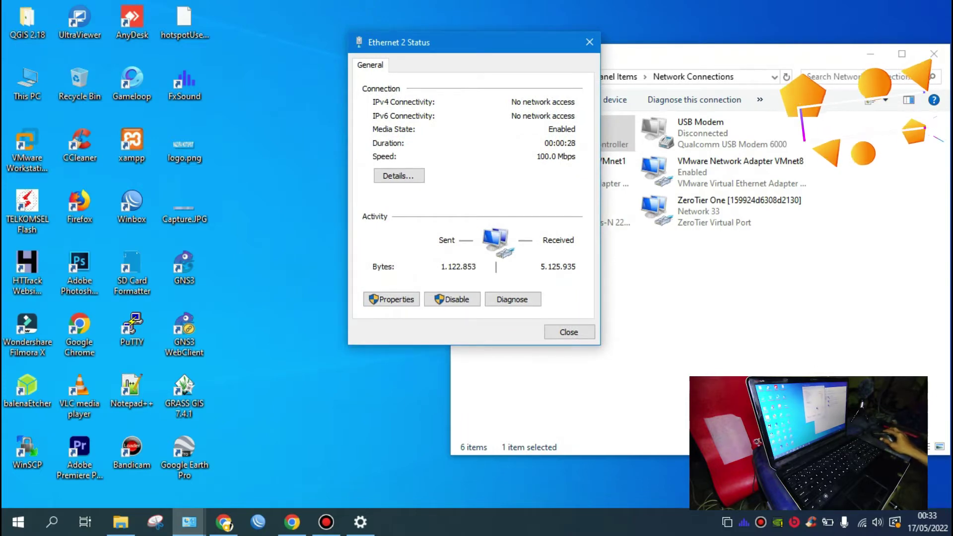
left_click_drag(450, 50, 453, 23)
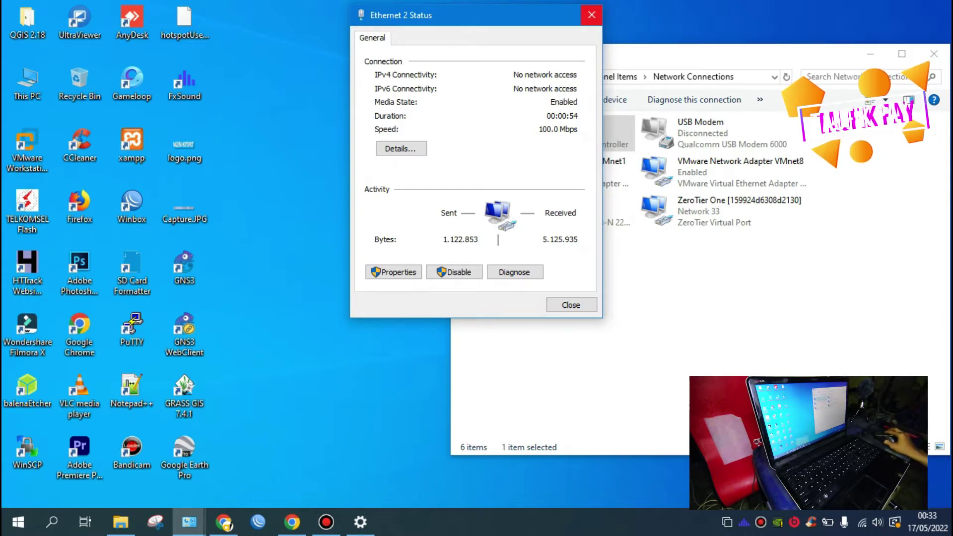
Step: Close the Ethernet 2 status and start typing 164 into Chrome's new-tab address bar
left_click(592, 15)
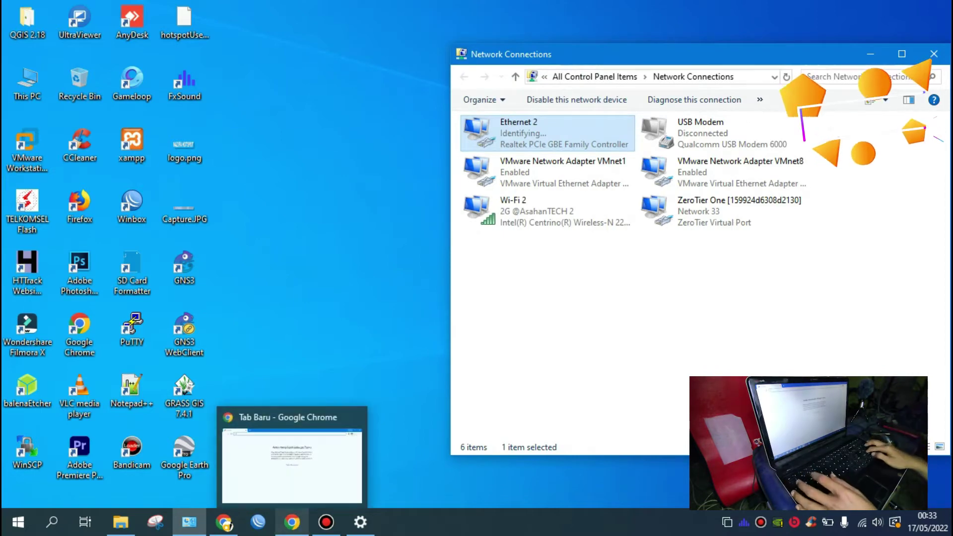
left_click(292, 522)
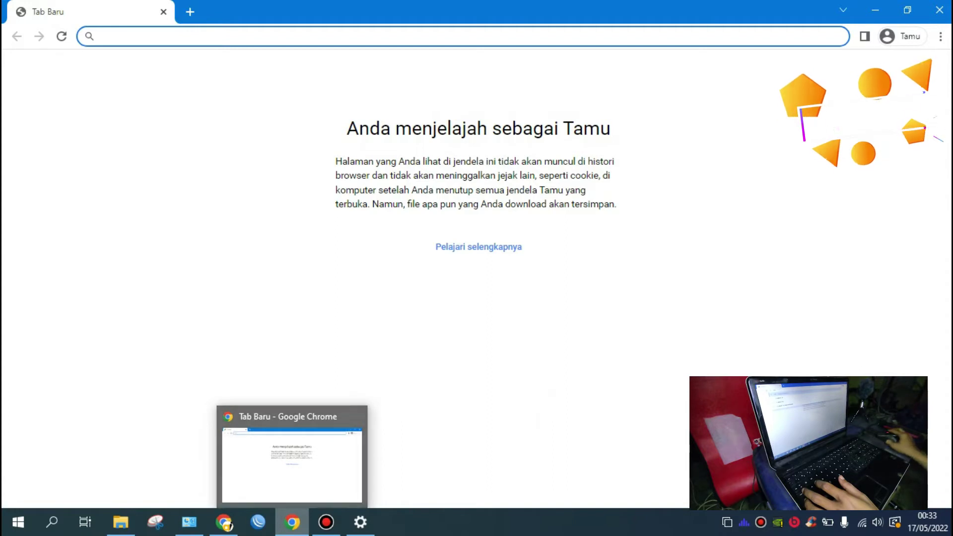
type("1")
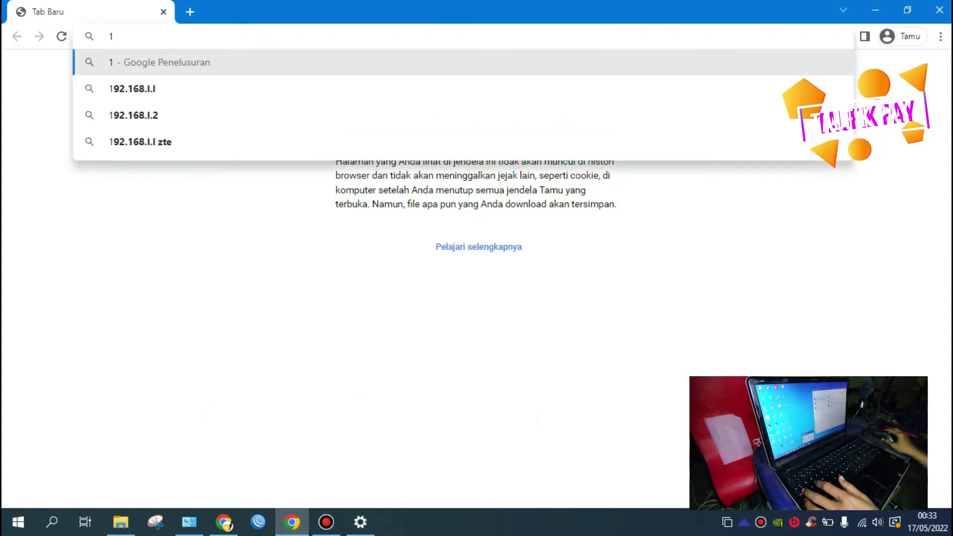
type("64")
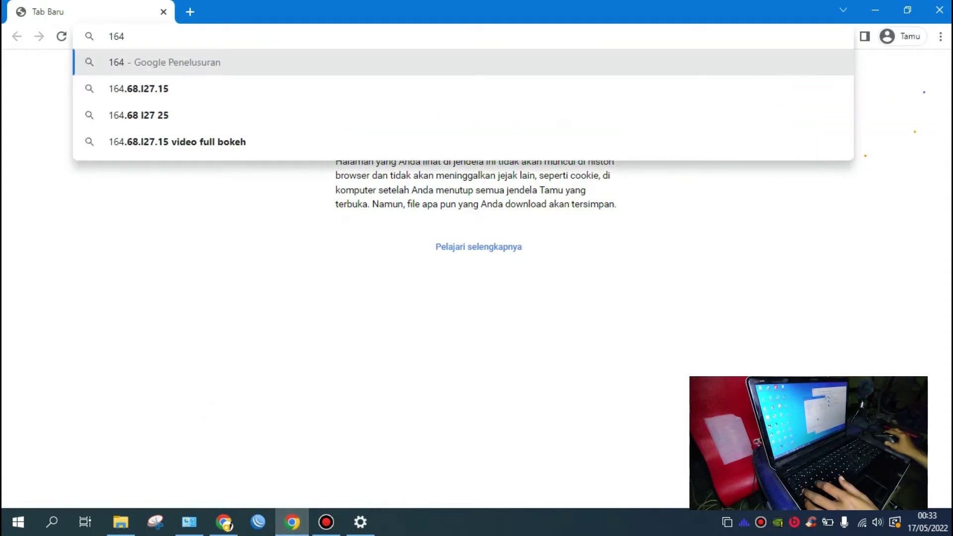
Step: Check Ethernet 2's details for its 169.254.199.75 address, then return to Chrome
left_click(292, 522)
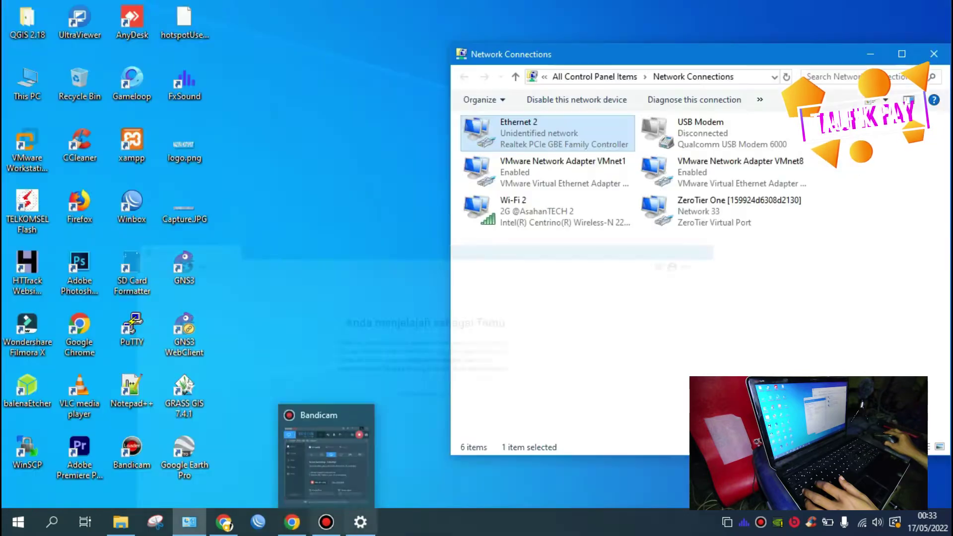
double_click(541, 133)
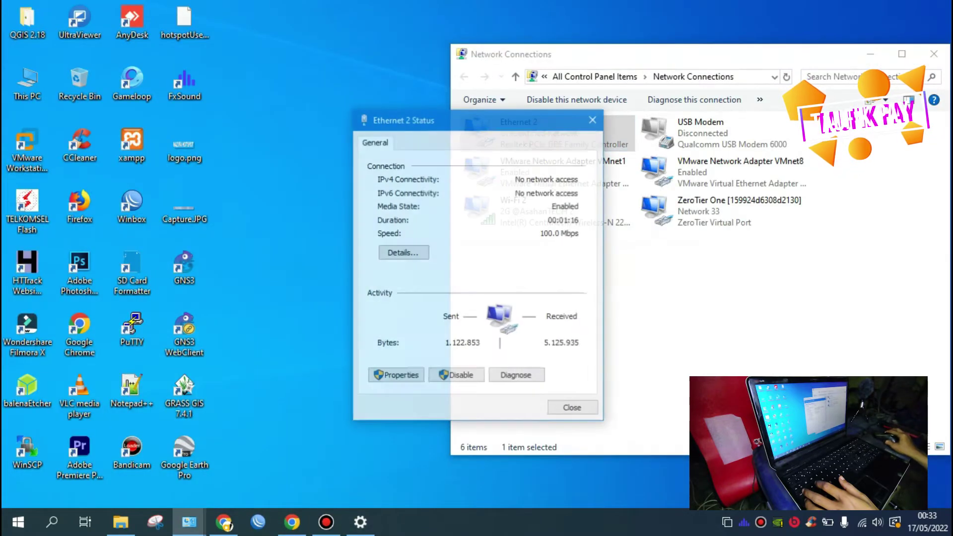
left_click(403, 252)
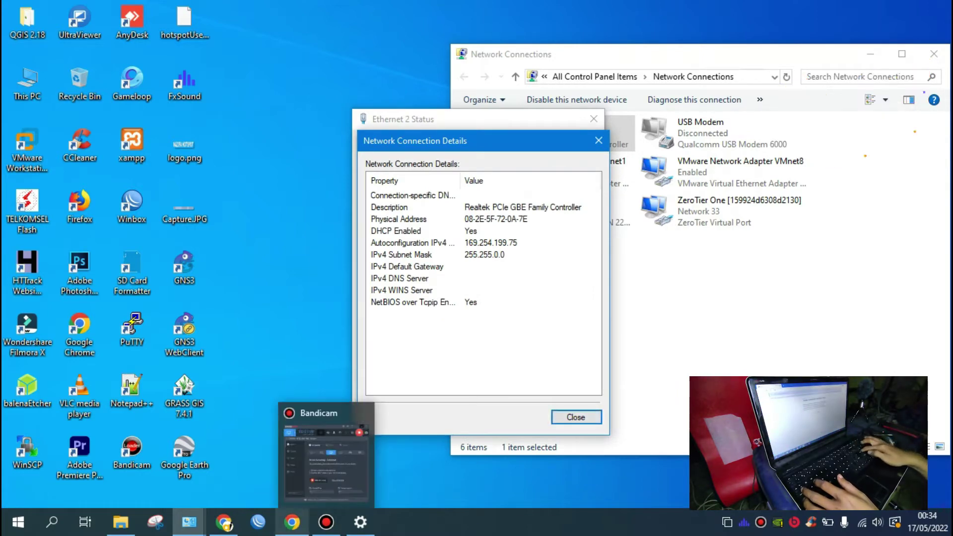
left_click(292, 521)
Step: Load 169.254.199.1 in Chrome to try reaching the radio
type("164")
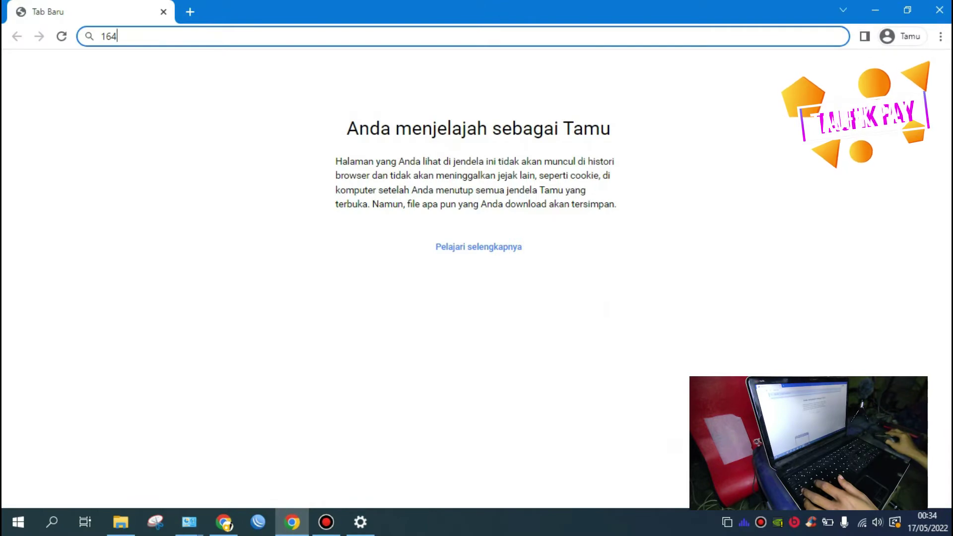
key("BackSpace")
type("9.2")
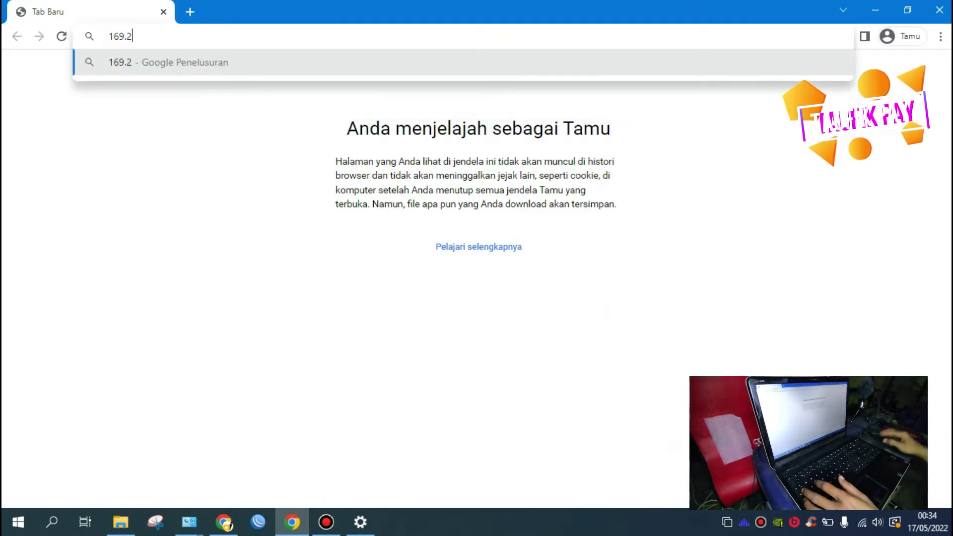
type("54.")
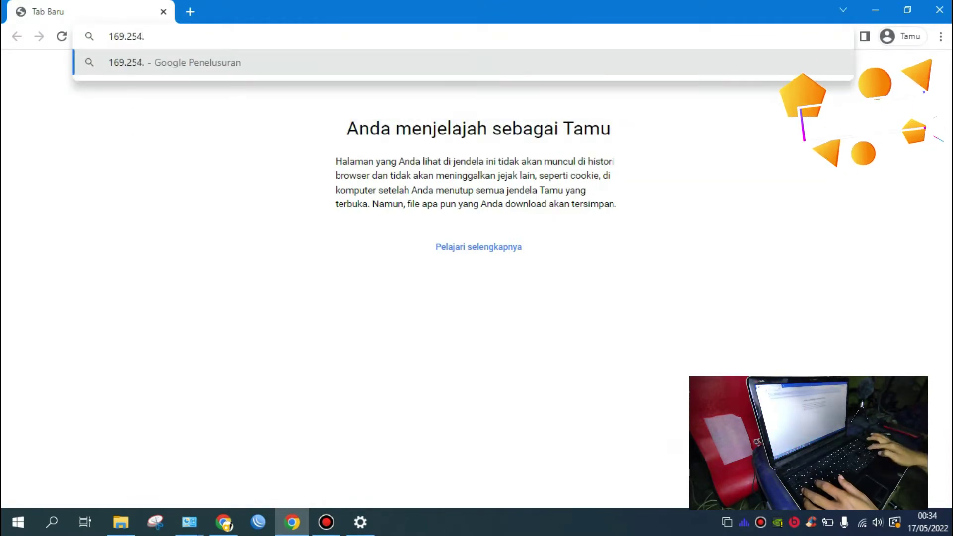
left_click(292, 521)
left_click(292, 522)
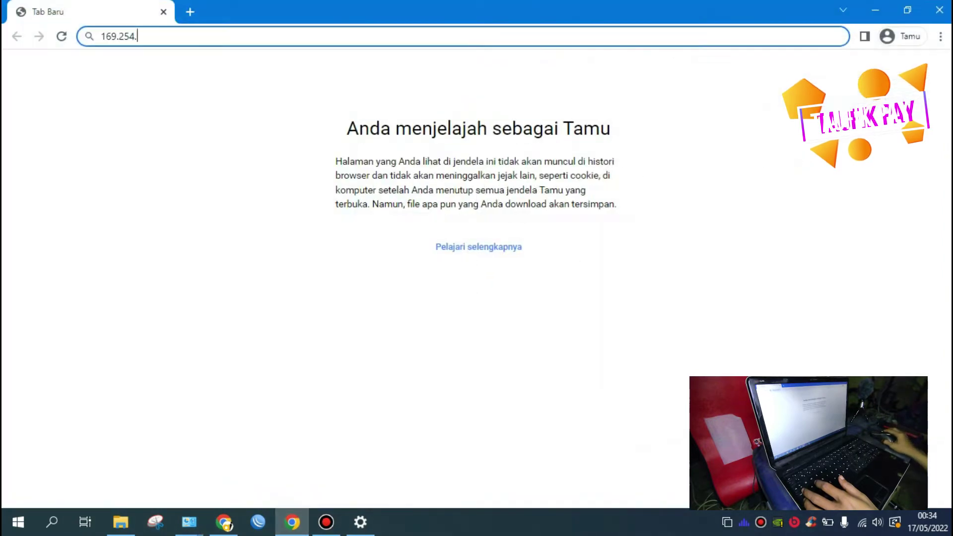
type("199")
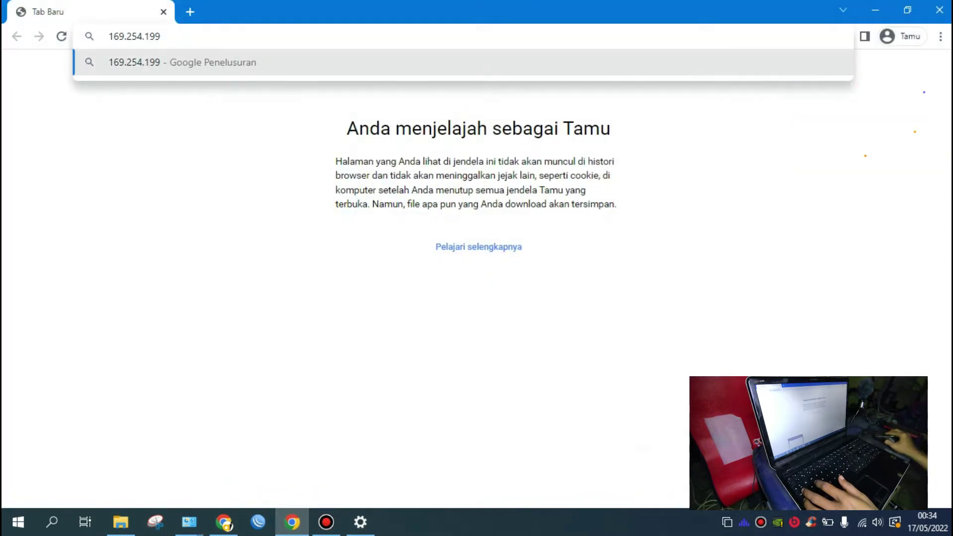
type(".1")
key("Return")
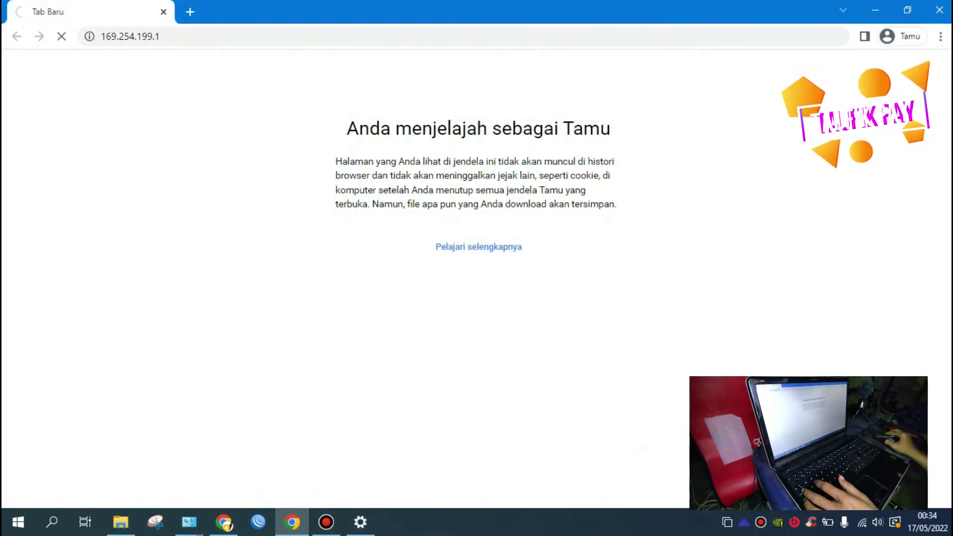
Step: Check search results for the Force 300's default IP, then select the address end to edit
mouse_move(223, 522)
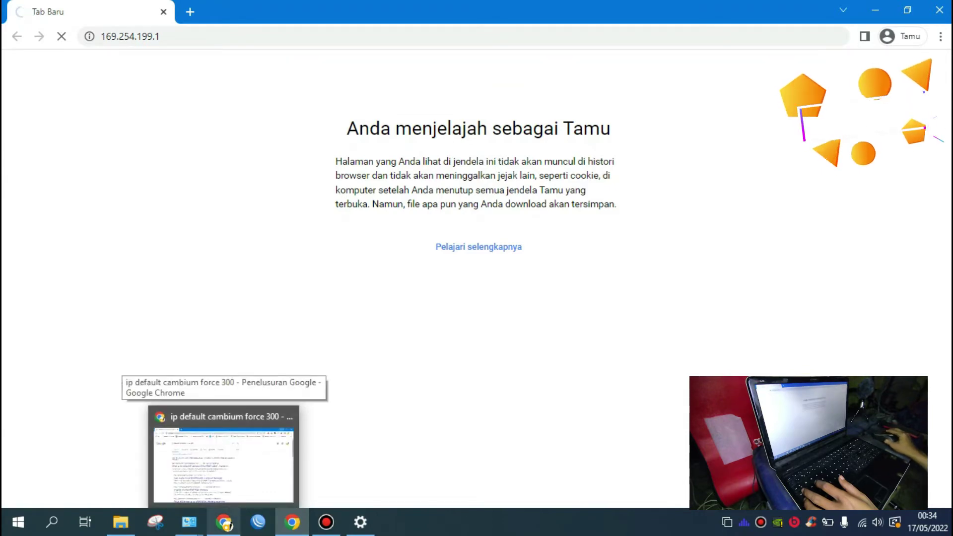
left_click(223, 447)
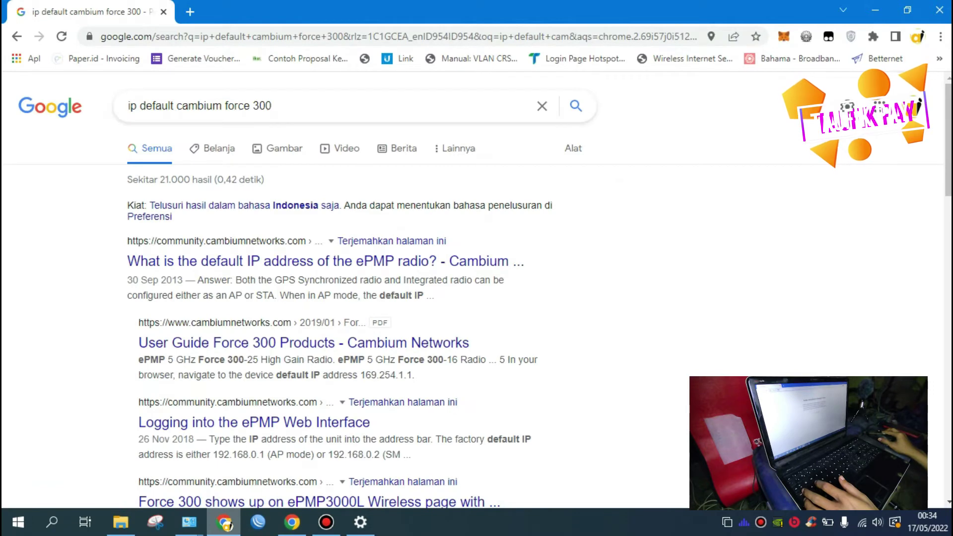
key("alt+Tab")
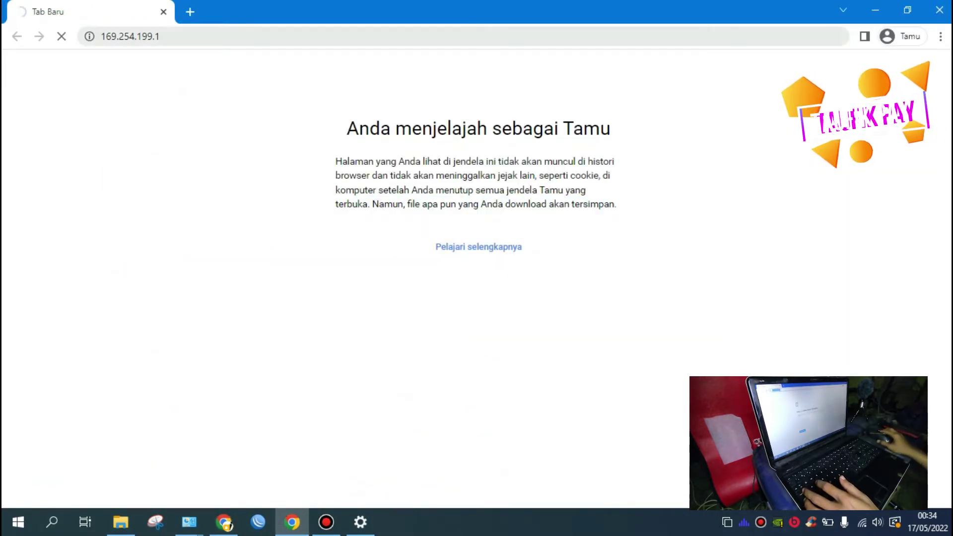
left_click_drag(141, 36, 153, 36)
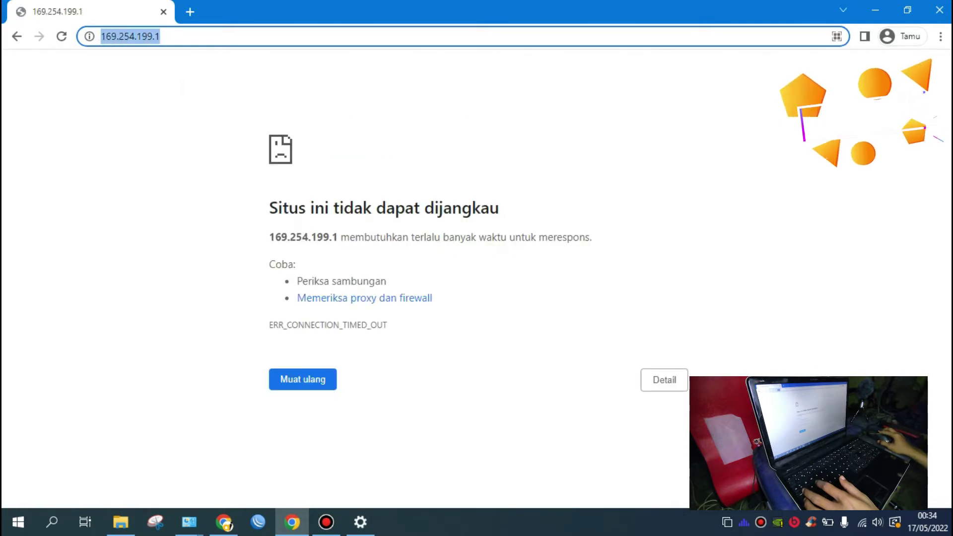
key("Right")
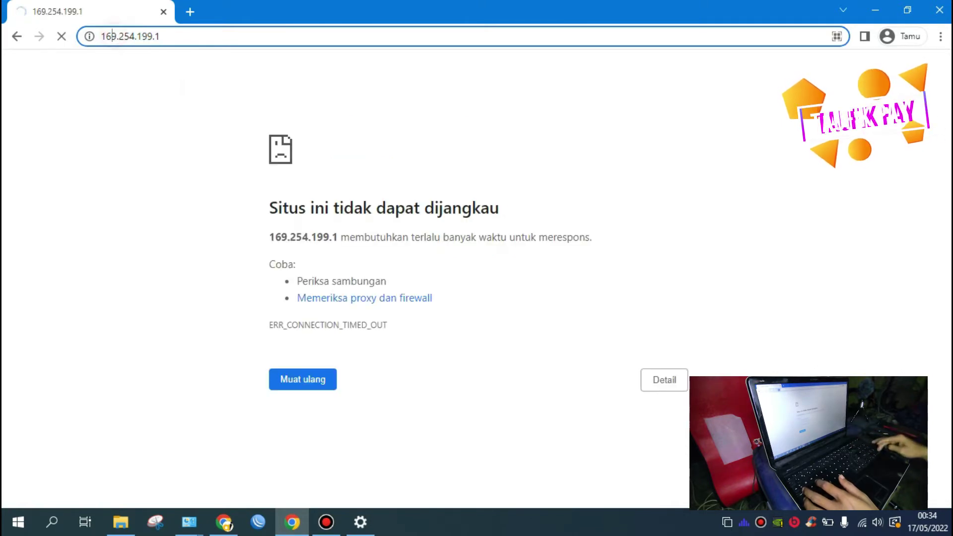
key("shift+Left")
key("shift+Left")
key("shift+Left")
key("shift+Left")
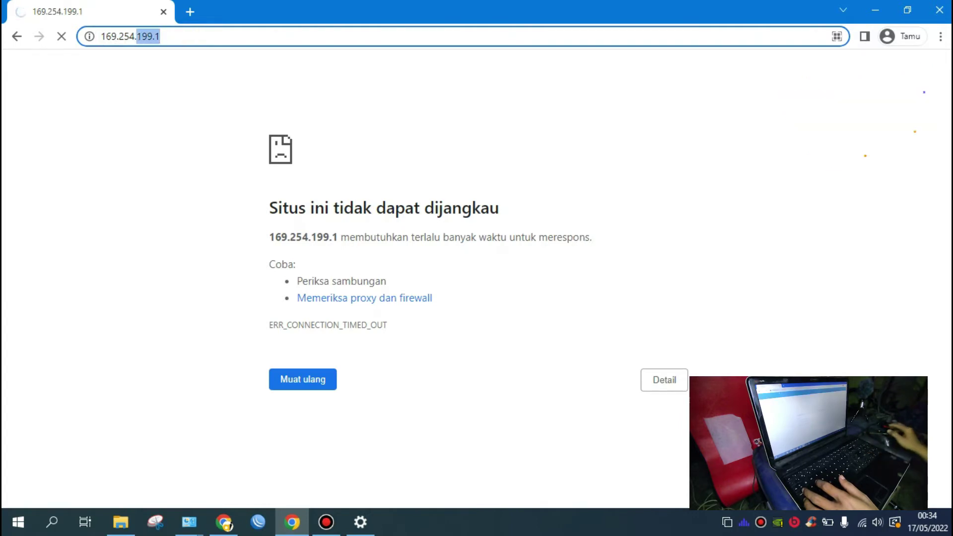
key("shift+Right")
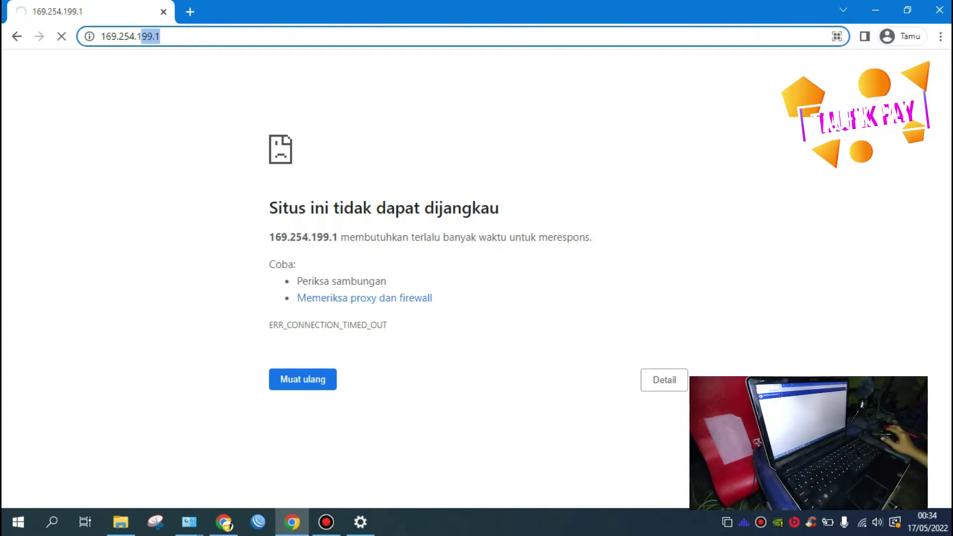
Step: Load the Force 300C at 169.254.1.1 and log in with the default administrator credentials
type(".1")
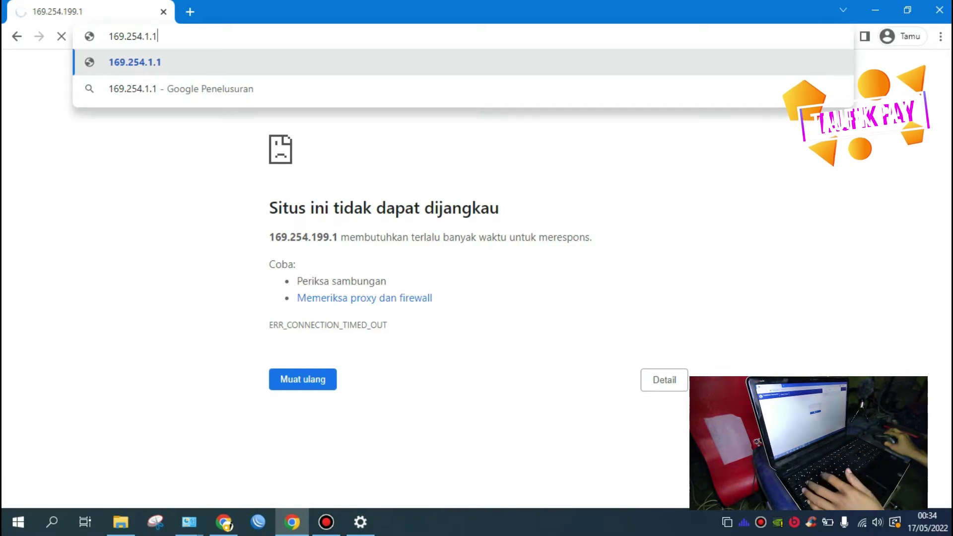
key("Return")
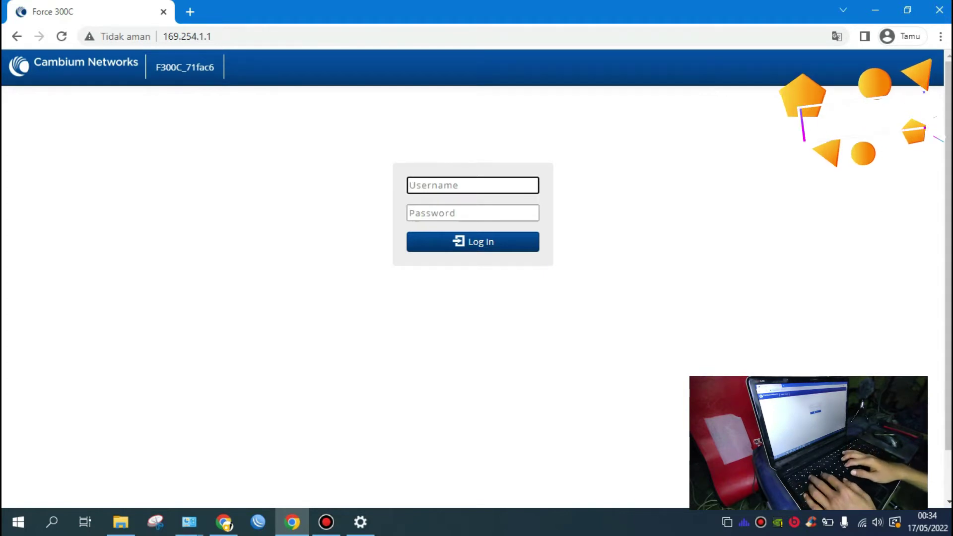
type("admin")
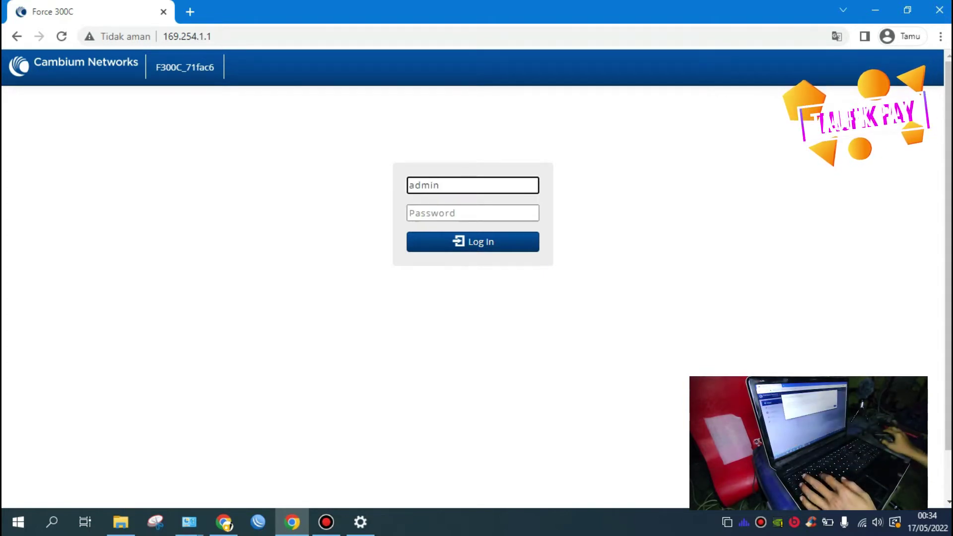
left_click(473, 213)
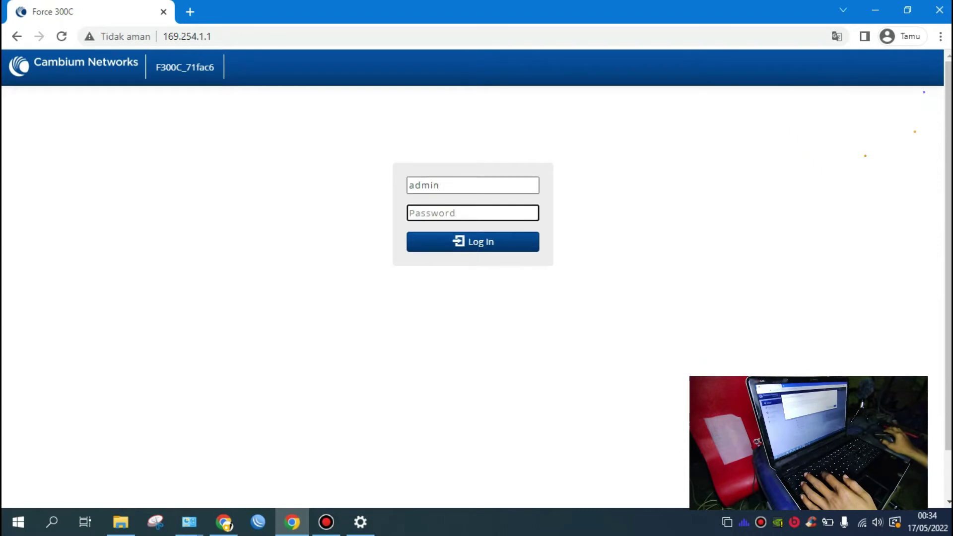
type("admin")
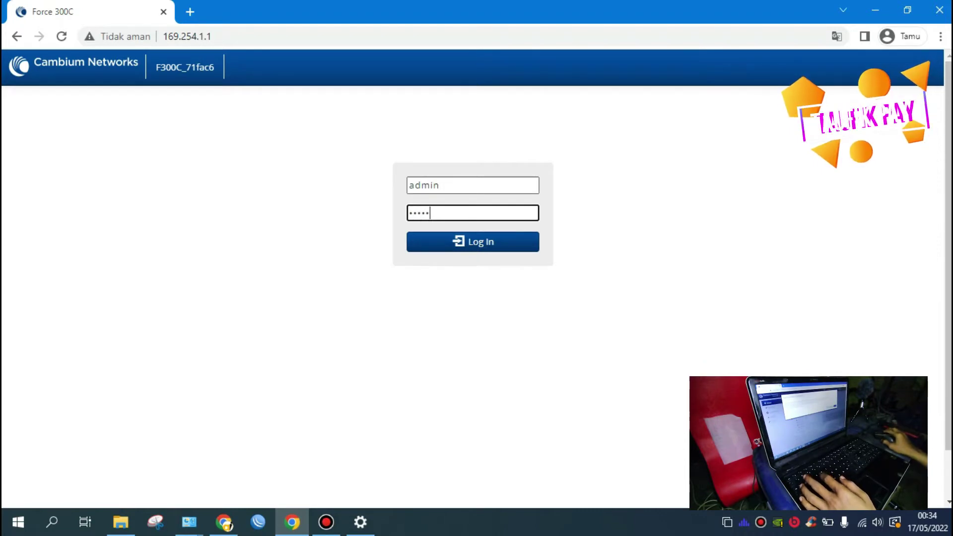
key("Return")
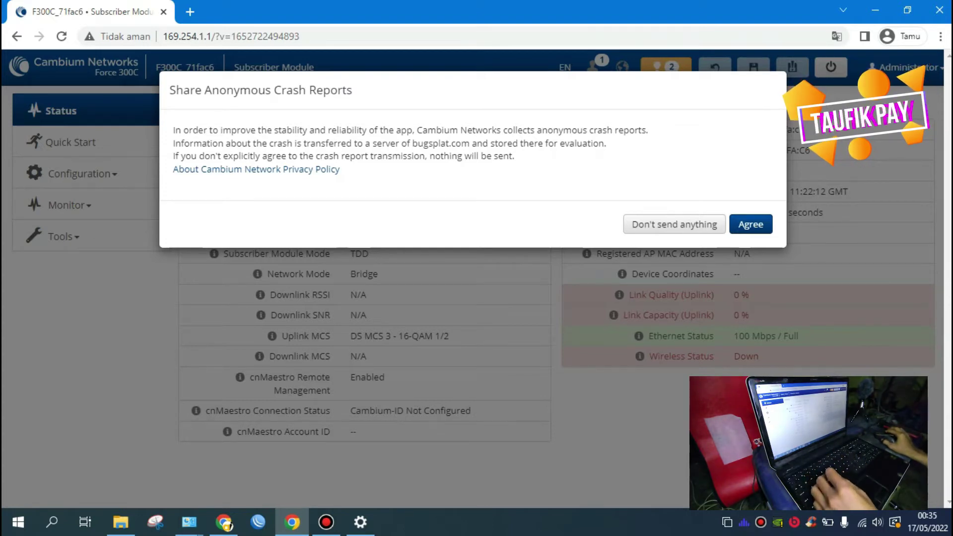
Step: Decline crash reporting, then review and close the notifications list
left_click(701, 224)
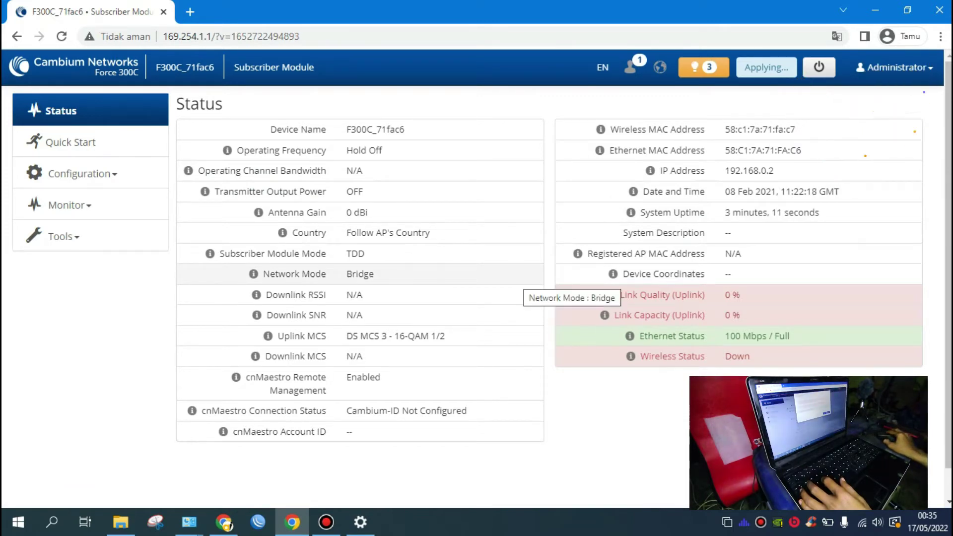
mouse_move(601, 129)
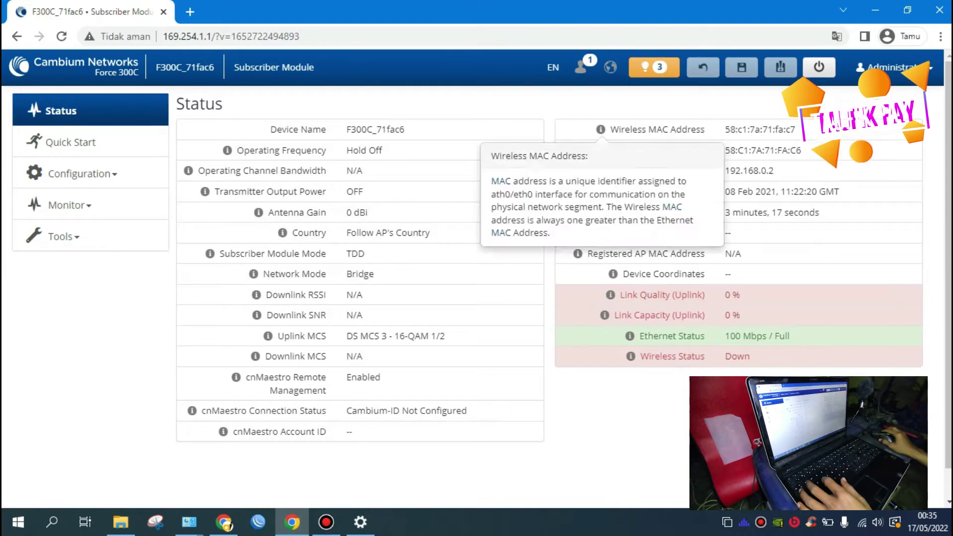
left_click(654, 67)
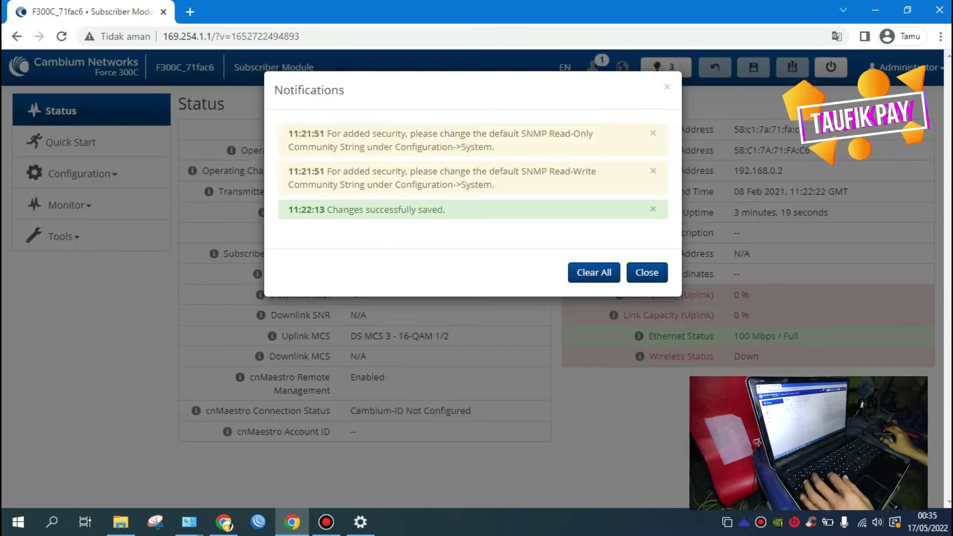
left_click(640, 272)
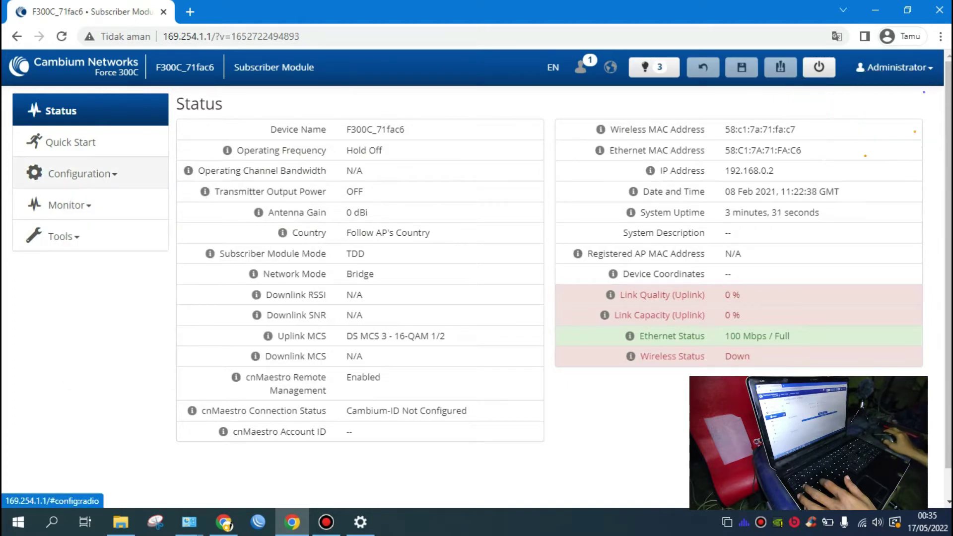
Step: Open the Radio configuration page and set Radio Mode to Access Point
left_click(119, 173)
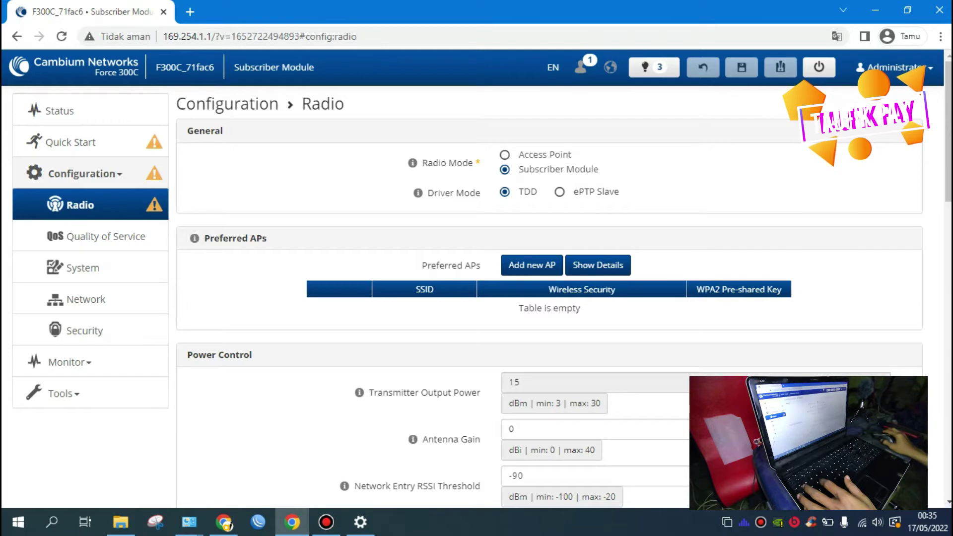
left_click(505, 154)
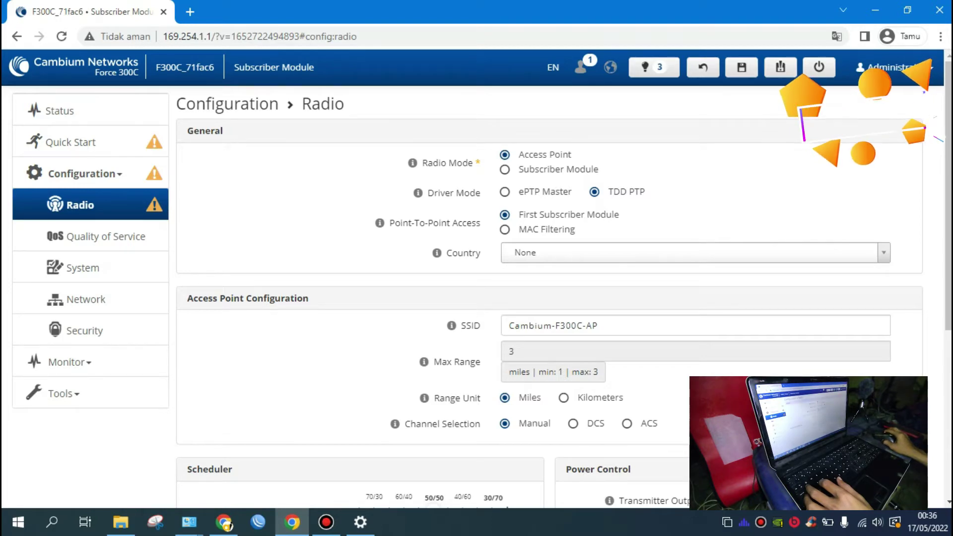
Step: Set point-to-point access to First Subscriber Module and the country to Other
left_click(508, 230)
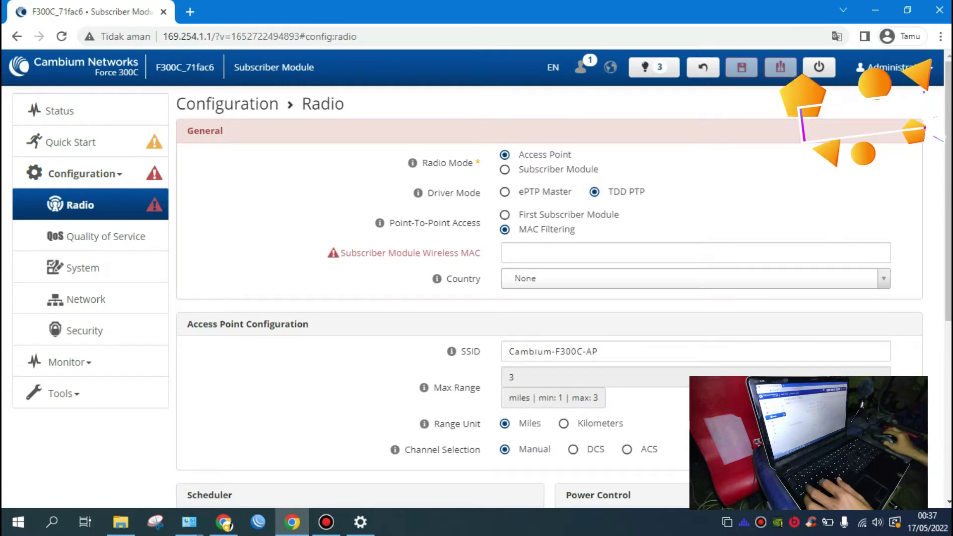
left_click(505, 215)
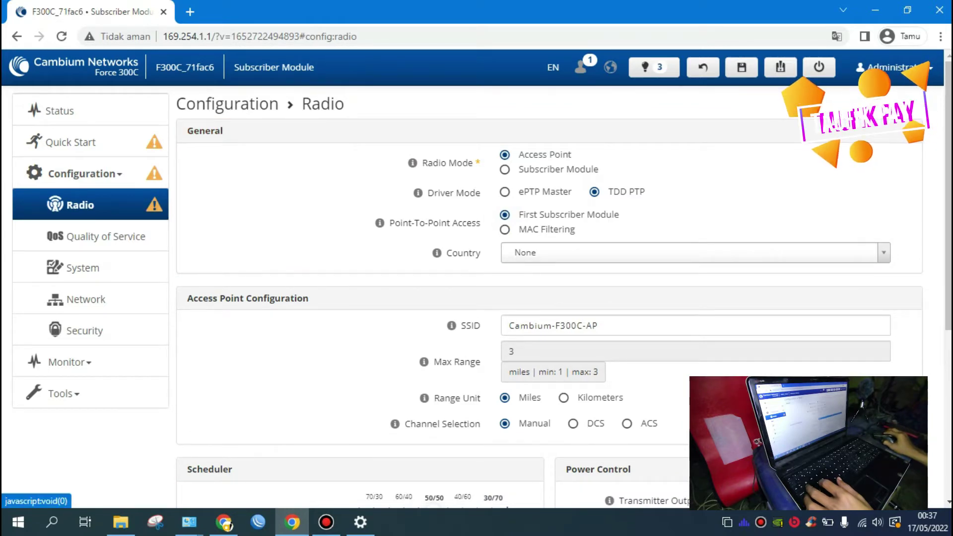
left_click(630, 253)
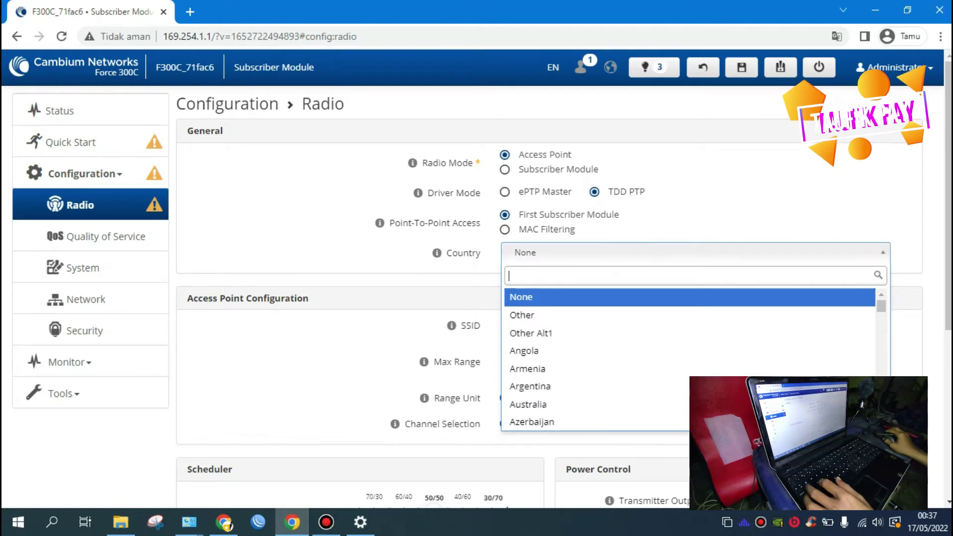
key("Down")
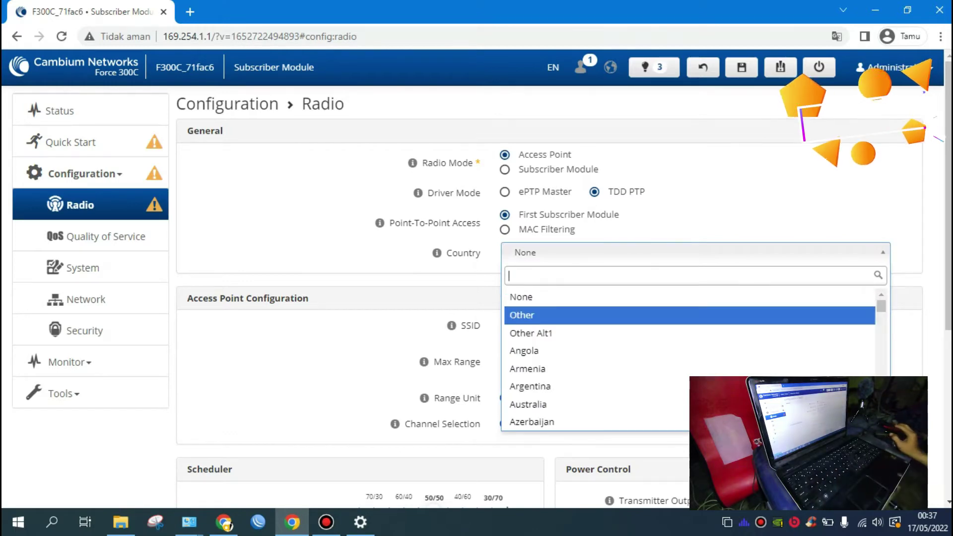
key("Return")
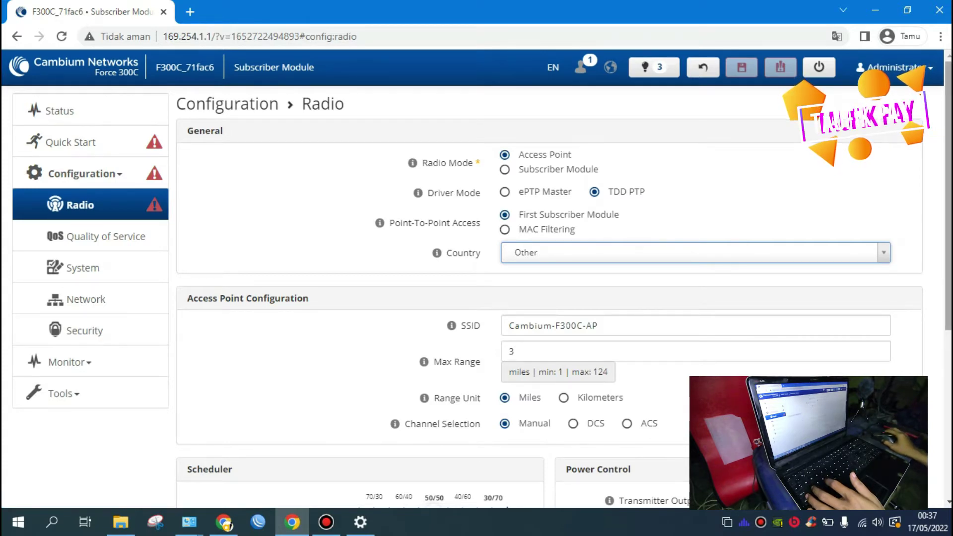
Step: Replace the SSID with AP-LONG_PTP and select the current Max Range value
scroll(546, 298, "down", 1)
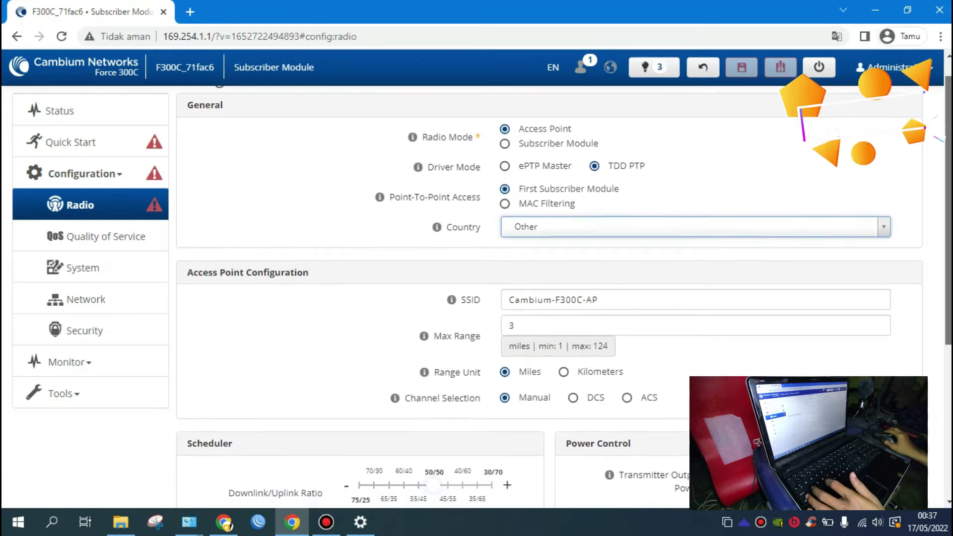
scroll(547, 298, "down", 2)
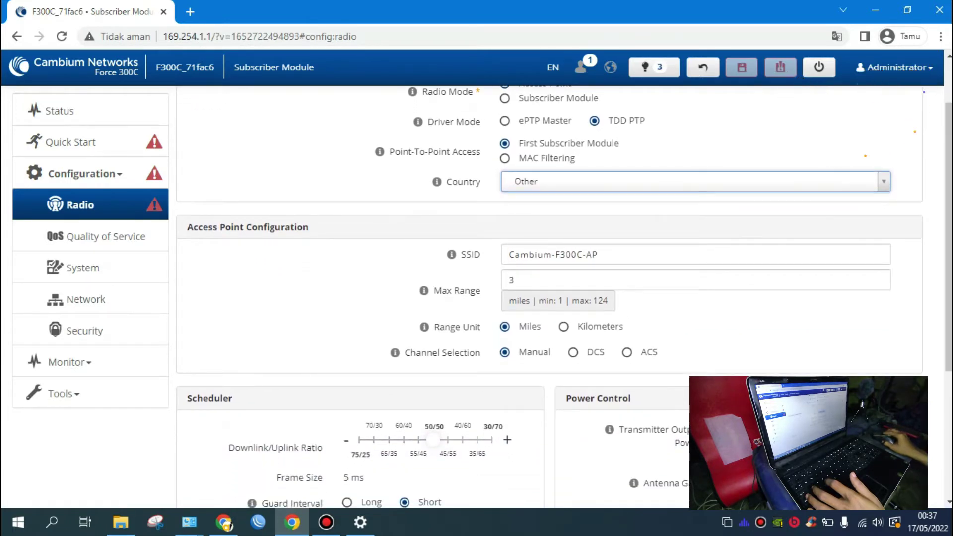
left_click(612, 257)
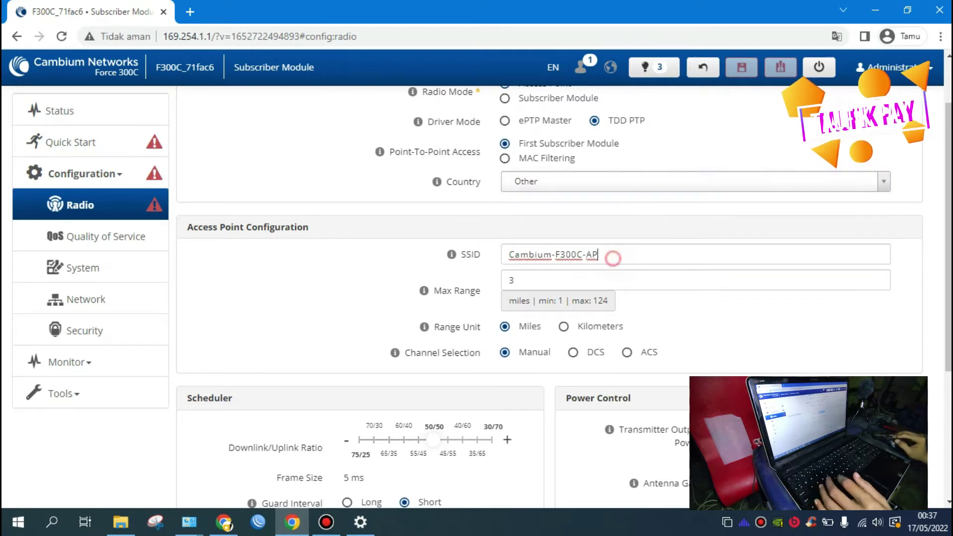
key("ctrl+a")
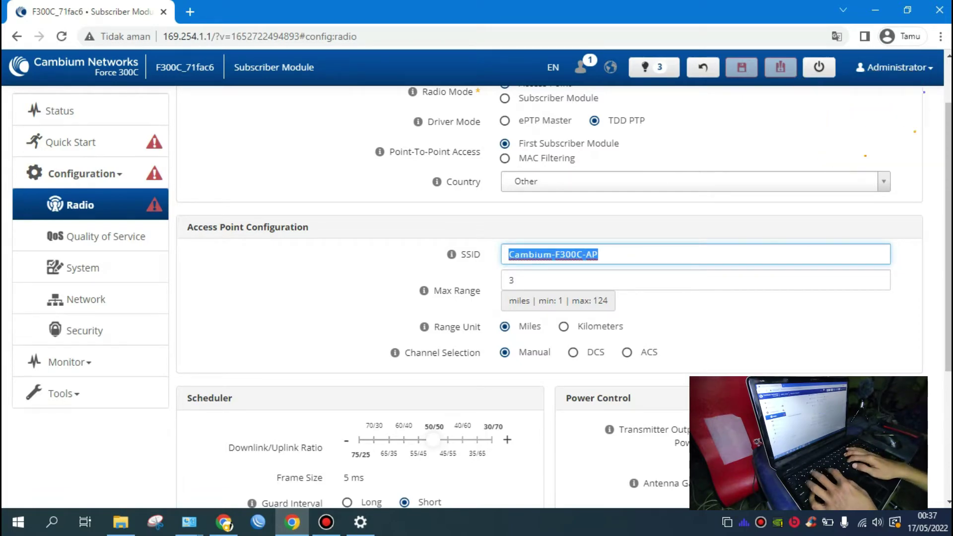
type("AP-")
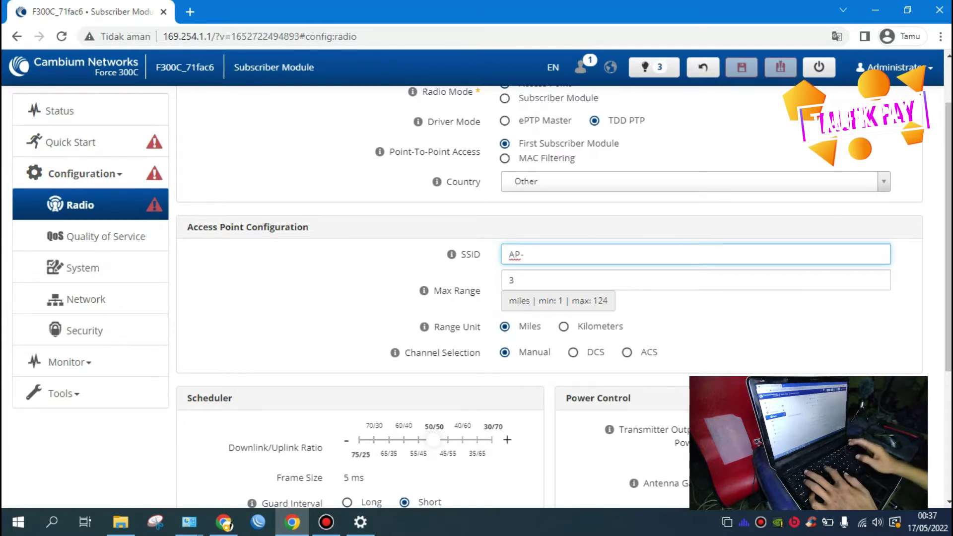
type("LONG")
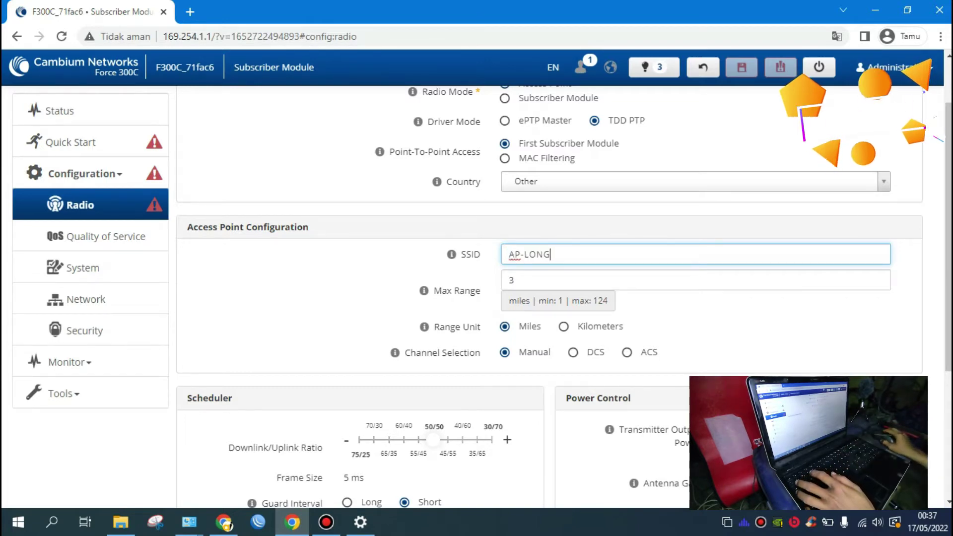
type("_PTP")
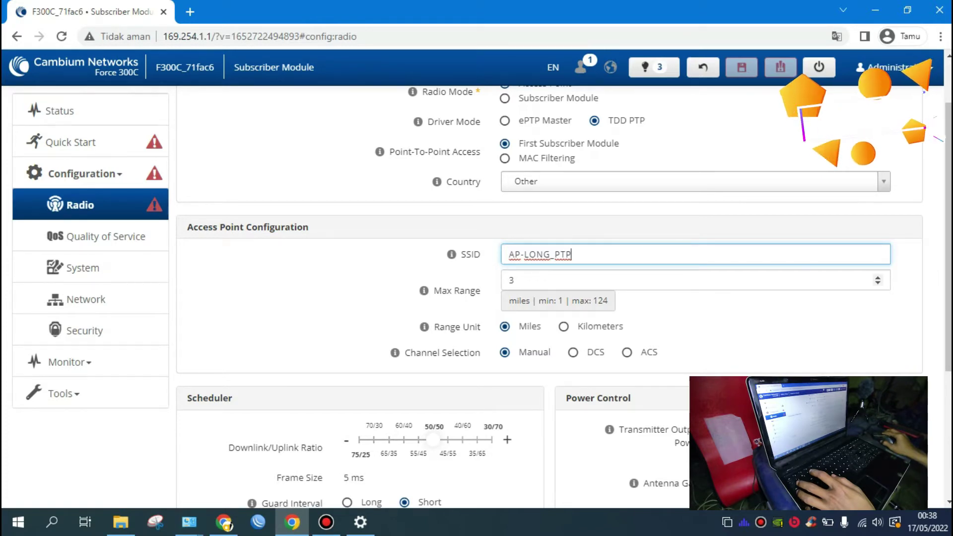
left_click(528, 280)
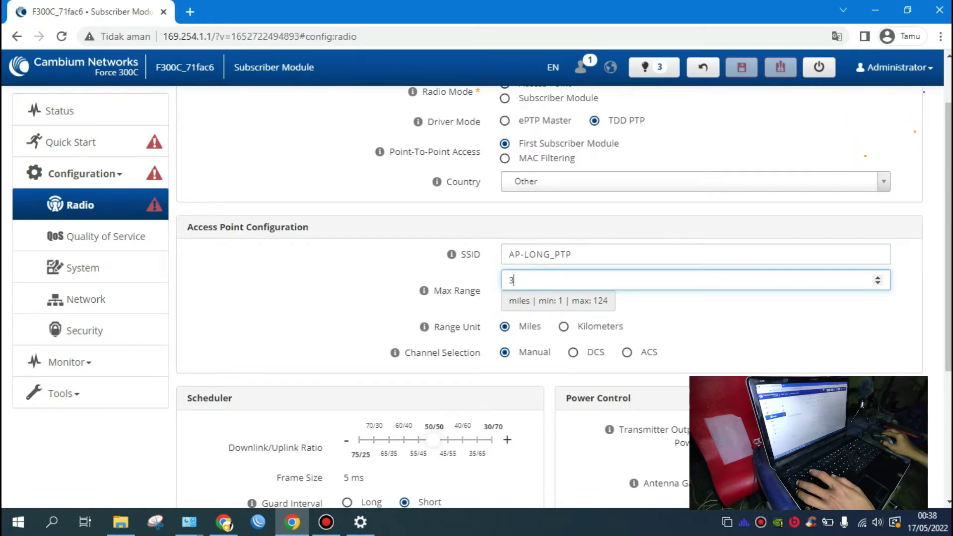
key("ctrl+a")
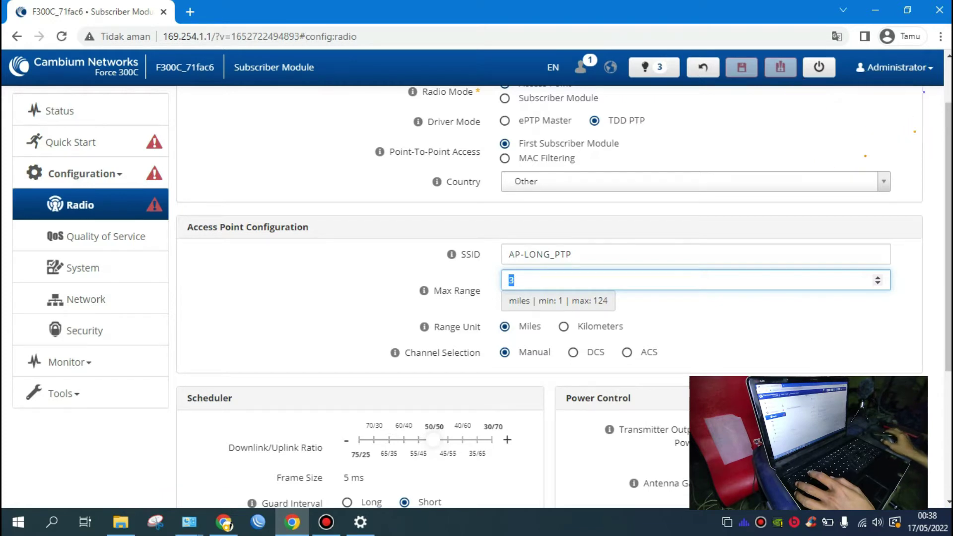
Step: Set Max Range to 15 with Kilometers as the range unit
scroll(564, 297, "down", 1)
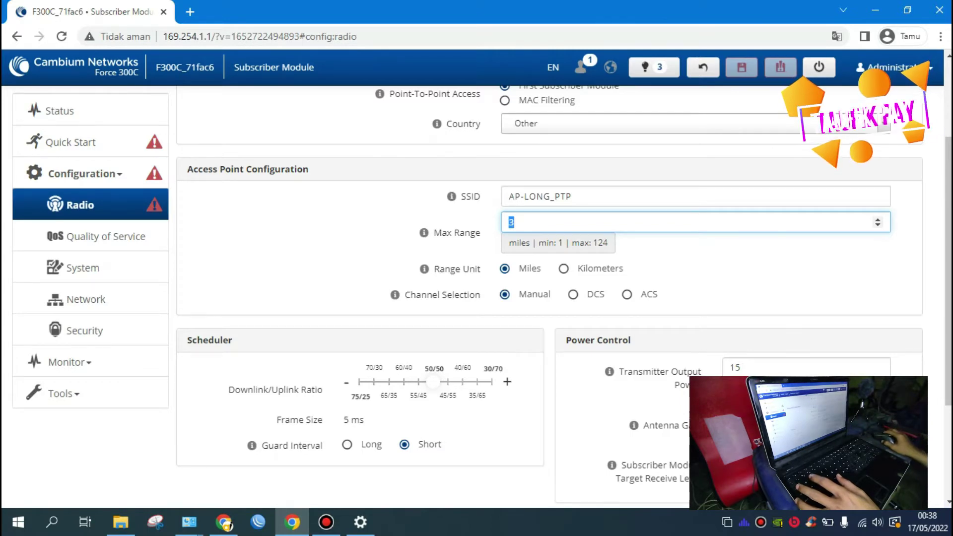
type("15")
left_click(564, 269)
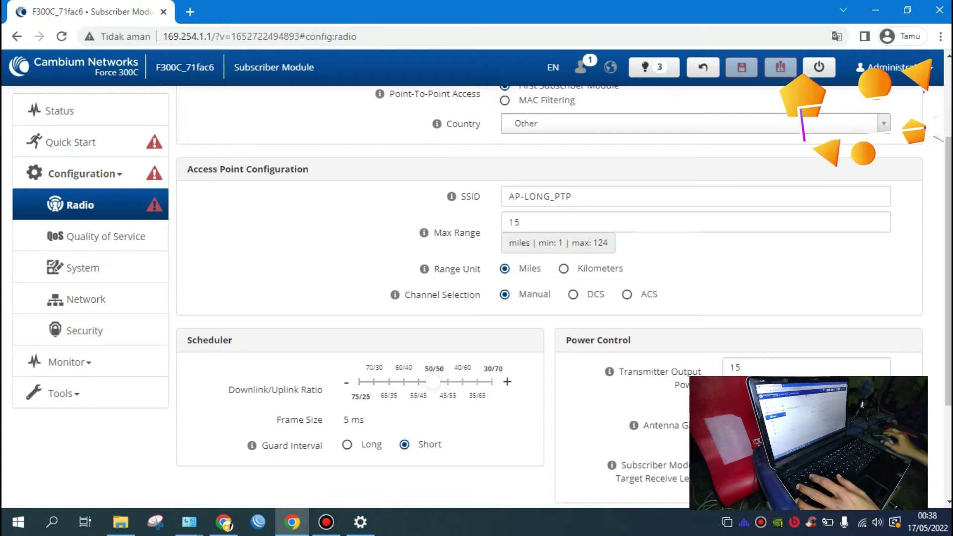
left_click(563, 268)
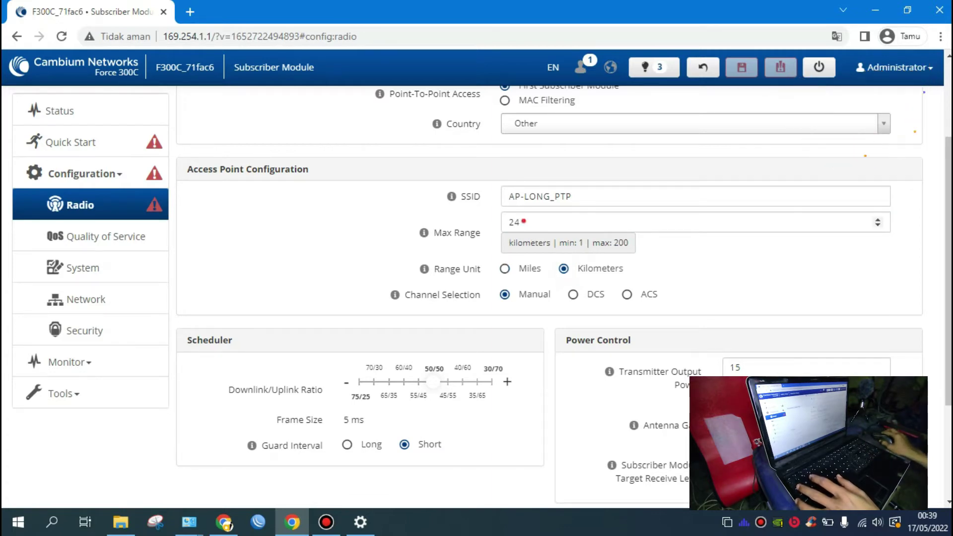
left_click_drag(524, 222, 508, 222)
type("15")
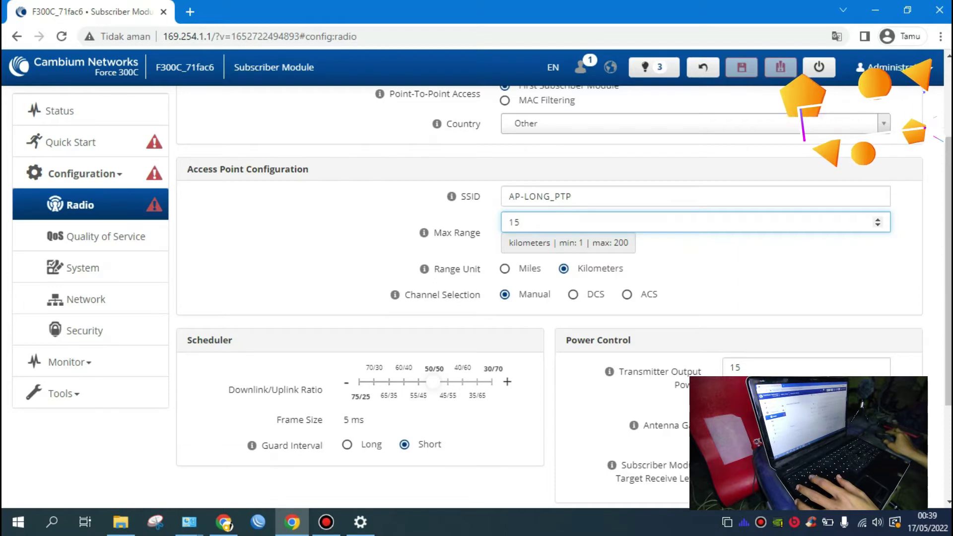
Step: Scroll down the Radio page toward the Power Control settings
scroll(563, 297, "down", 1)
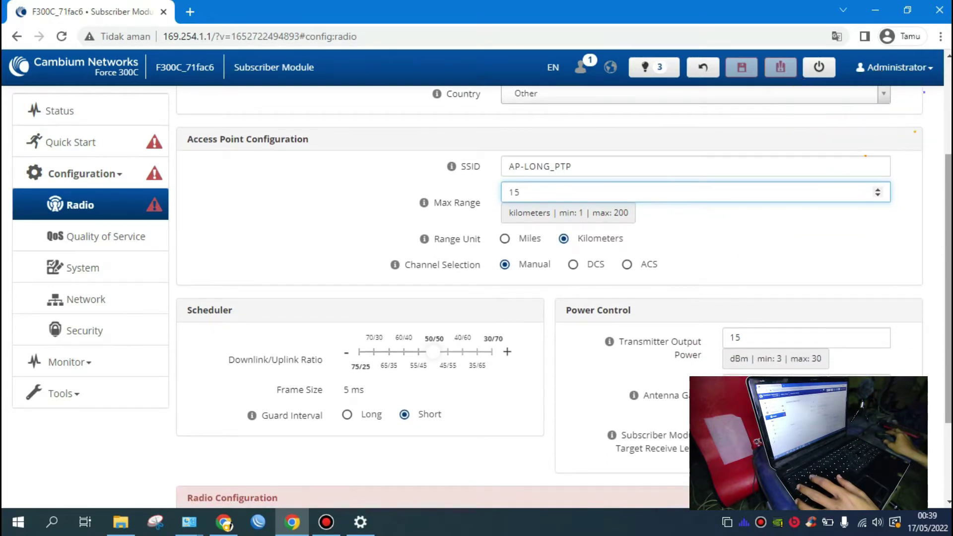
scroll(563, 297, "down", 1)
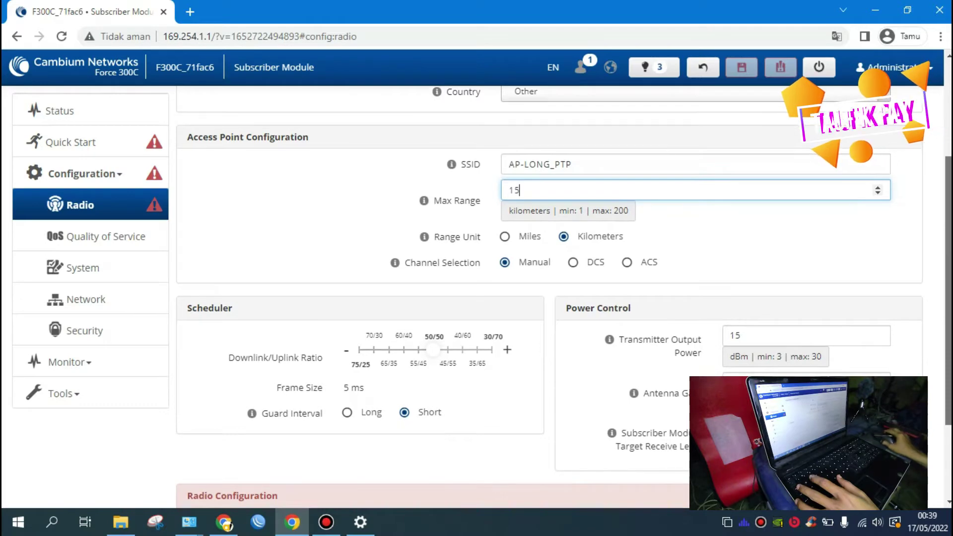
scroll(564, 297, "down", 2)
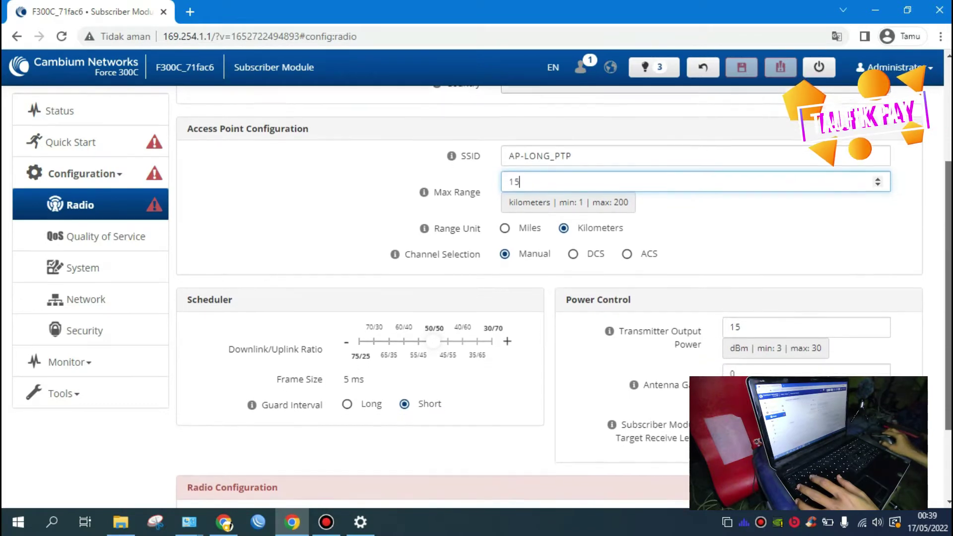
scroll(564, 297, "down", 1)
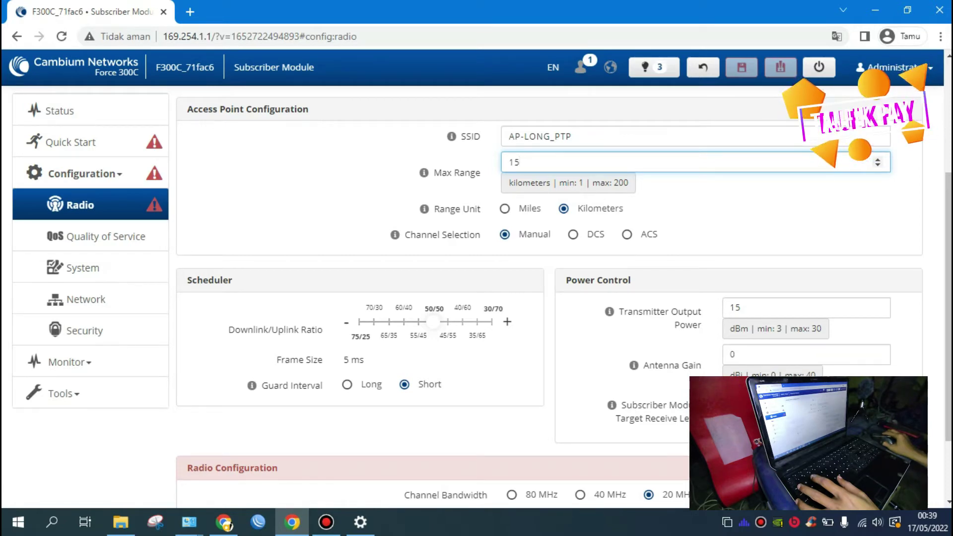
left_click(347, 385)
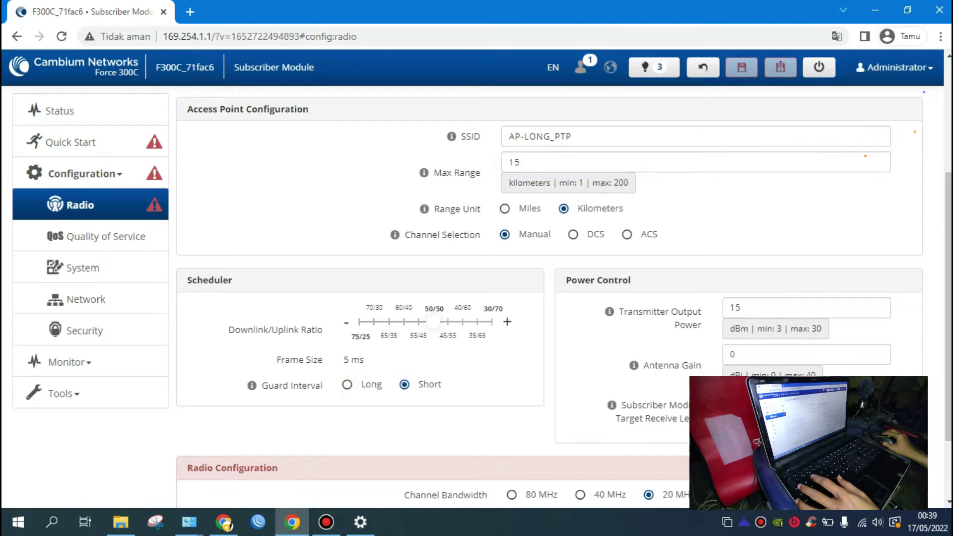
mouse_move(252, 386)
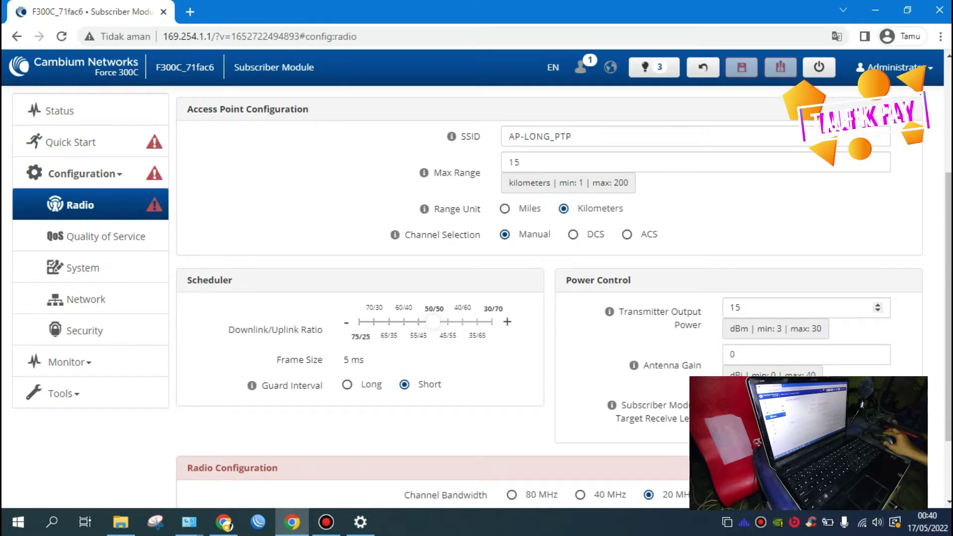
Step: Change Transmitter Output Power from 15 to 30 dBm
left_click(734, 307)
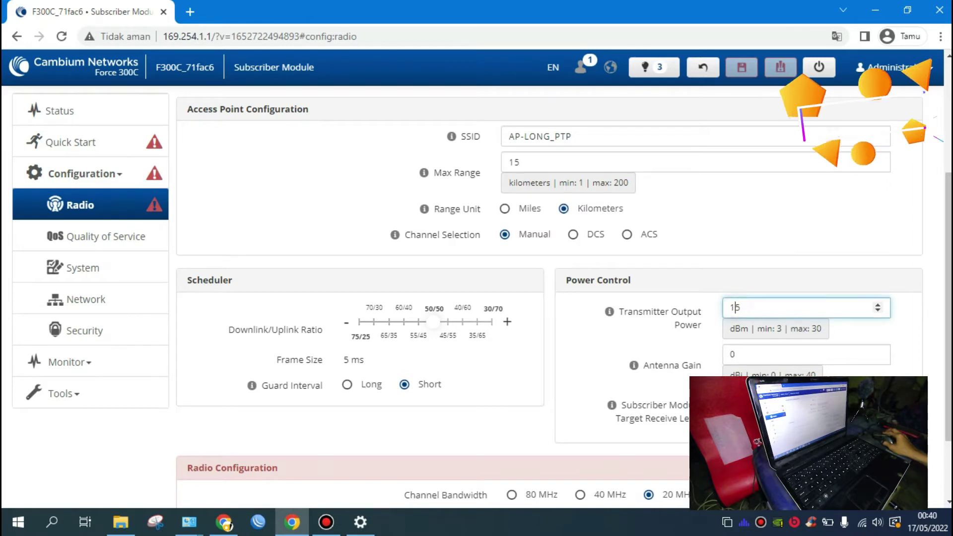
key("shift+Left")
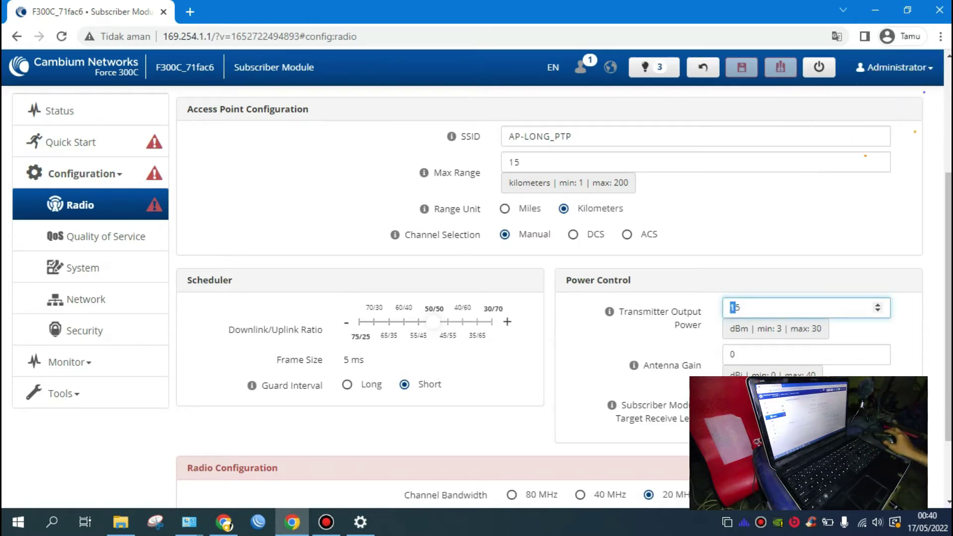
key("ctrl+a")
type("30")
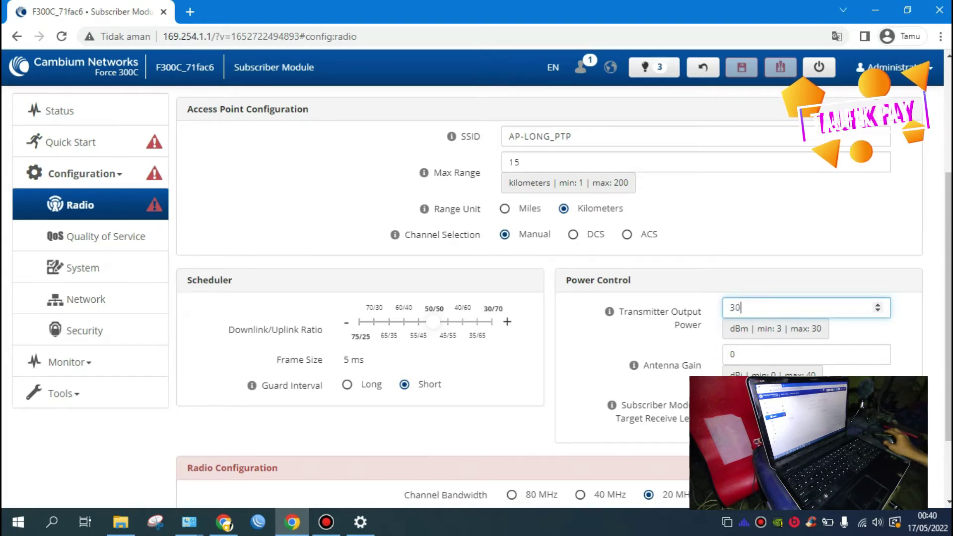
left_click(928, 309)
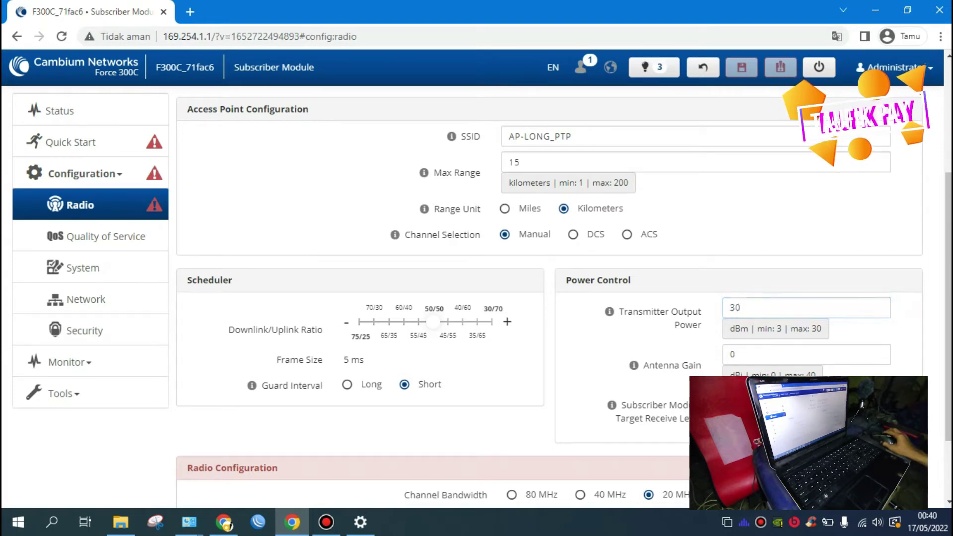
scroll(564, 298, "down", 1)
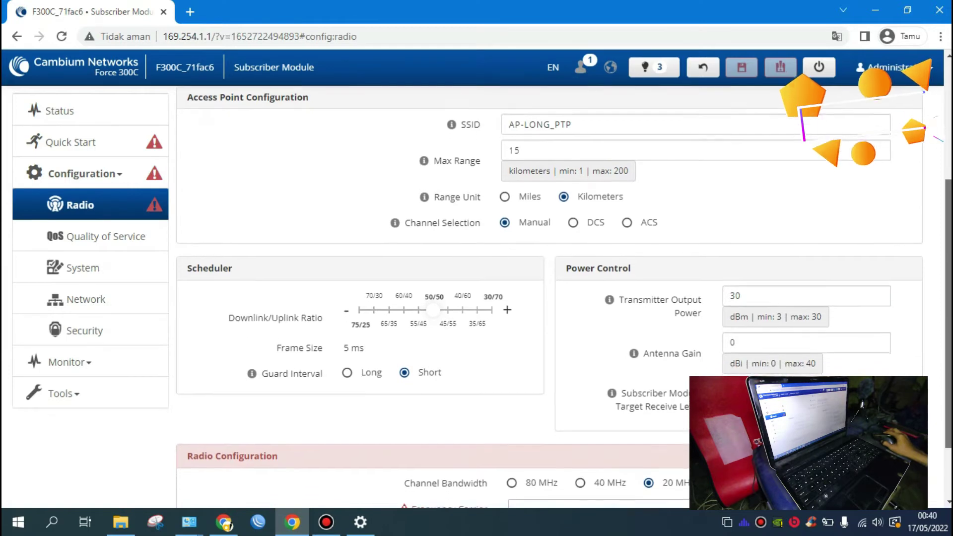
scroll(563, 298, "down", 2)
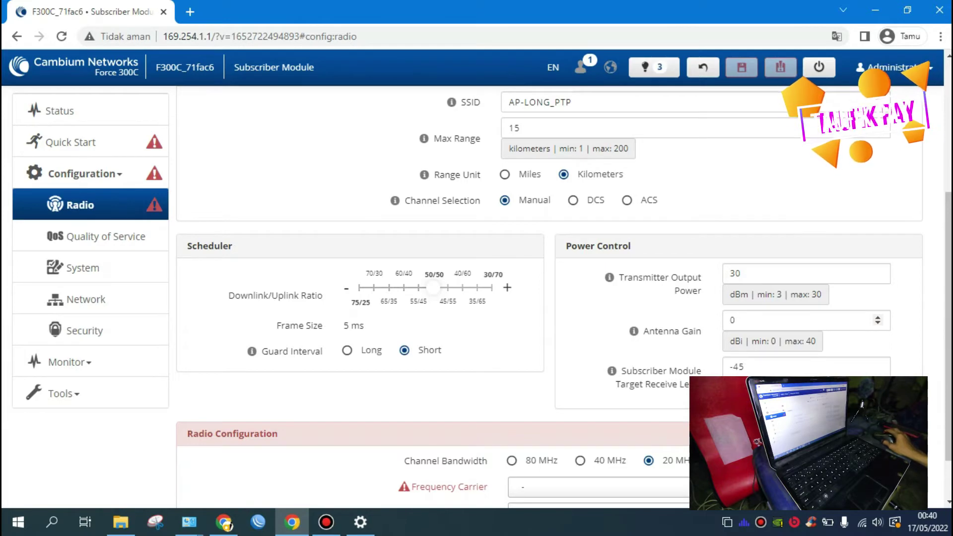
scroll(844, 320, "down", 2)
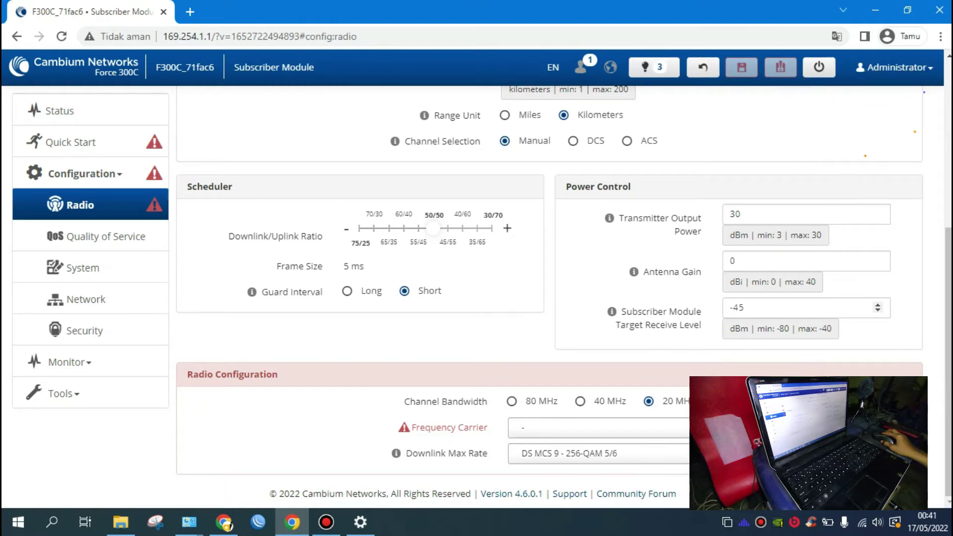
Step: Keep Subscriber Module Target Receive Level at -45 and switch Channel Bandwidth to 40 MHz
left_click(733, 308)
left_click_drag(733, 308, 744, 308)
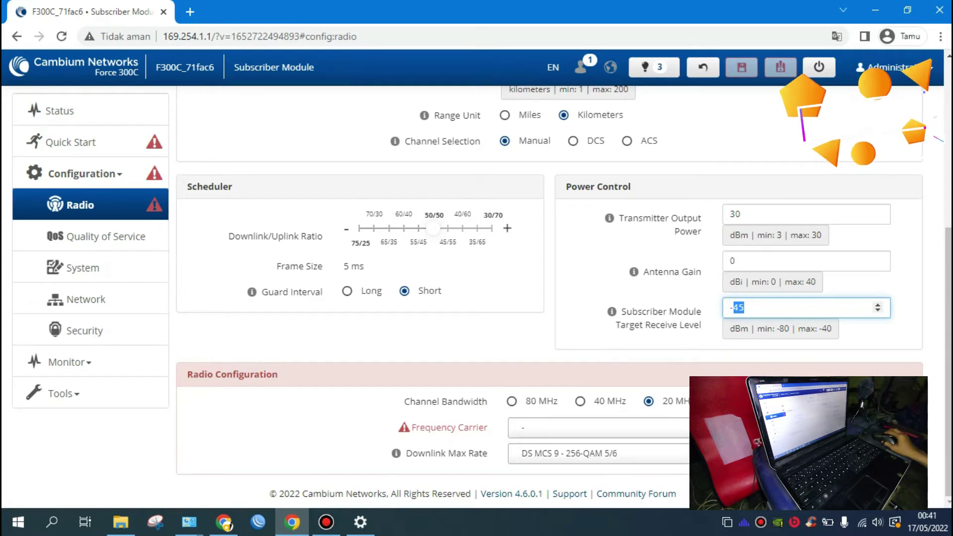
mouse_move(948, 363)
left_mouse_down()
mouse_move(949, 351)
mouse_move(949, 363)
left_mouse_up()
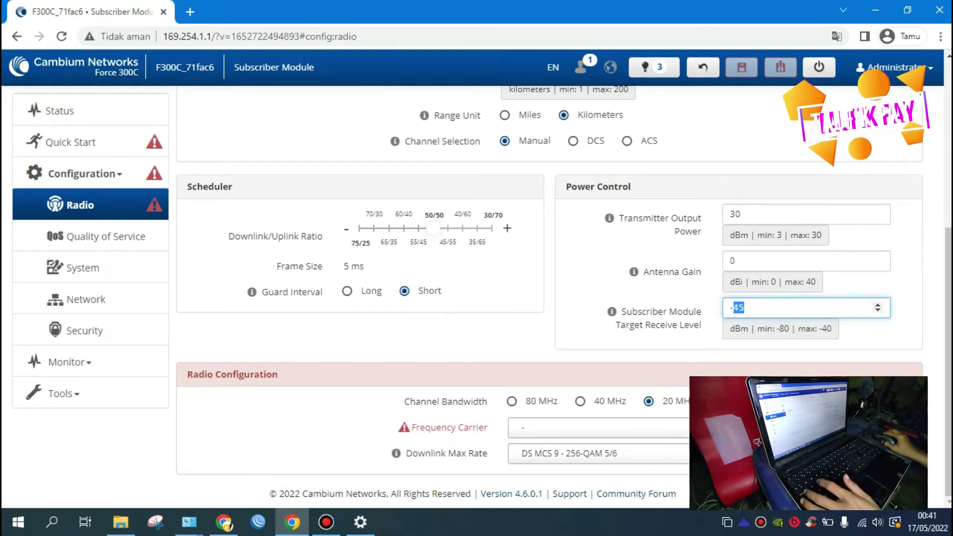
type("45")
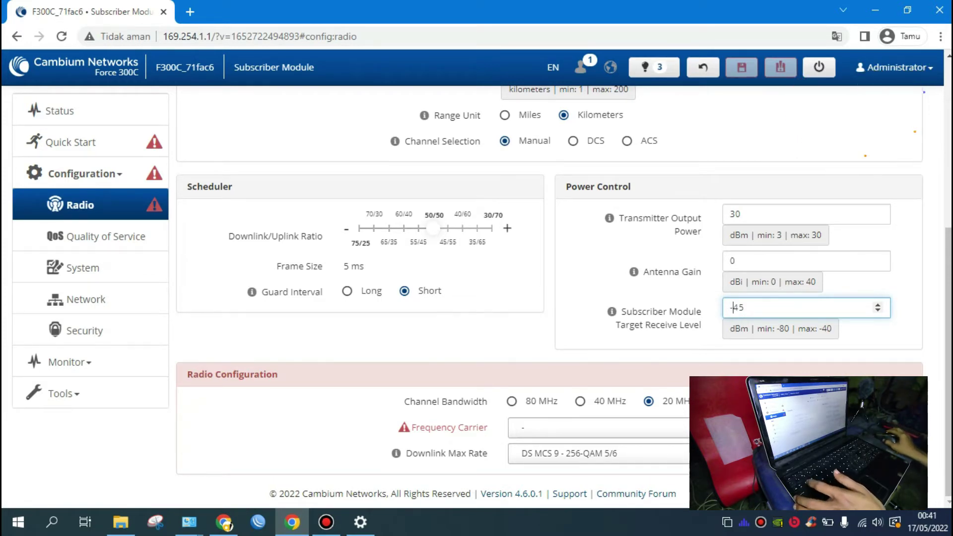
left_click(911, 430)
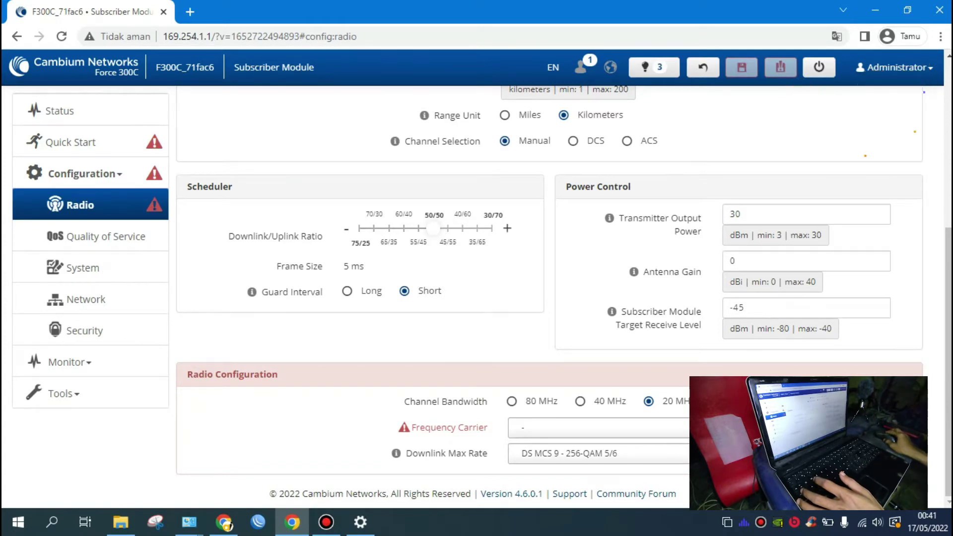
left_click(581, 402)
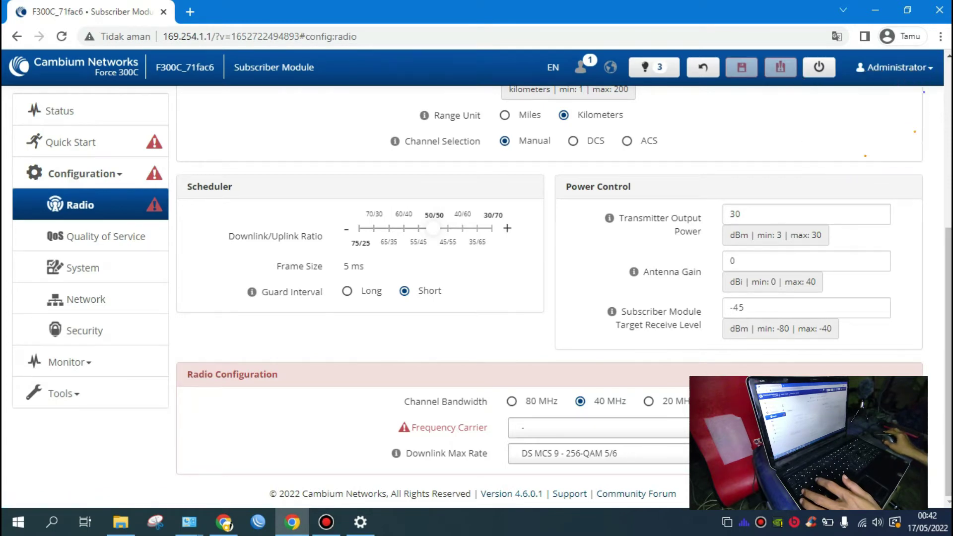
Step: Choose 5765 MHz from the Frequency Carrier list
left_click(596, 428)
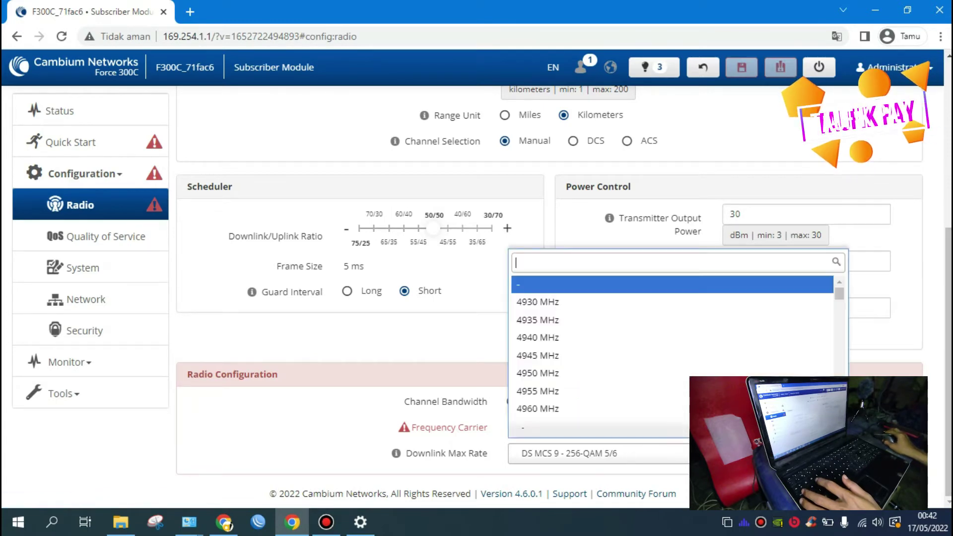
scroll(676, 348, "down", 5)
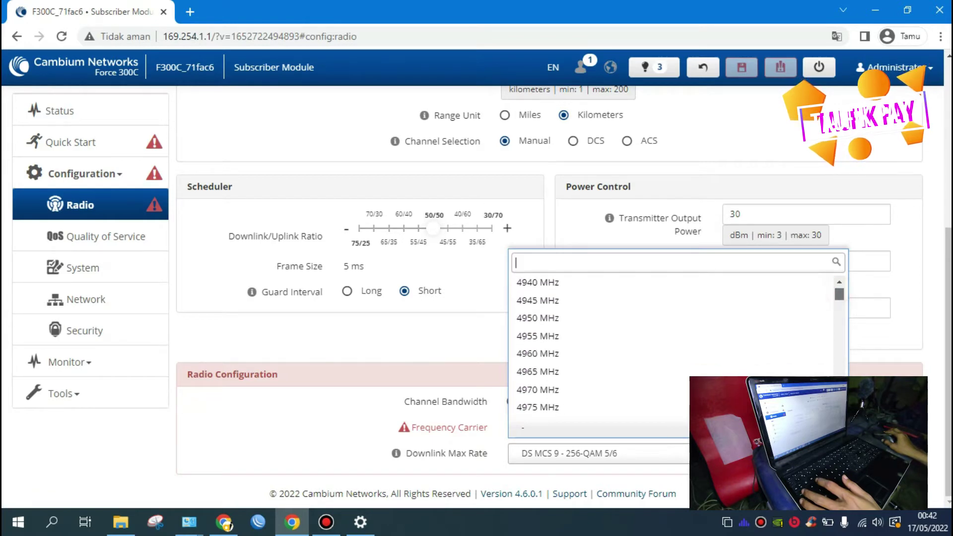
scroll(675, 347, "down", 12)
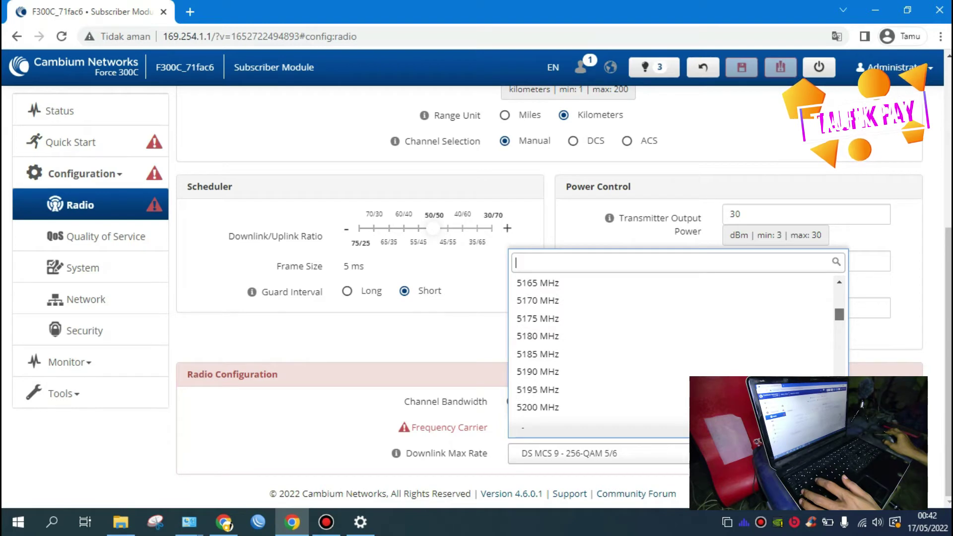
scroll(675, 347, "up", 2)
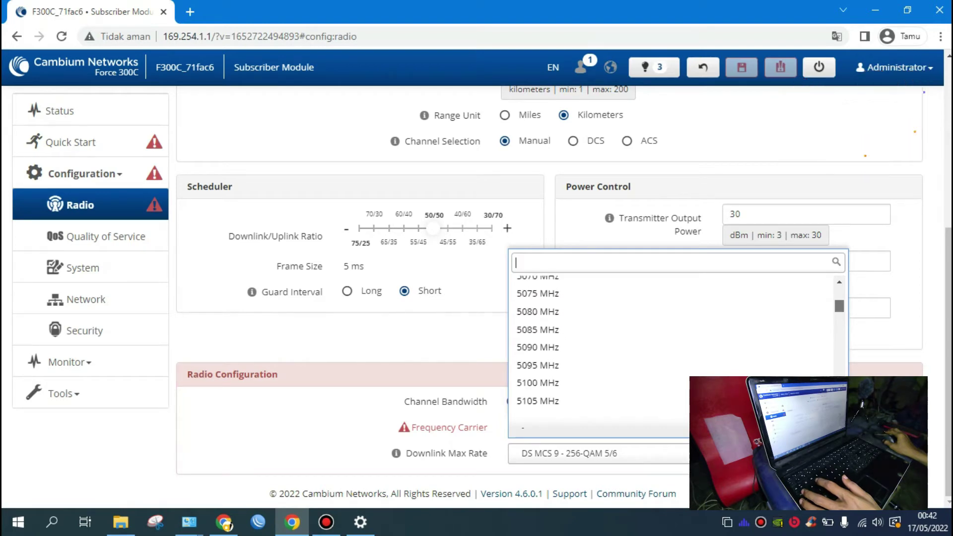
scroll(675, 347, "down", 12)
scroll(675, 348, "down", 3)
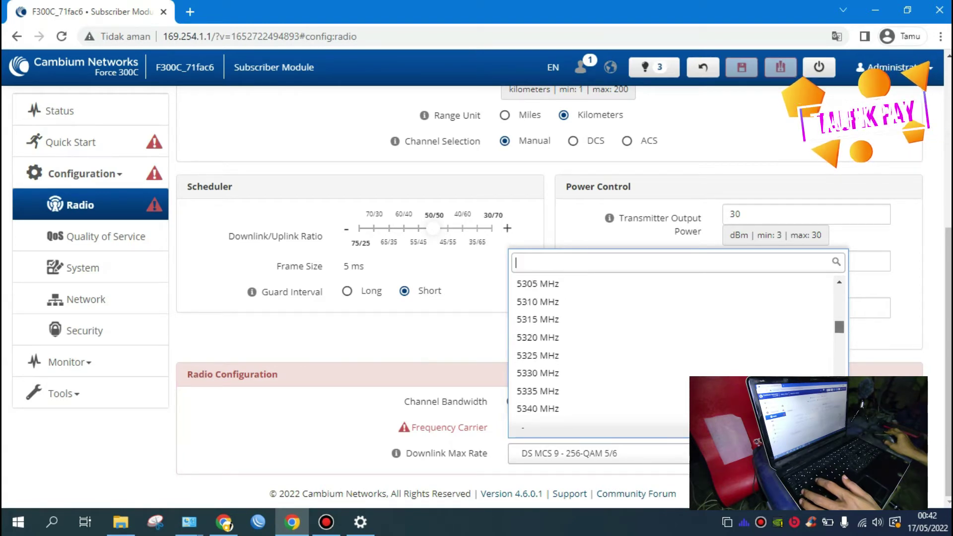
scroll(676, 348, "down", 4)
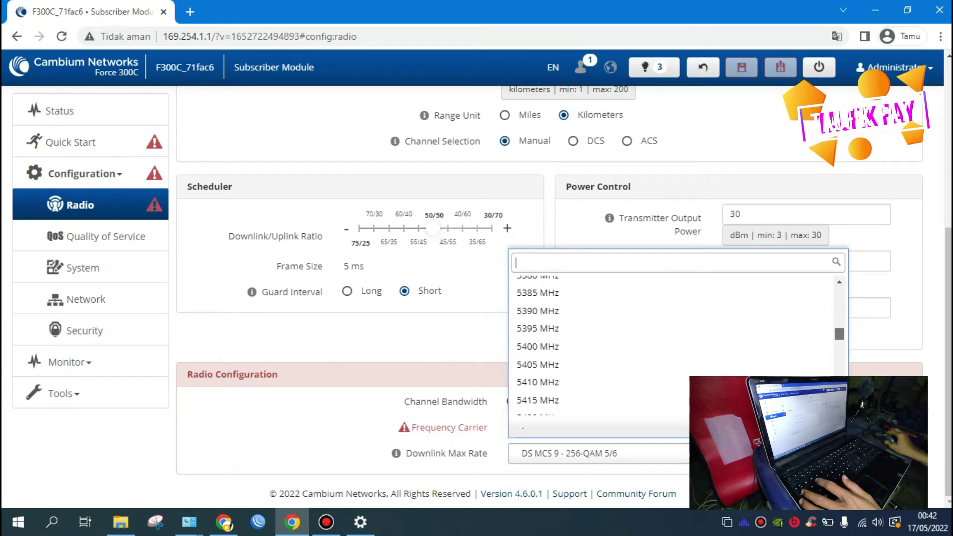
scroll(676, 348, "down", 10)
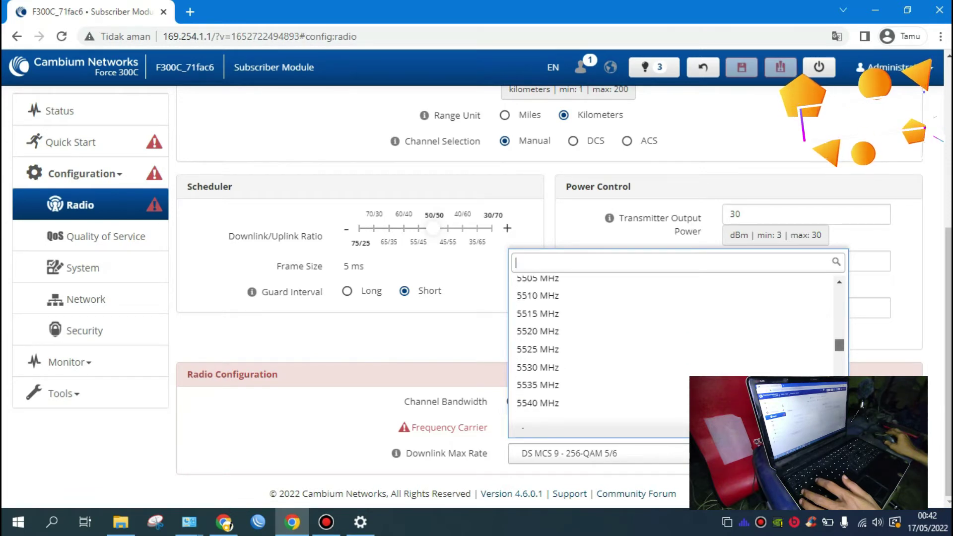
scroll(675, 348, "down", 9)
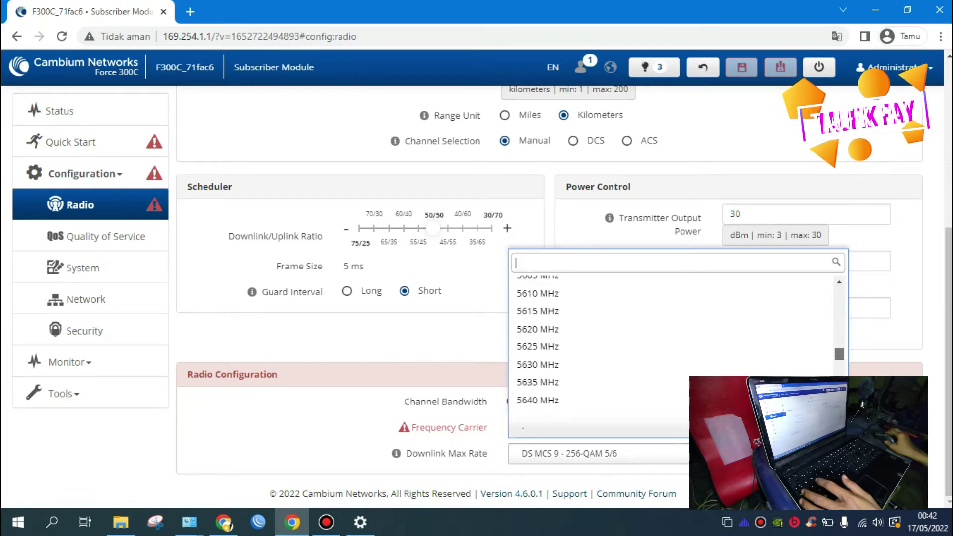
scroll(675, 348, "down", 5)
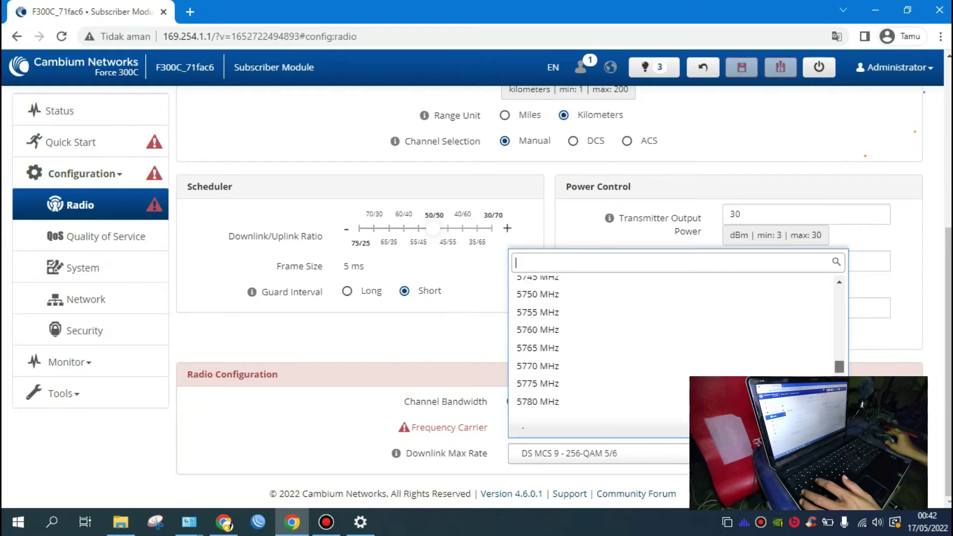
scroll(675, 348, "down", 2)
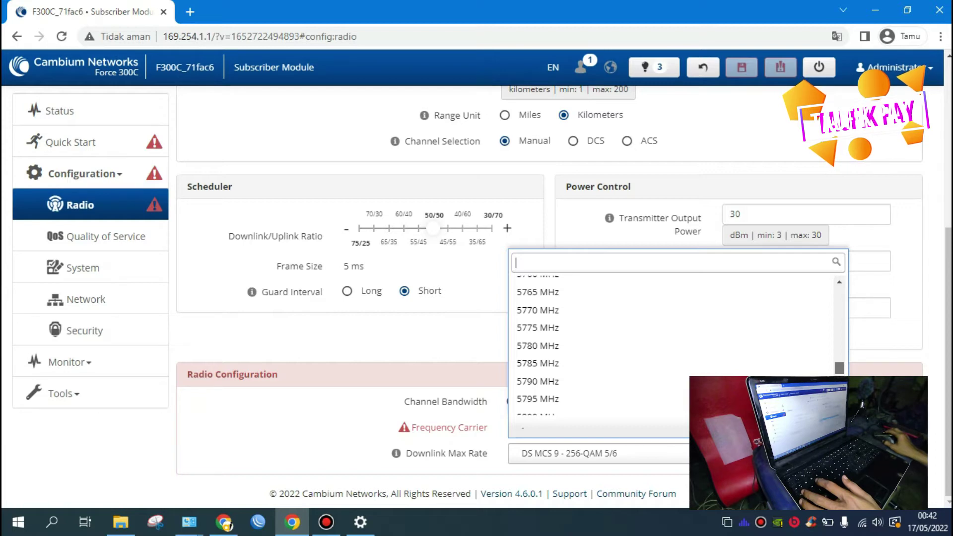
scroll(676, 347, "up", 2)
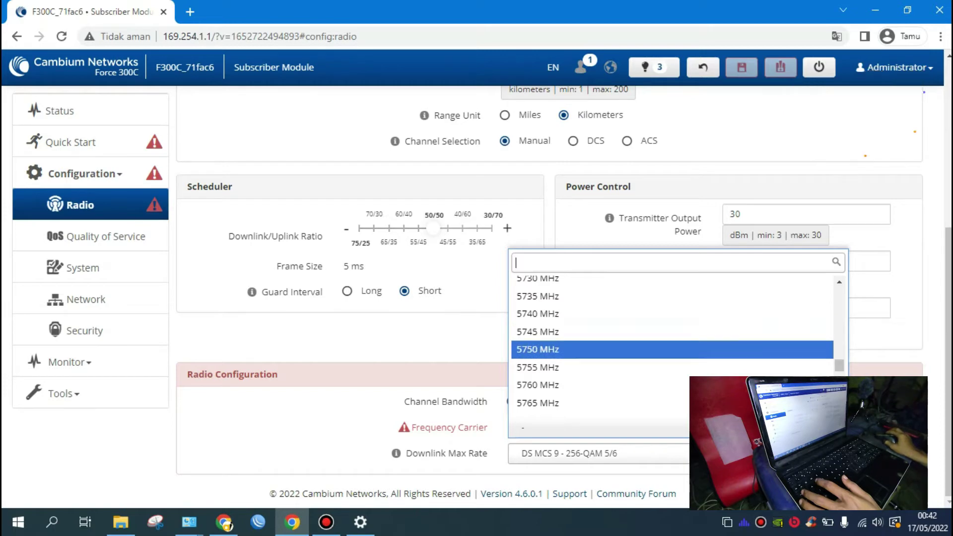
left_click(672, 403)
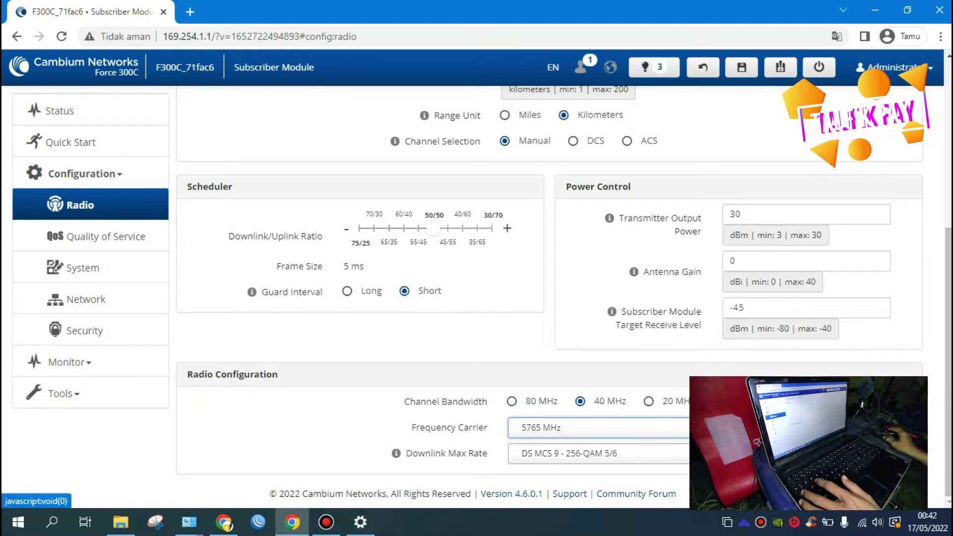
left_click(936, 357)
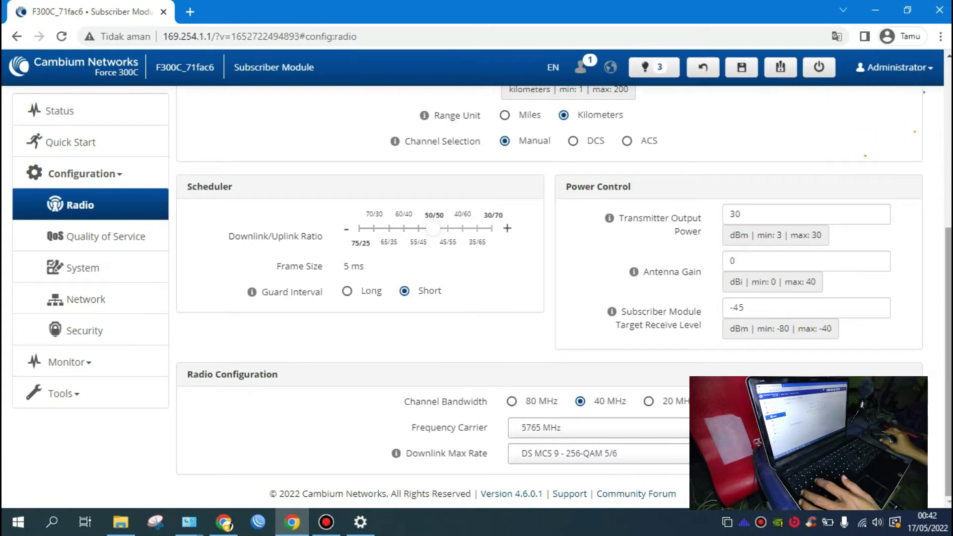
Step: Attempt to save, declining cnMaestro onboarding and closing the save warning
scroll(563, 298, "up", 6)
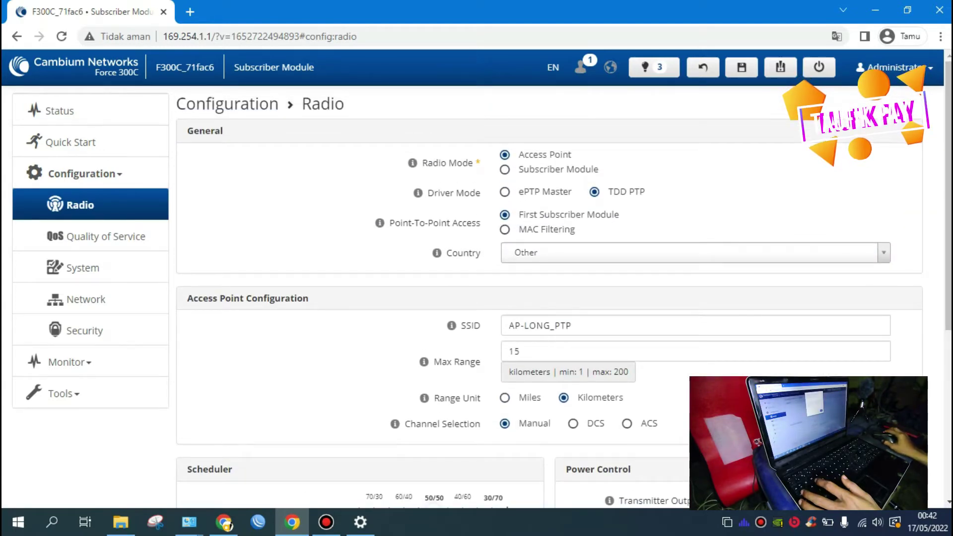
left_click(742, 67)
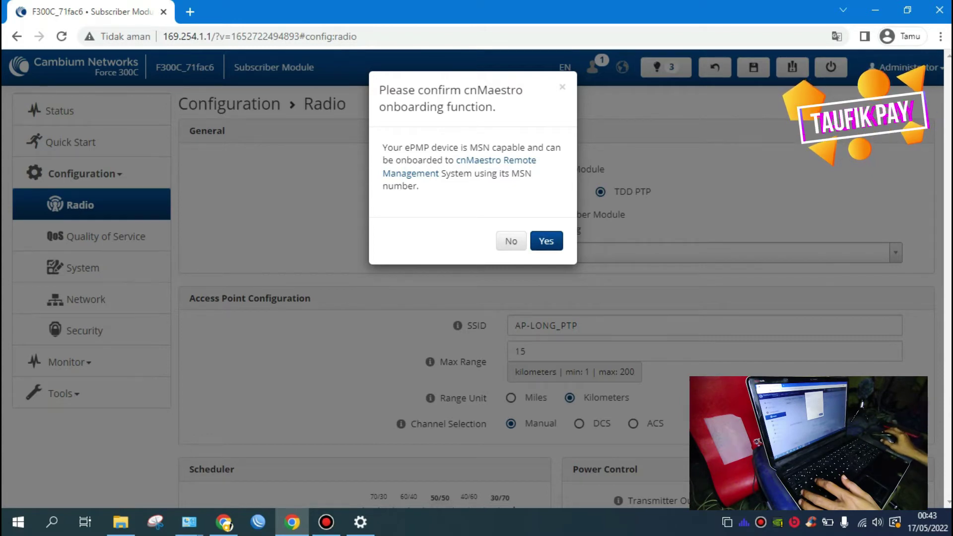
left_click(511, 241)
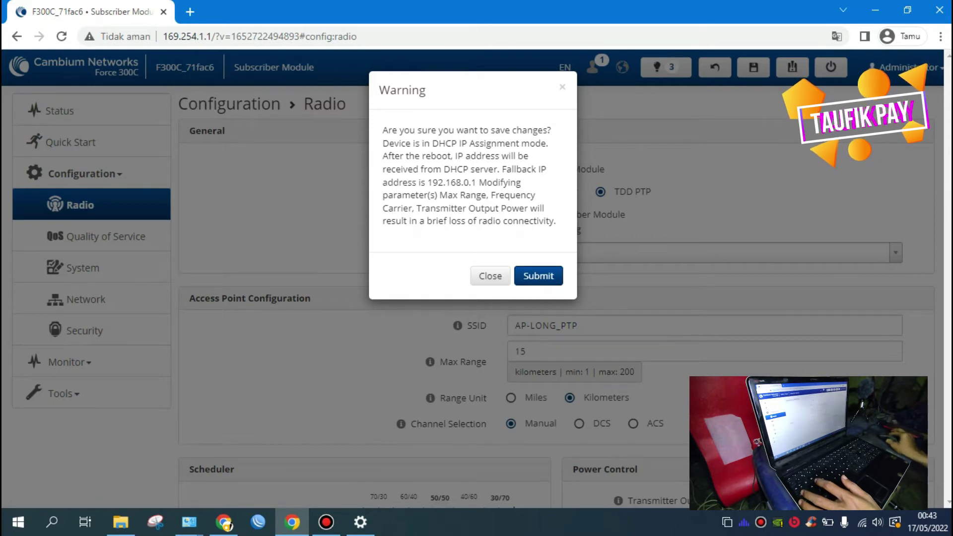
left_click(491, 275)
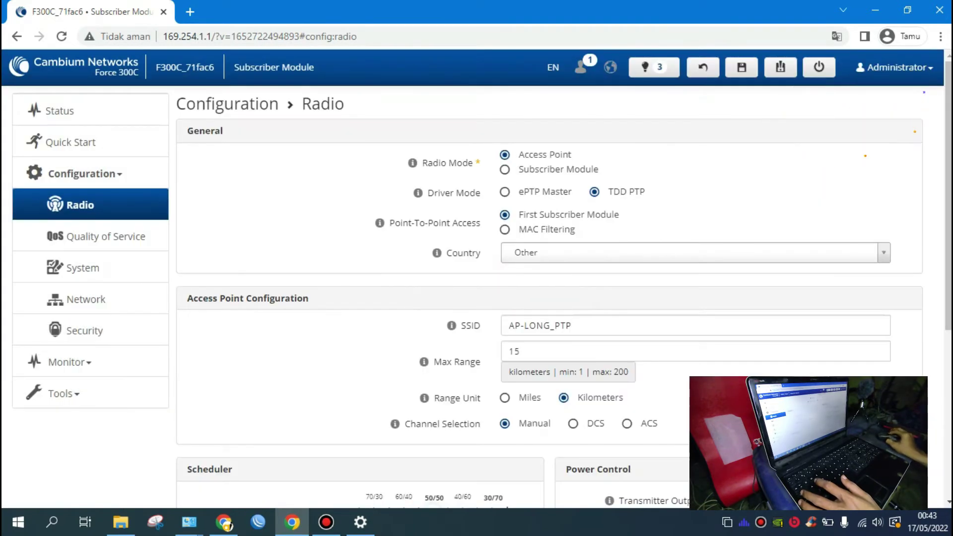
Step: Go to the Configuration > Security page
scroll(549, 296, "down", 3)
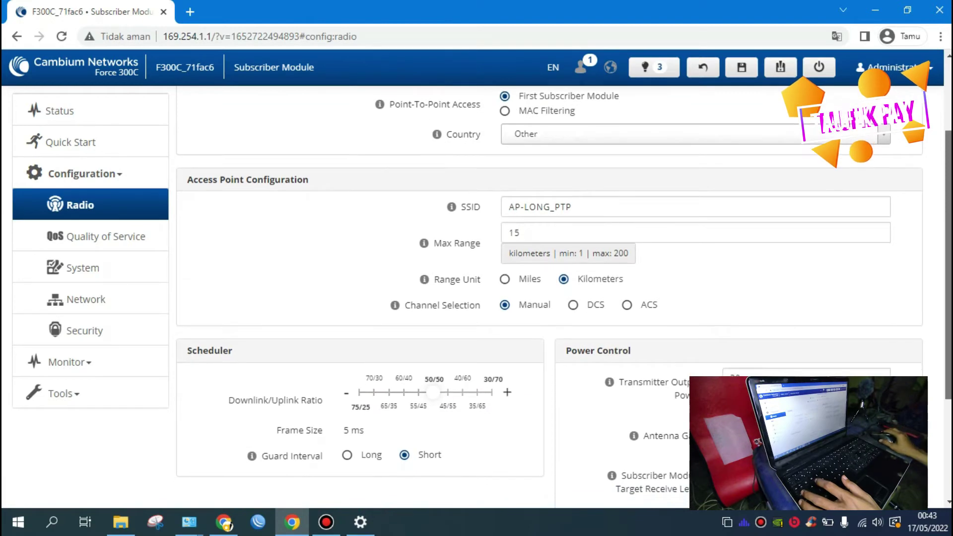
scroll(549, 297, "down", 3)
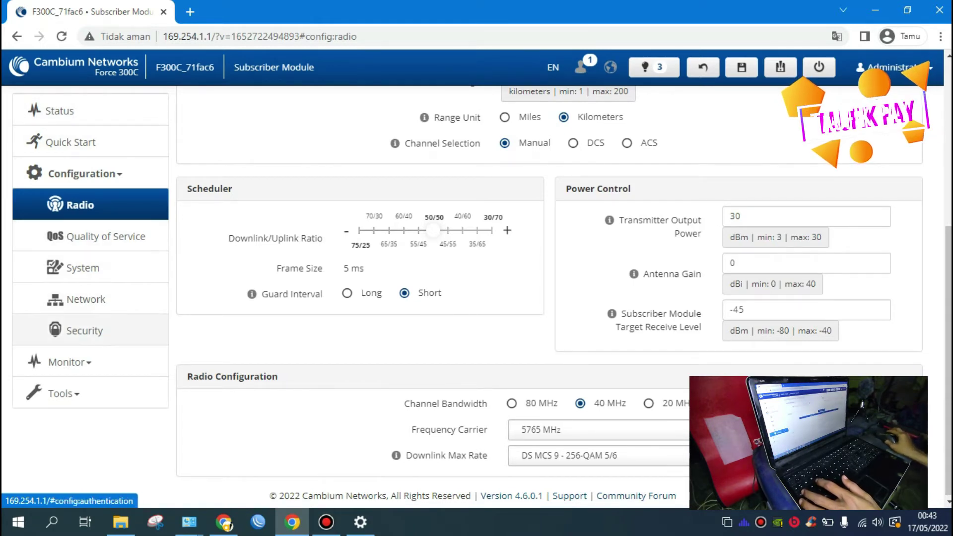
left_click(116, 328)
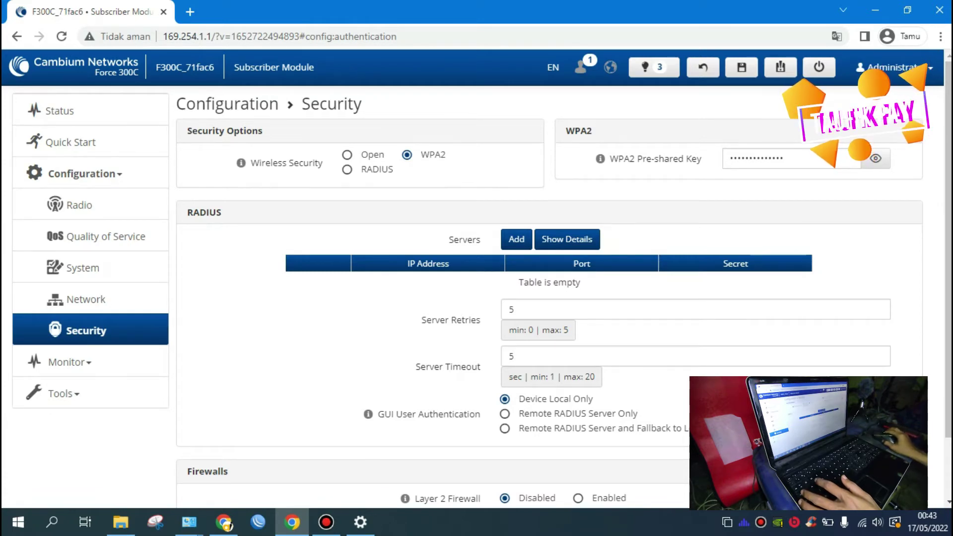
Step: Reveal the existing WPA2 pre-shared key and overwrite it with a new value
left_click(876, 158)
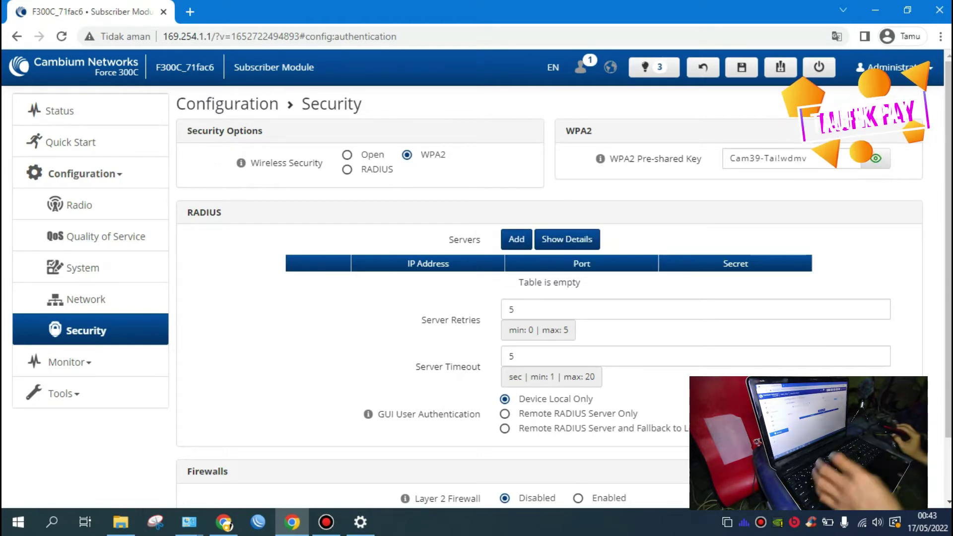
left_click(827, 159)
left_click_drag(827, 158, 726, 158)
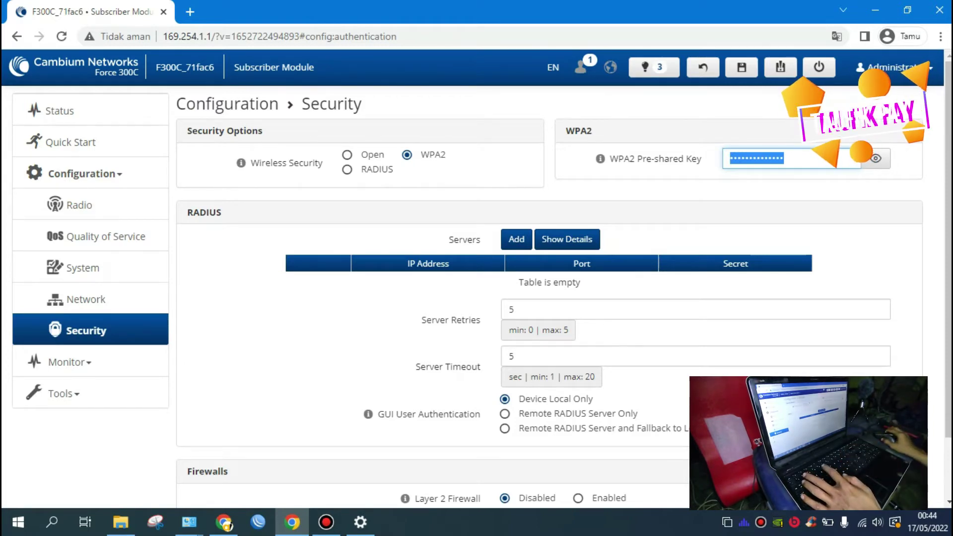
type("••••")
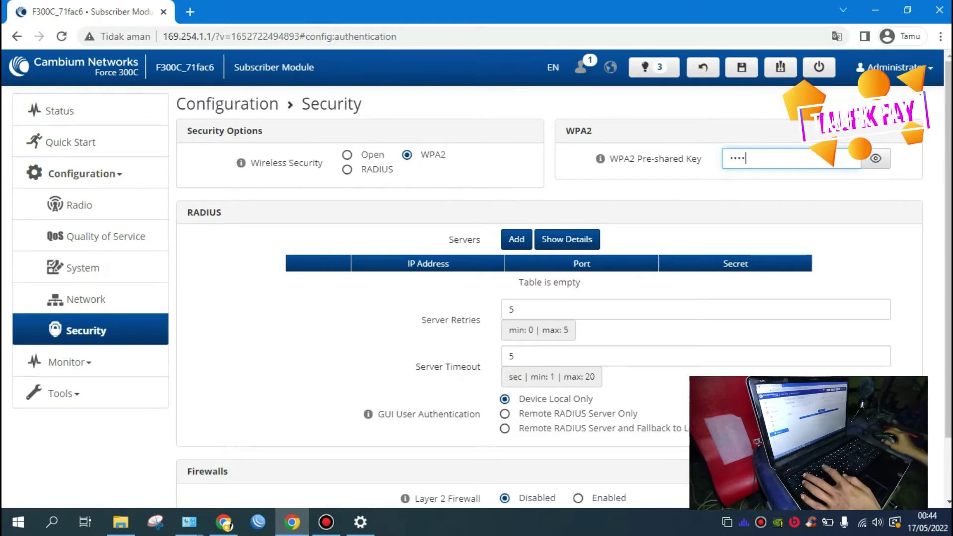
type("•••")
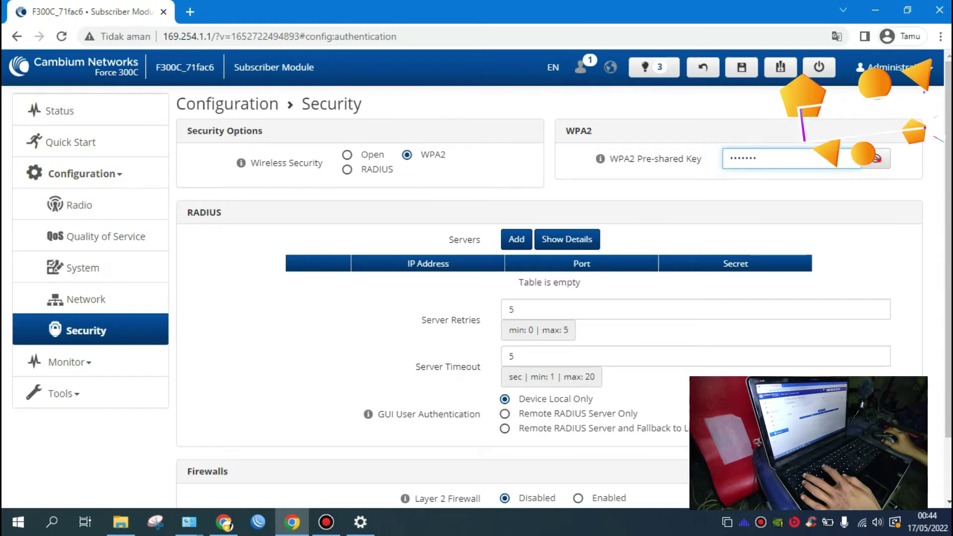
left_click(876, 159)
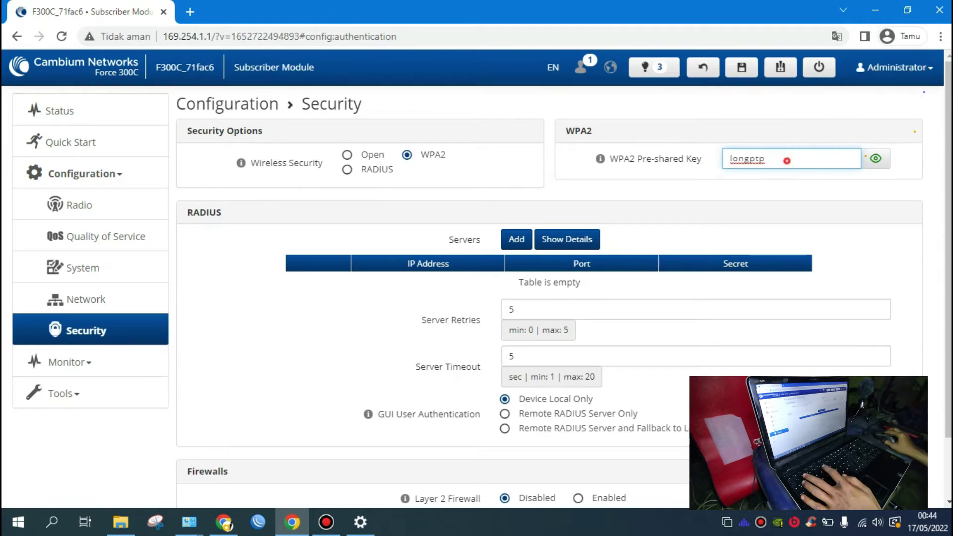
left_click(876, 159)
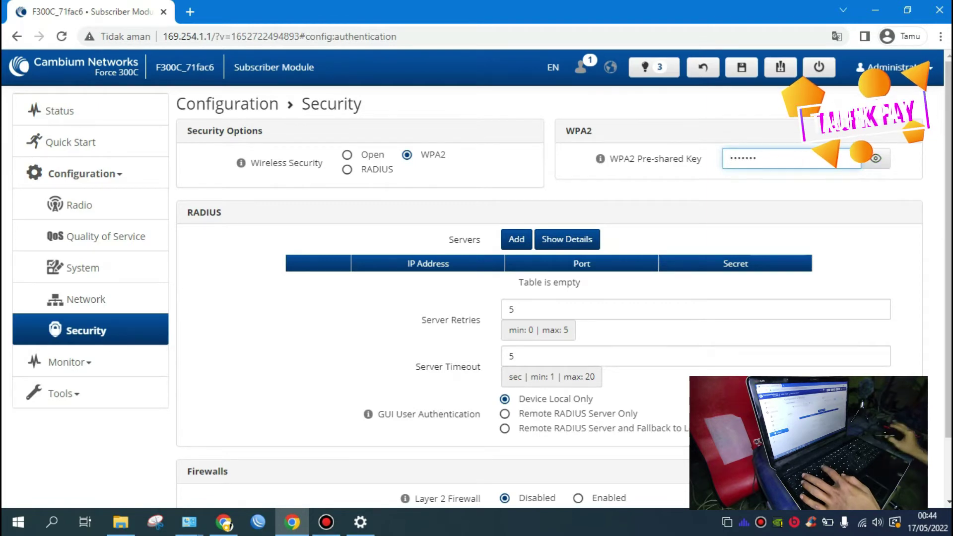
Step: Replace the WPA2 pre-shared key with the new passphrase and verify it
key("ctrl+a")
left_click(876, 159)
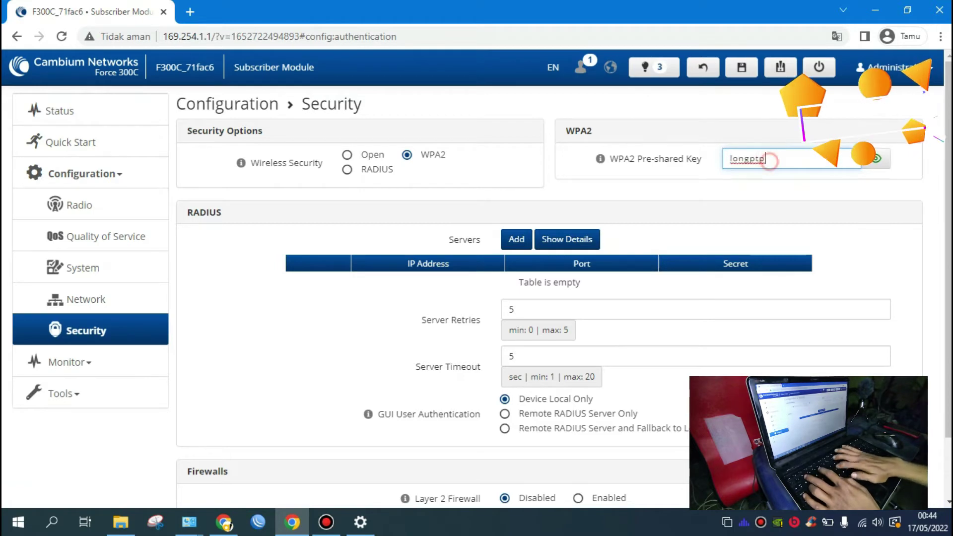
type("ptpja")
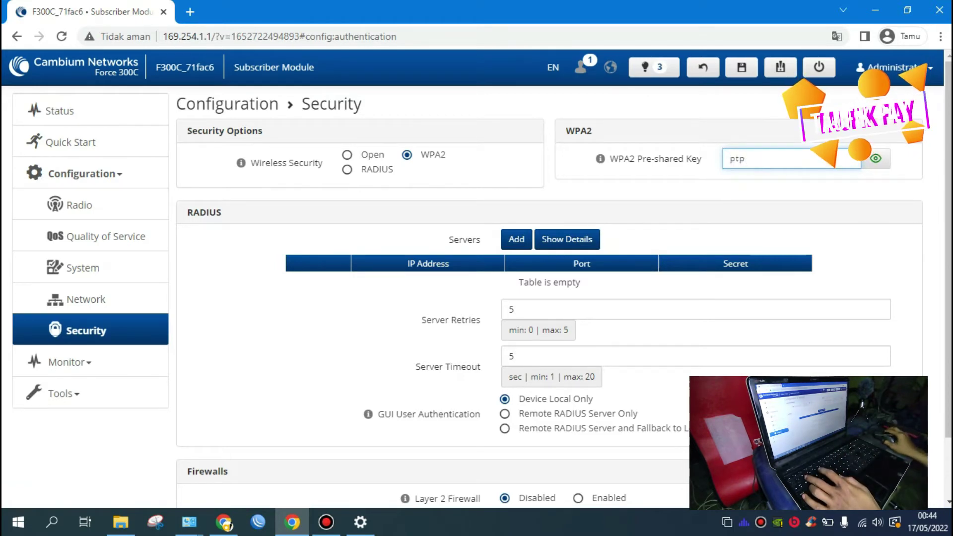
type("rakj")
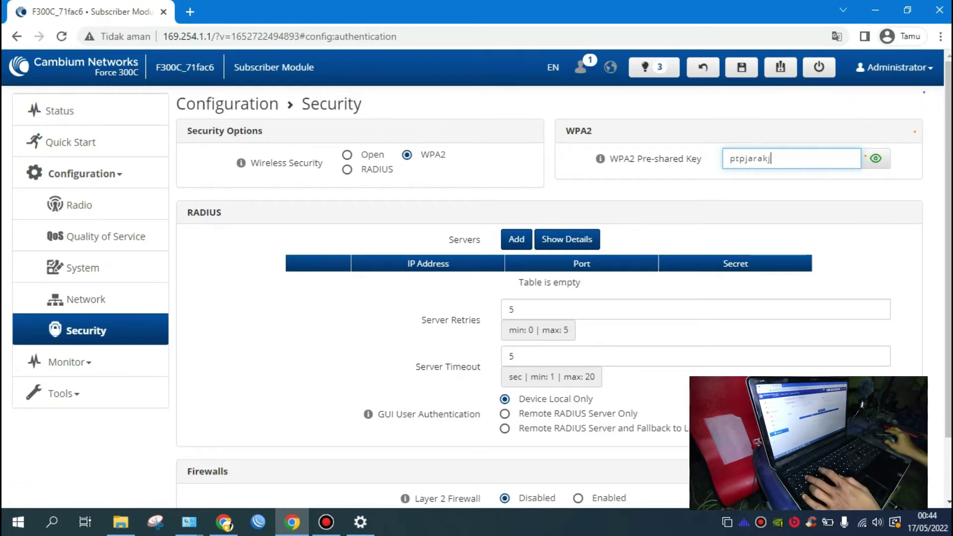
type("auh")
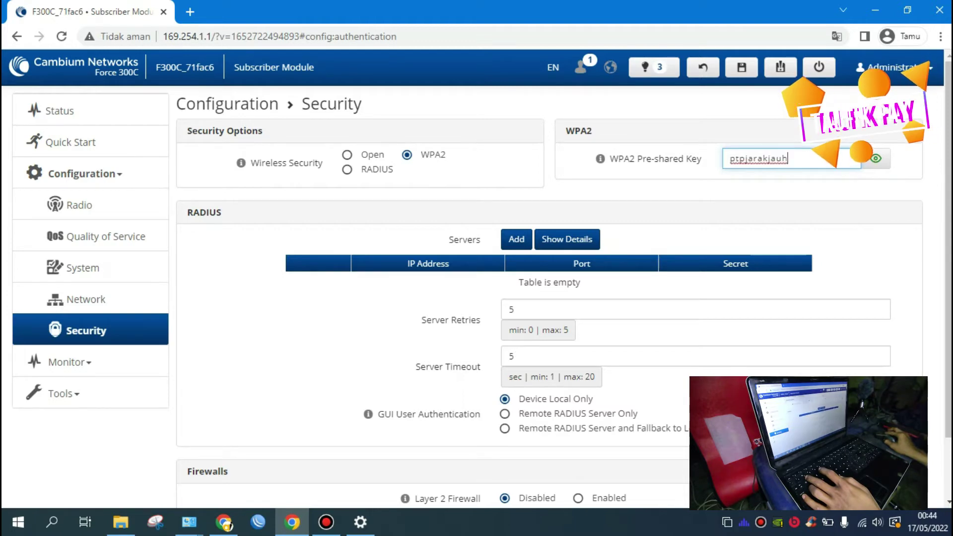
left_click(875, 158)
left_click(876, 158)
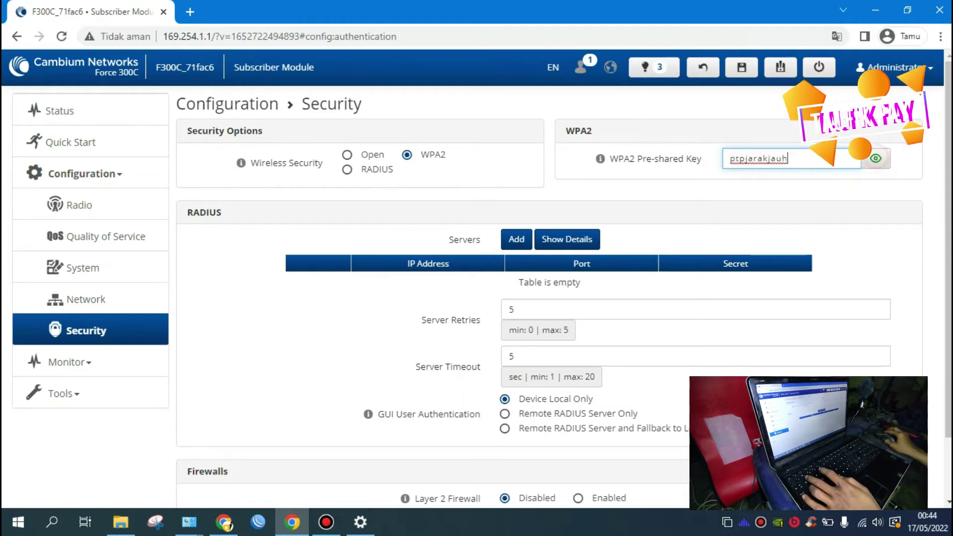
left_click(876, 158)
scroll(876, 159, "down", 1)
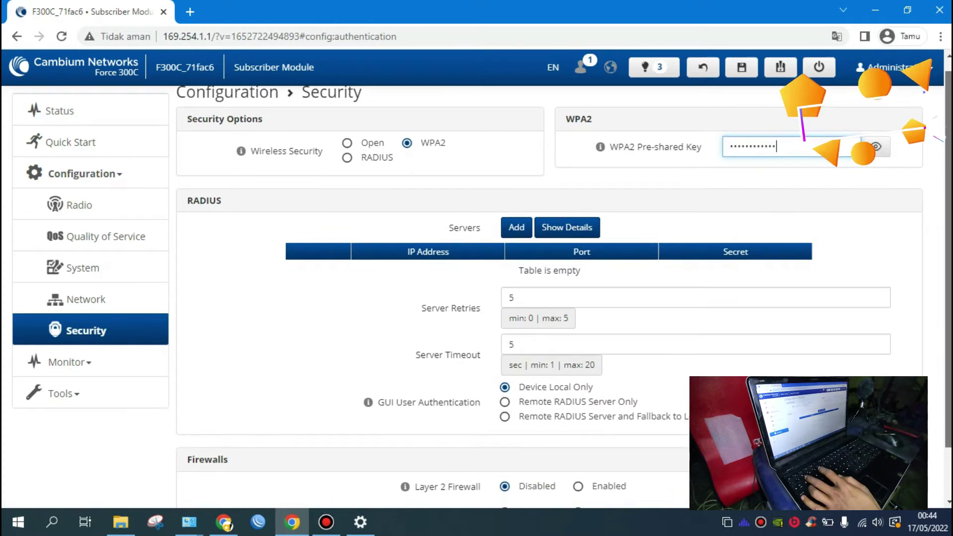
scroll(564, 298, "down", 2)
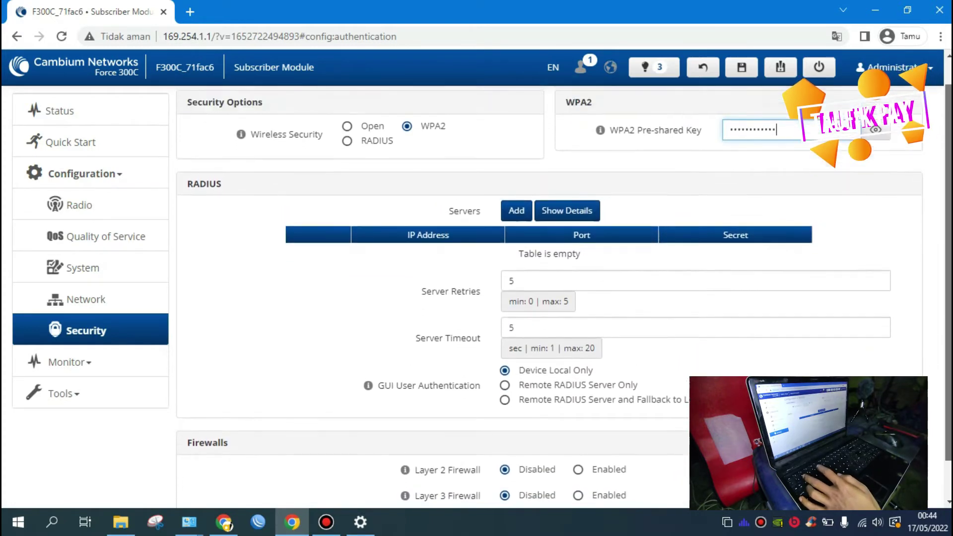
scroll(564, 298, "up", 2)
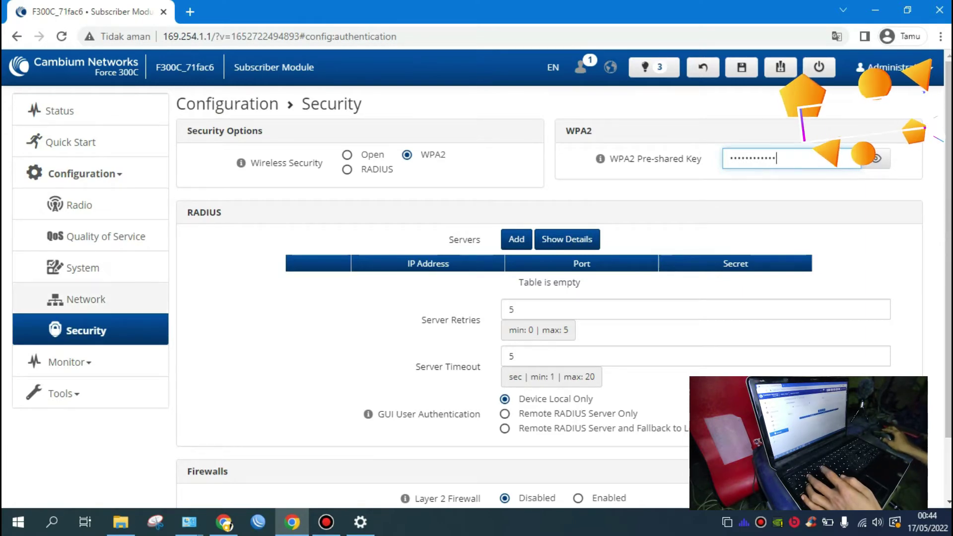
scroll(564, 296, "down", 2)
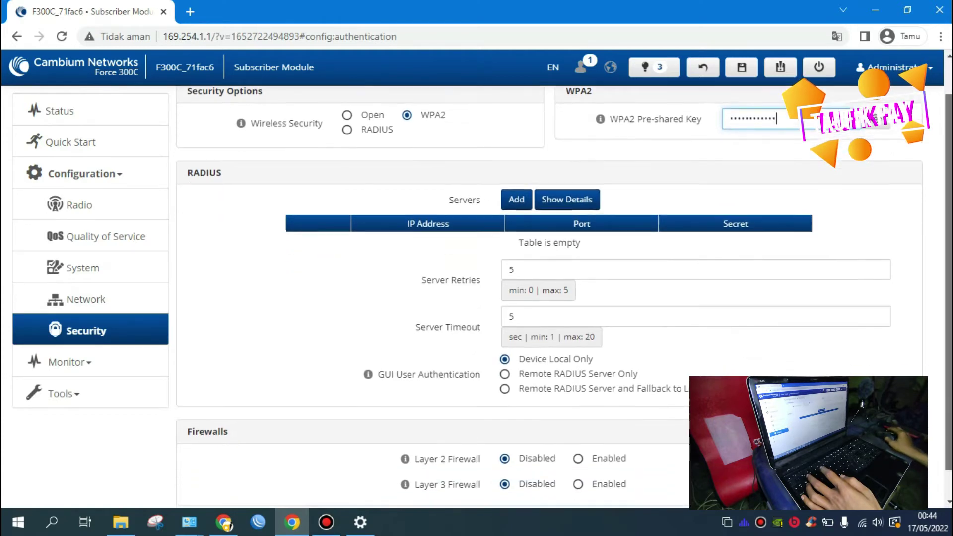
scroll(549, 295, "up", 2)
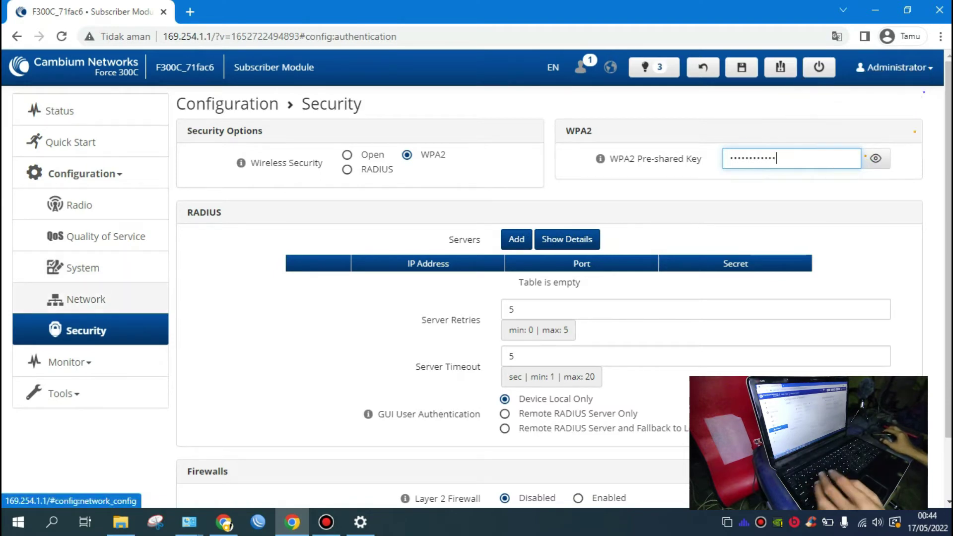
Step: On the Network page, switch IP Assignment to Static with IP address 10.168.0.2
left_click(119, 301)
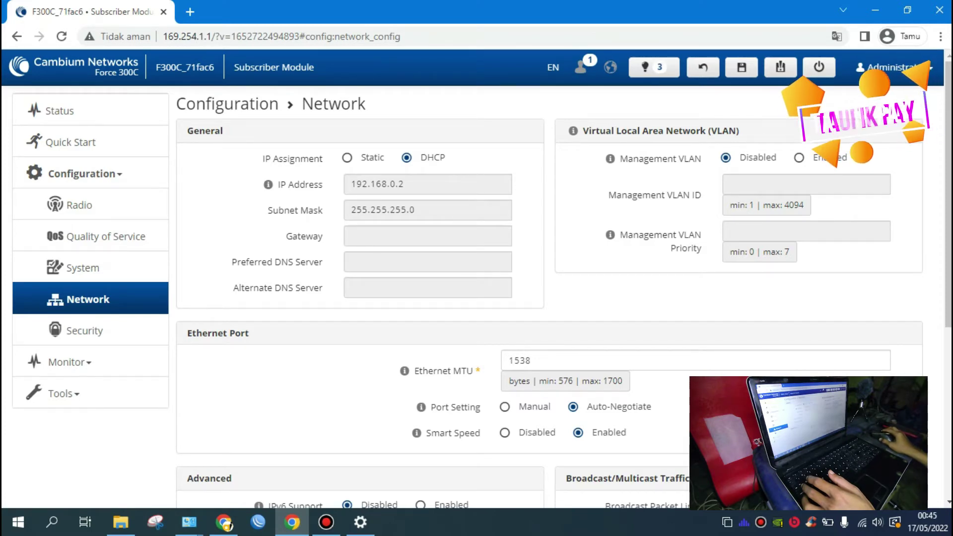
left_click(347, 157)
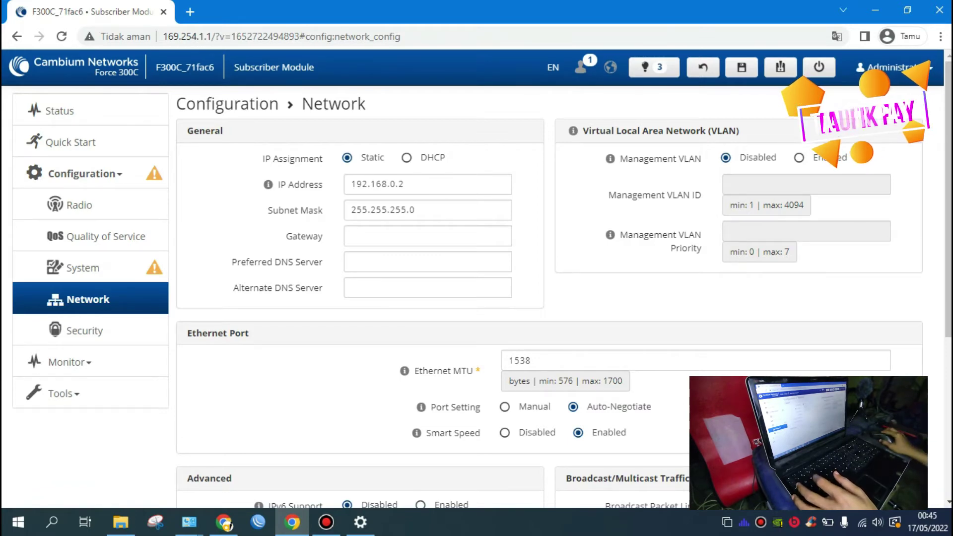
left_click_drag(356, 184, 361, 185)
type("0")
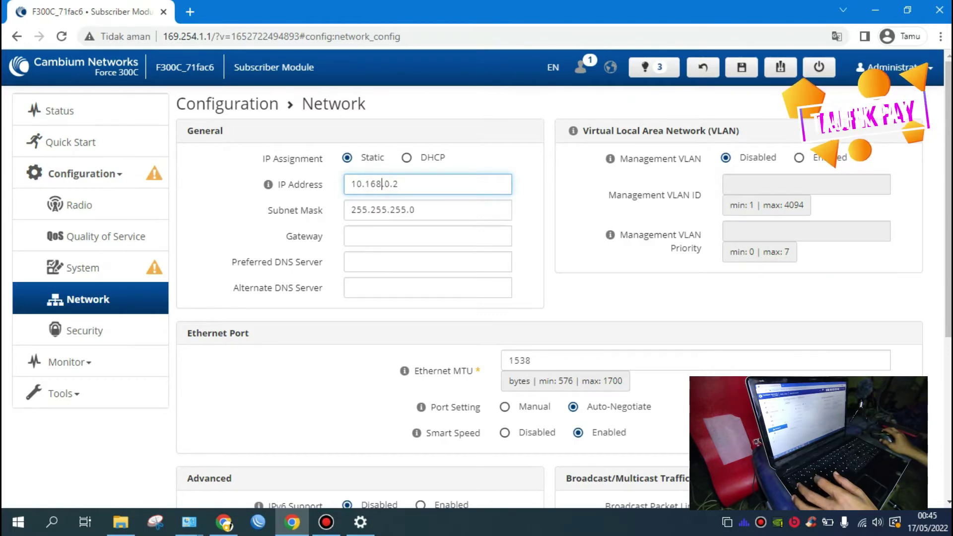
left_click_drag(393, 184, 398, 184)
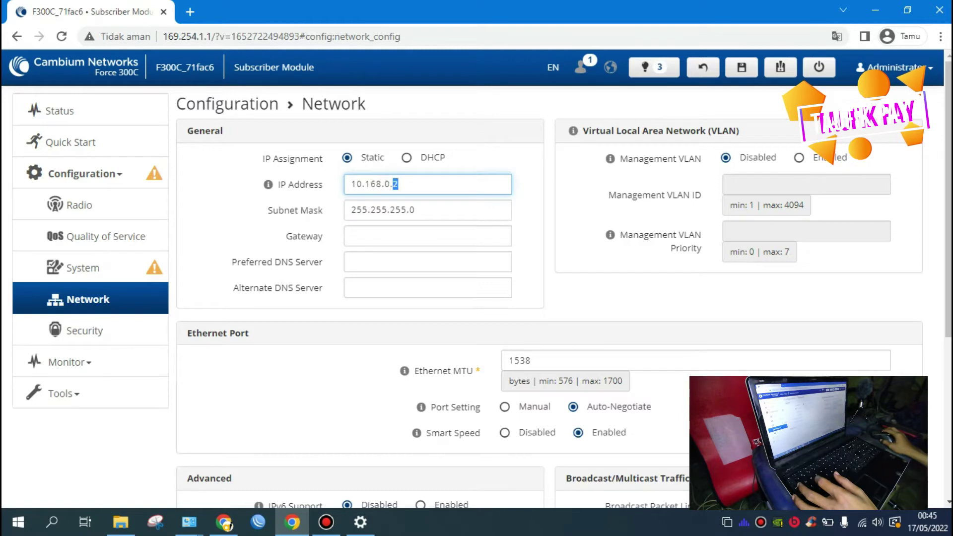
left_click(428, 187)
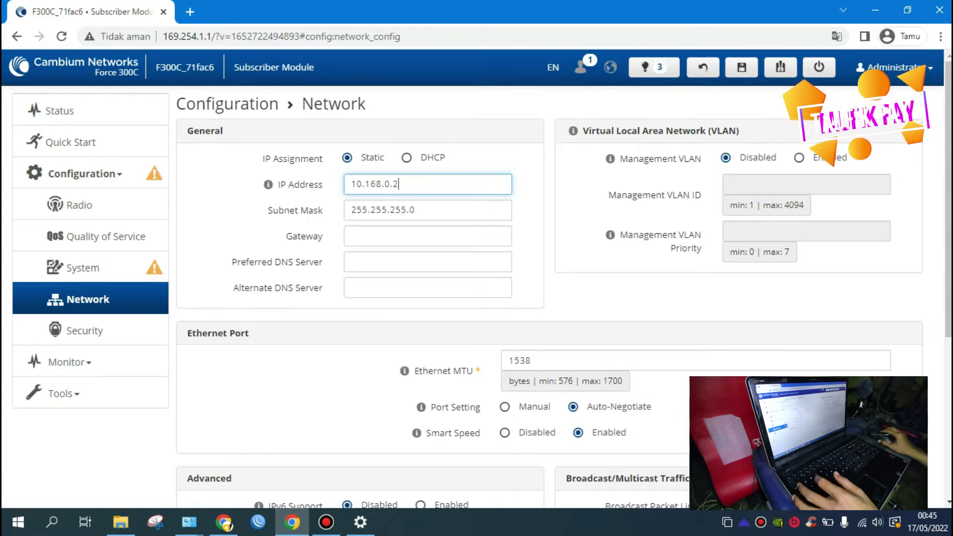
Step: Fill in subnet mask 255.255.255.0 and gateway 10.168.0.1
left_click(428, 211)
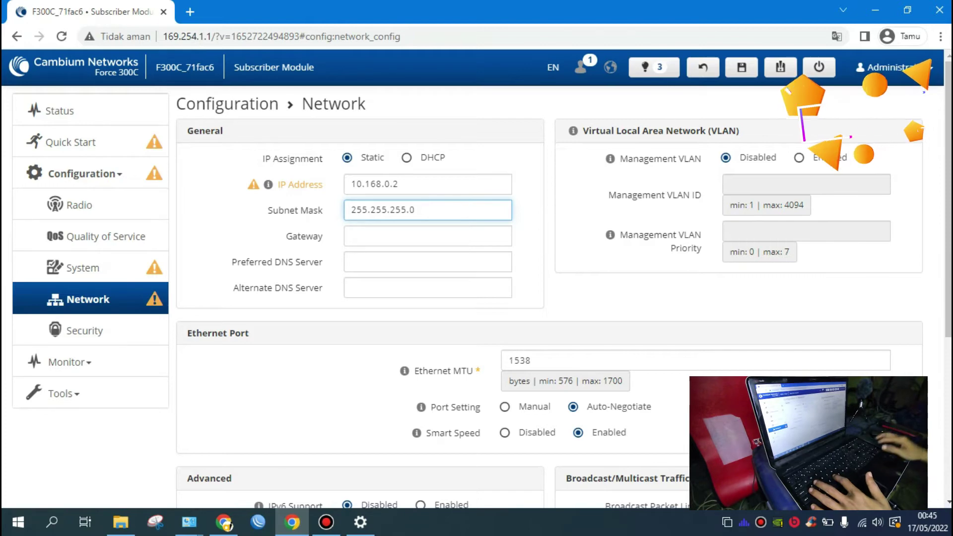
left_click_drag(351, 184, 393, 184)
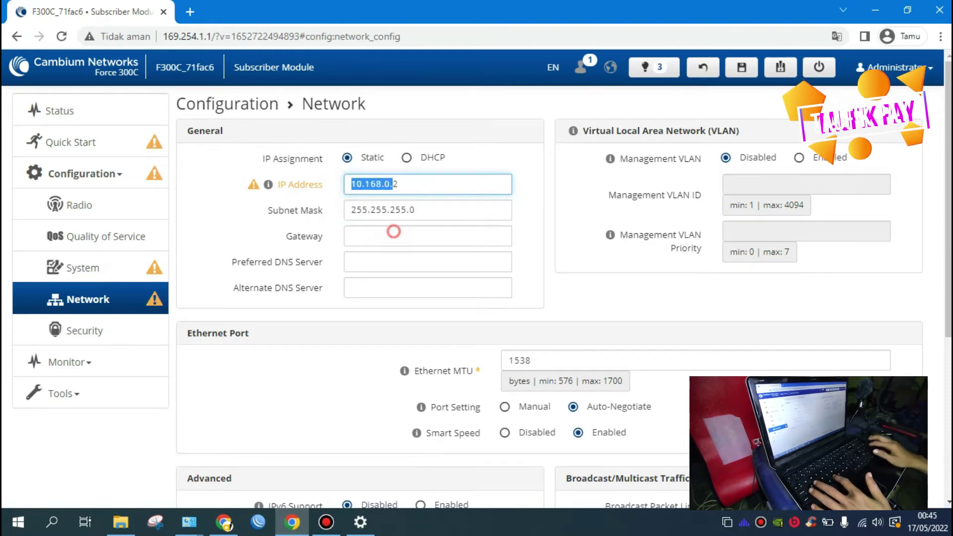
left_click(394, 232)
type("10.168.0.1")
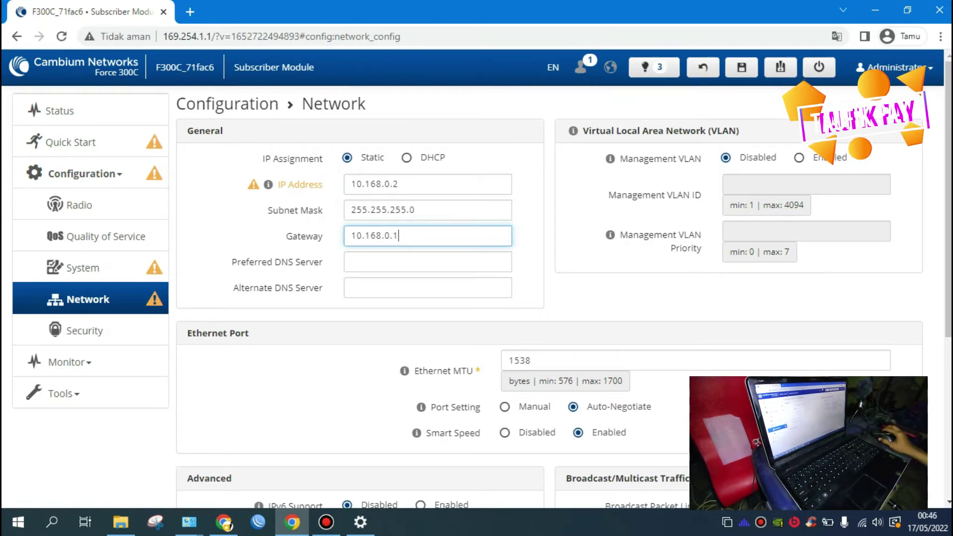
left_click(402, 266)
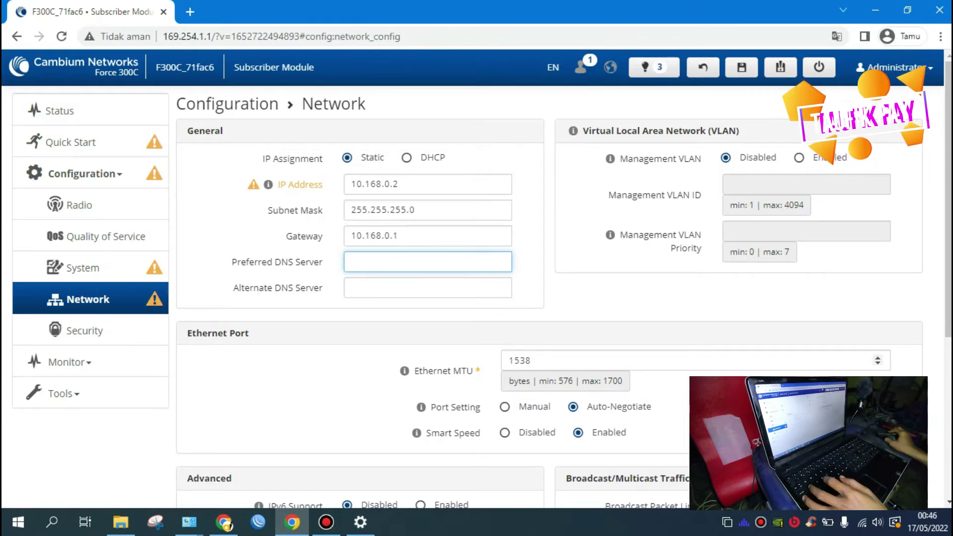
Step: Enter preferred DNS server 8.8.8.8 and alternate DNS server 1.1.1.1
scroll(564, 298, "down", 2)
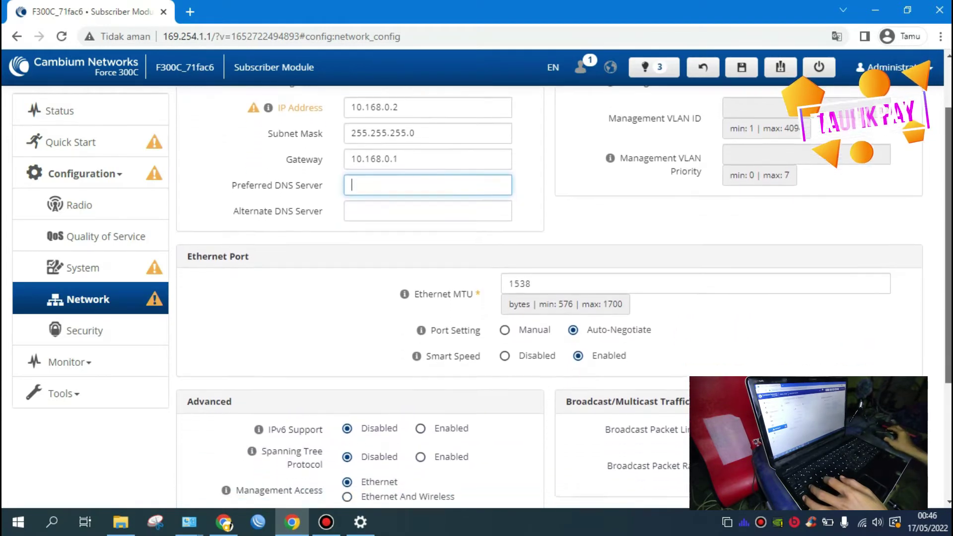
scroll(564, 298, "down", 3)
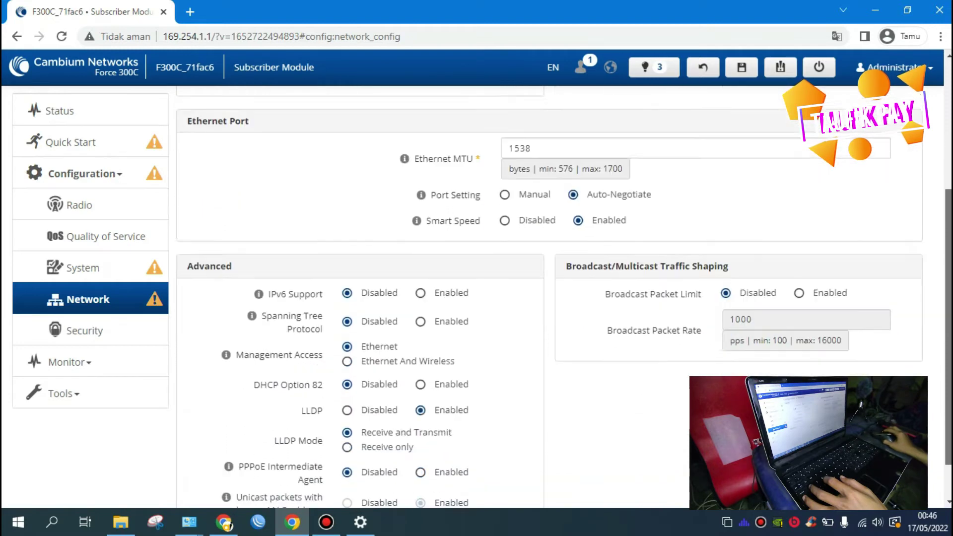
scroll(564, 298, "down", 1)
scroll(564, 298, "up", 5)
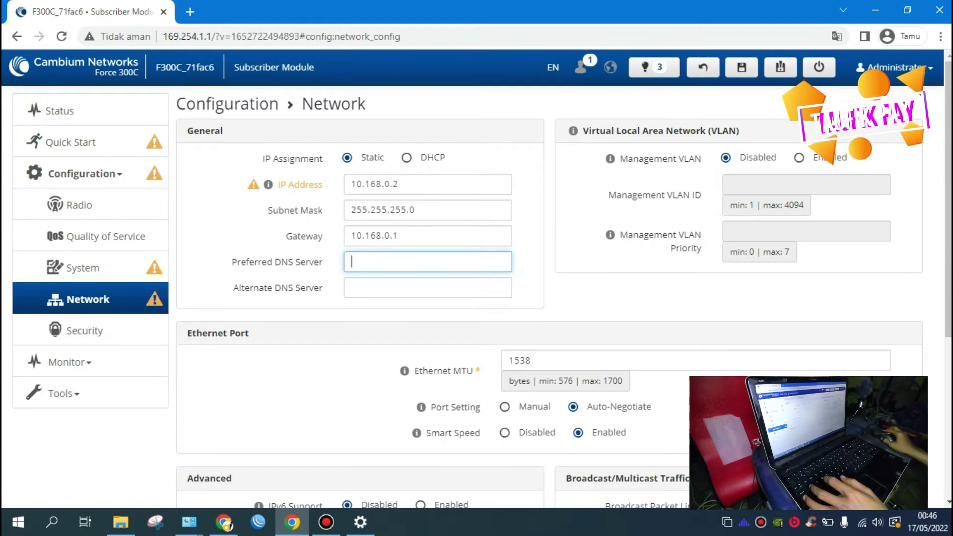
left_click(366, 288)
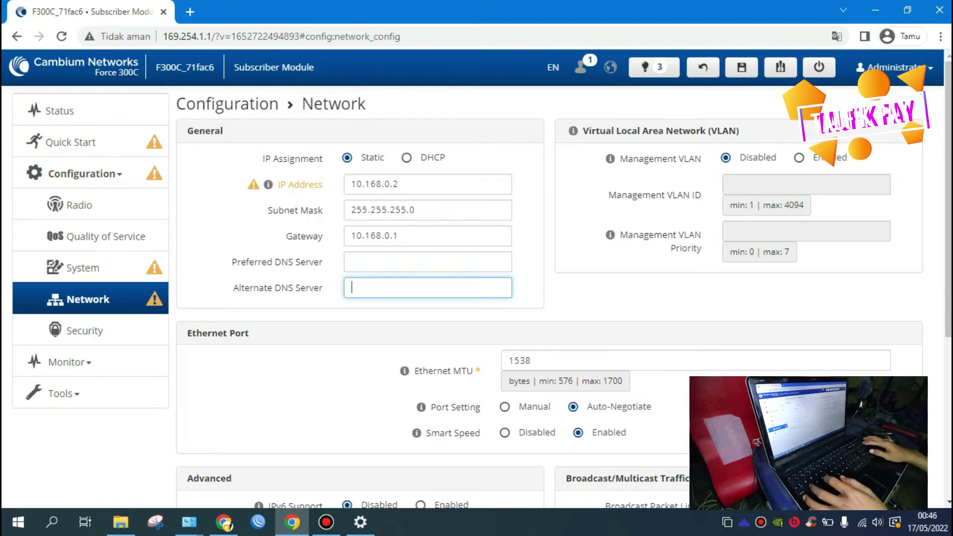
left_click(375, 264)
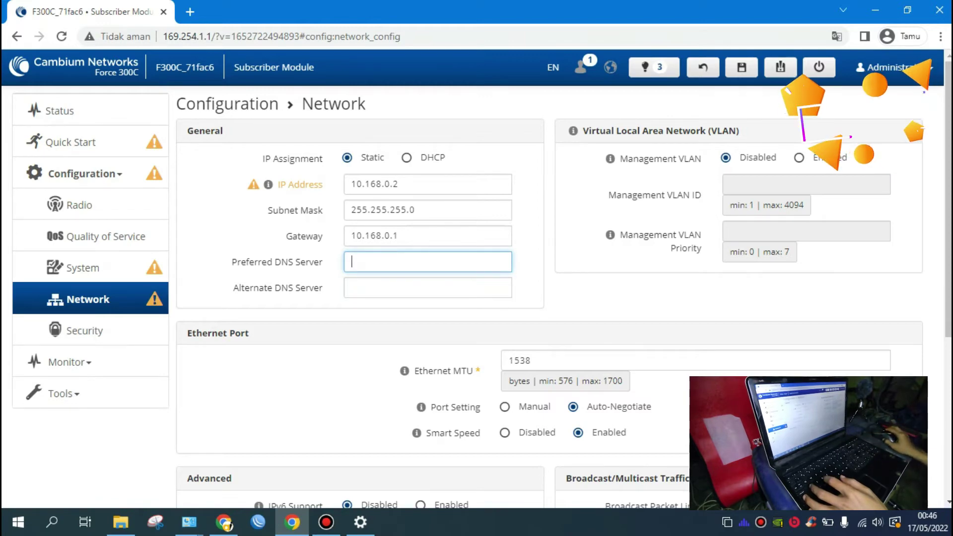
type("8.8.8.8")
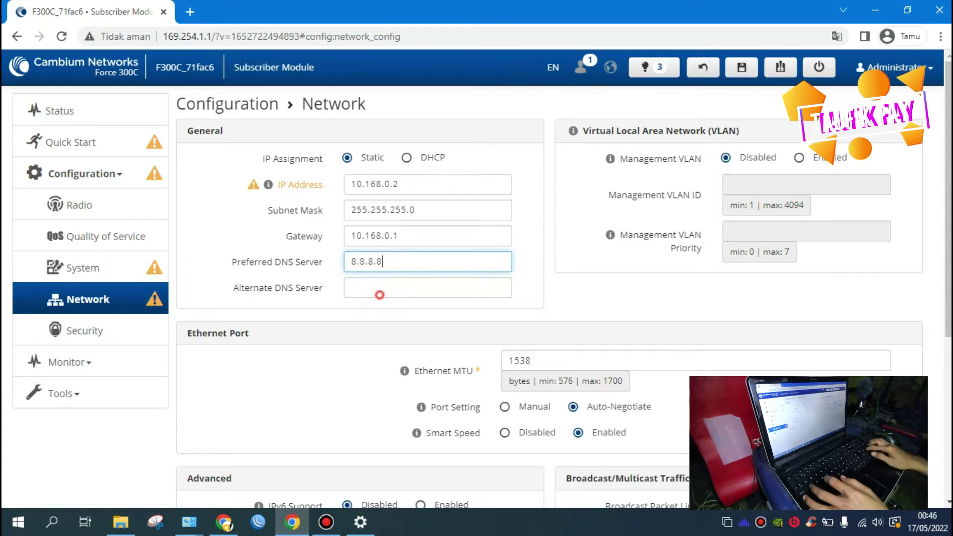
left_click(379, 294)
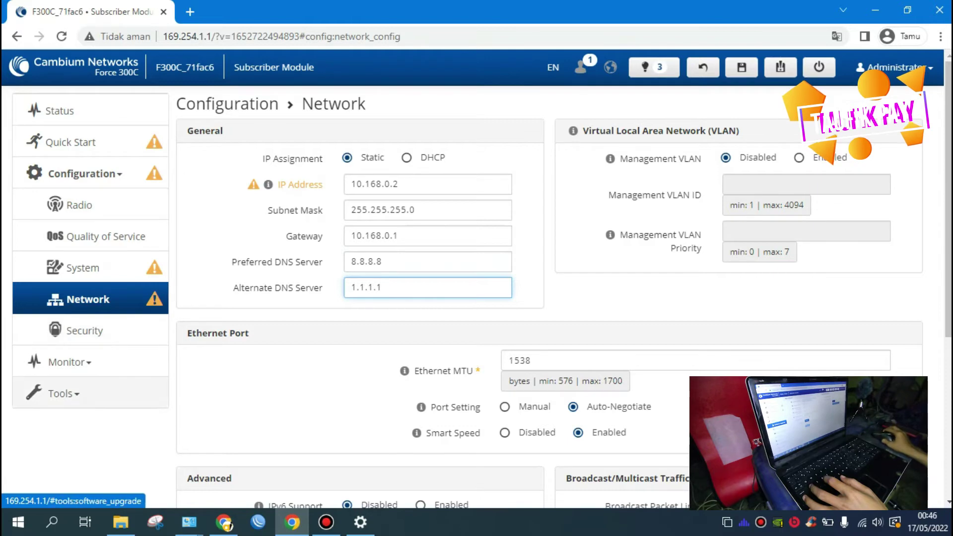
left_click(141, 400)
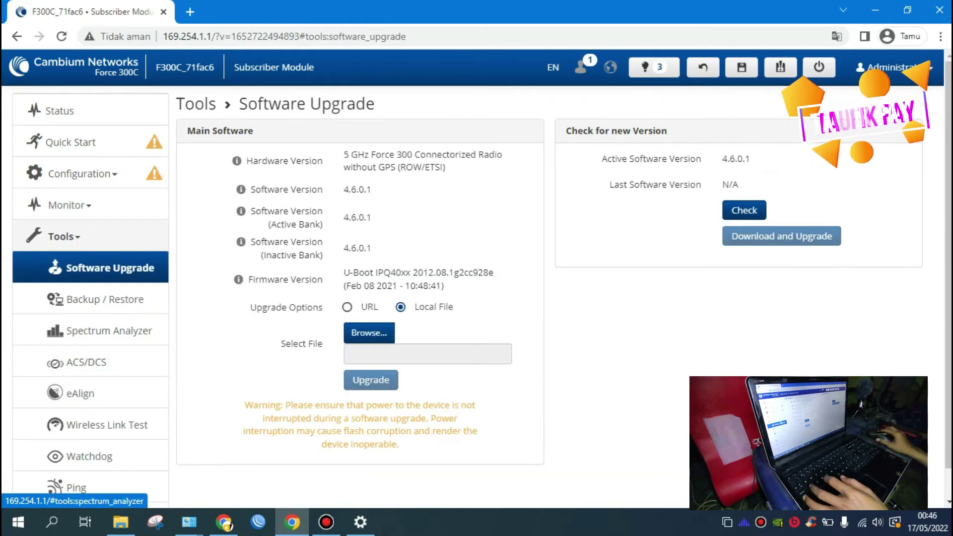
Step: Check the software versions on Software Upgrade, then return to Configuration > Radio
scroll(564, 286, "down", 1)
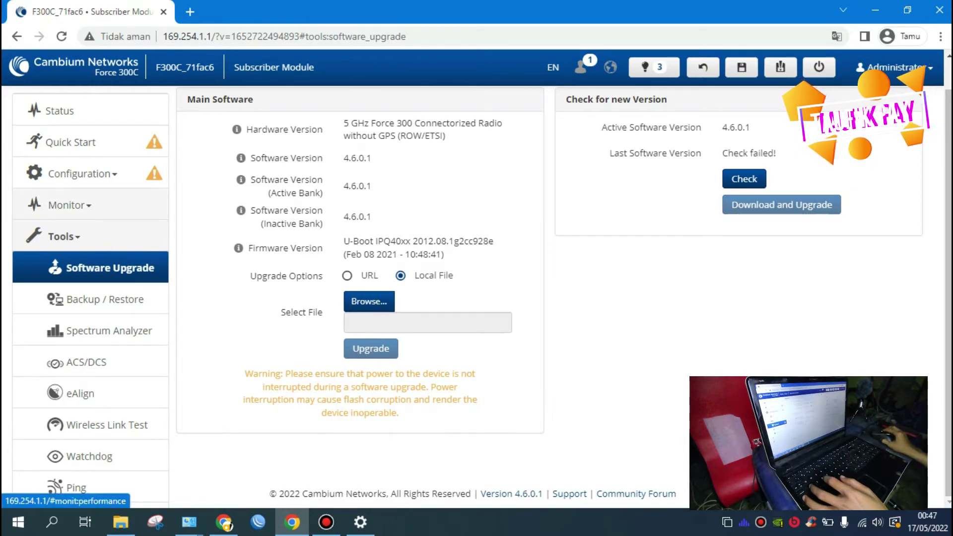
left_click(84, 173)
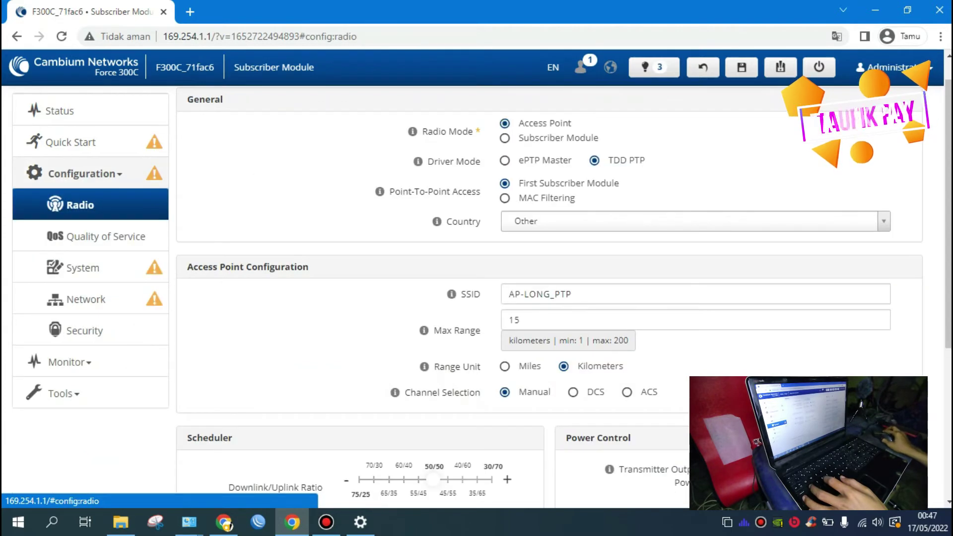
Step: On the System page, replace the 71fac6 part of device name F300C_71fac6 with AP
left_click(89, 268)
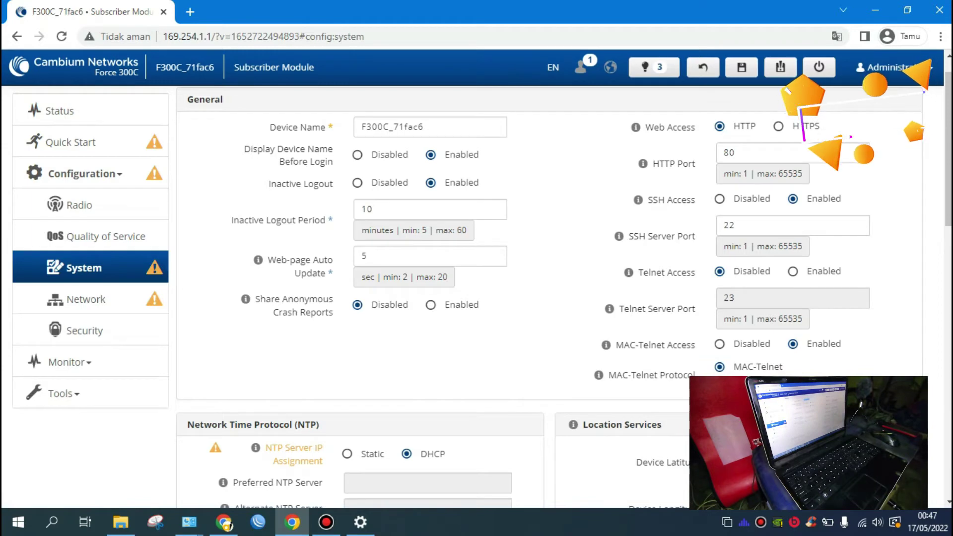
double_click(445, 125)
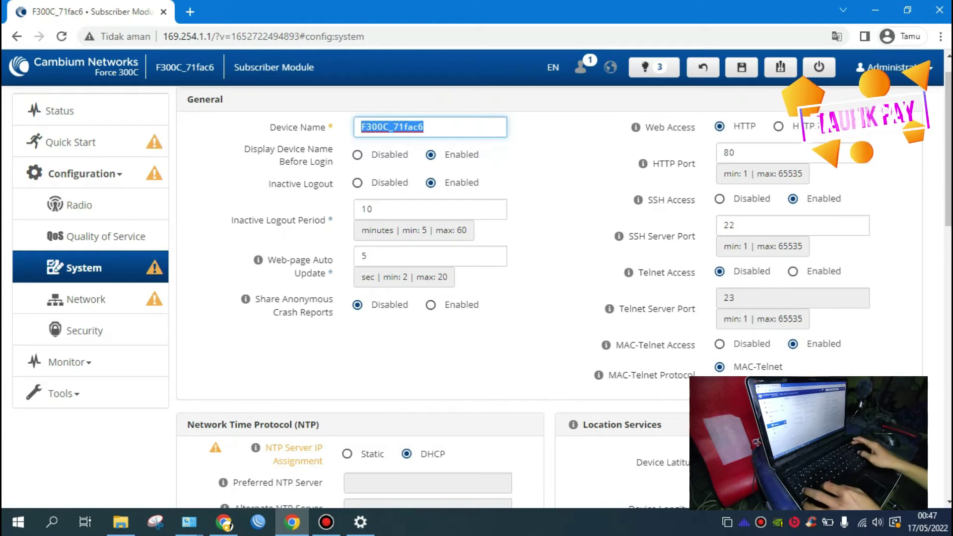
type("A")
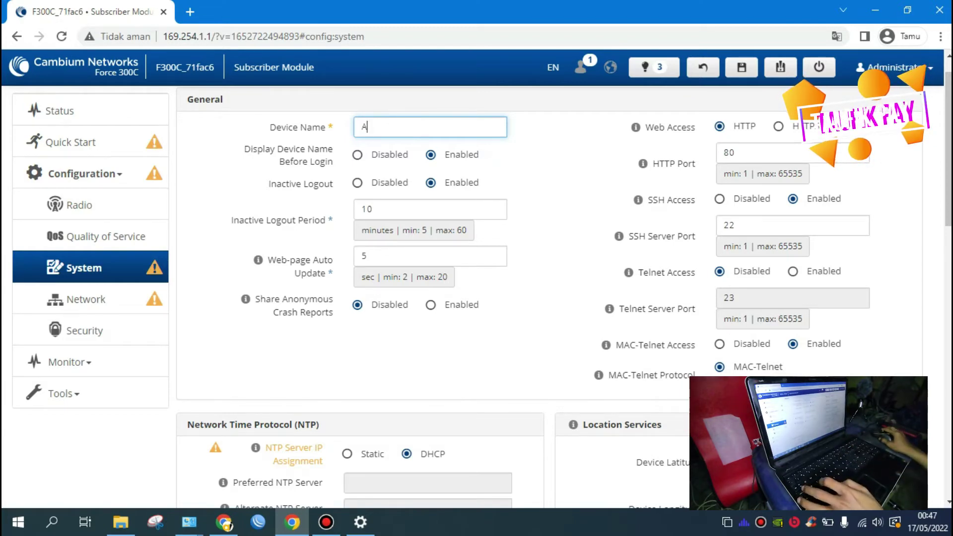
type("P")
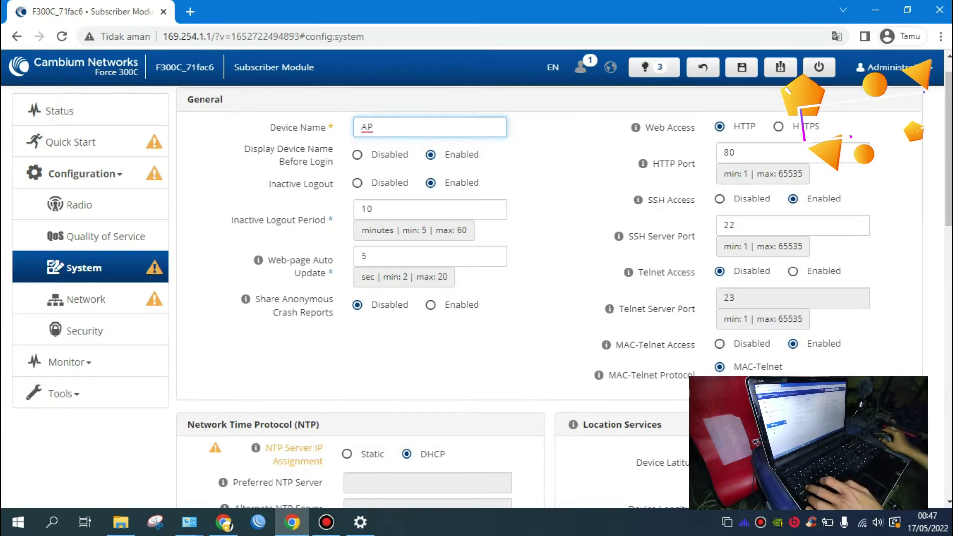
key("BackSpace")
key("ctrl+z")
key("ctrl+z")
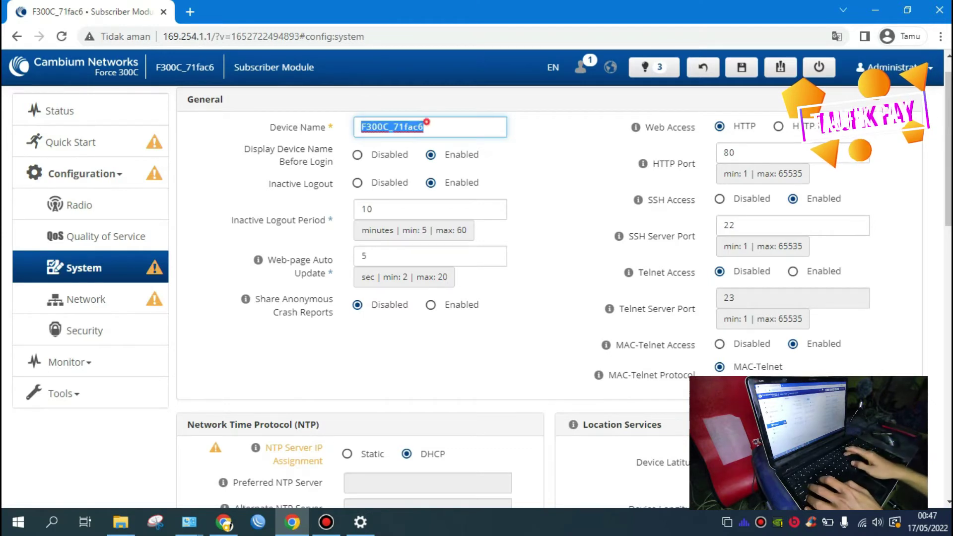
left_click(394, 125)
key("shift+End")
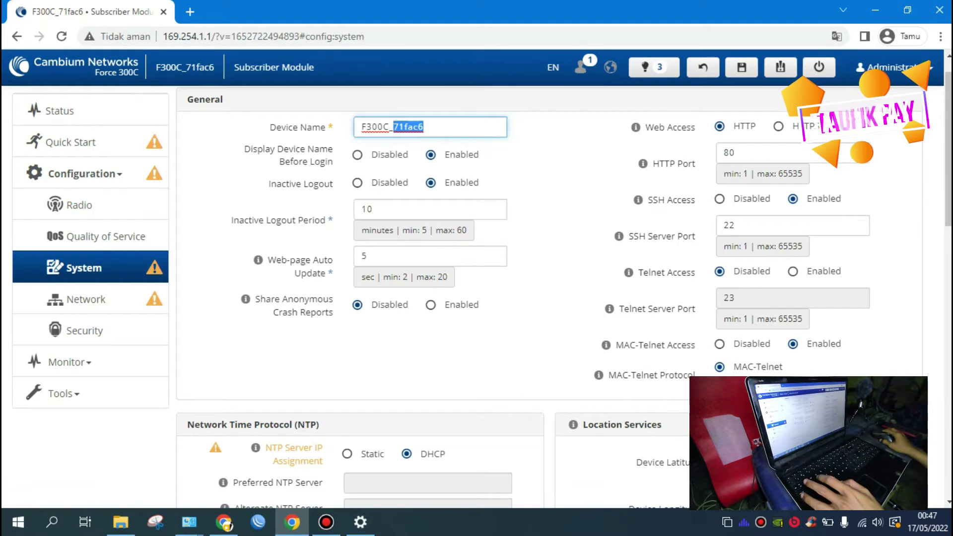
type("AP")
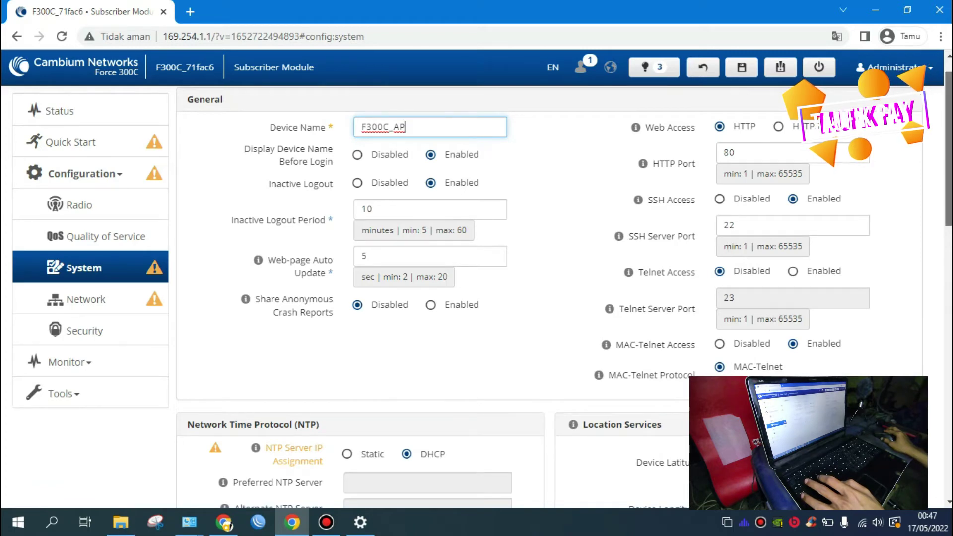
scroll(537, 298, "down", 1)
Step: Scroll the System page down from Device Name to the Network Time Protocol section
scroll(536, 298, "down", 1)
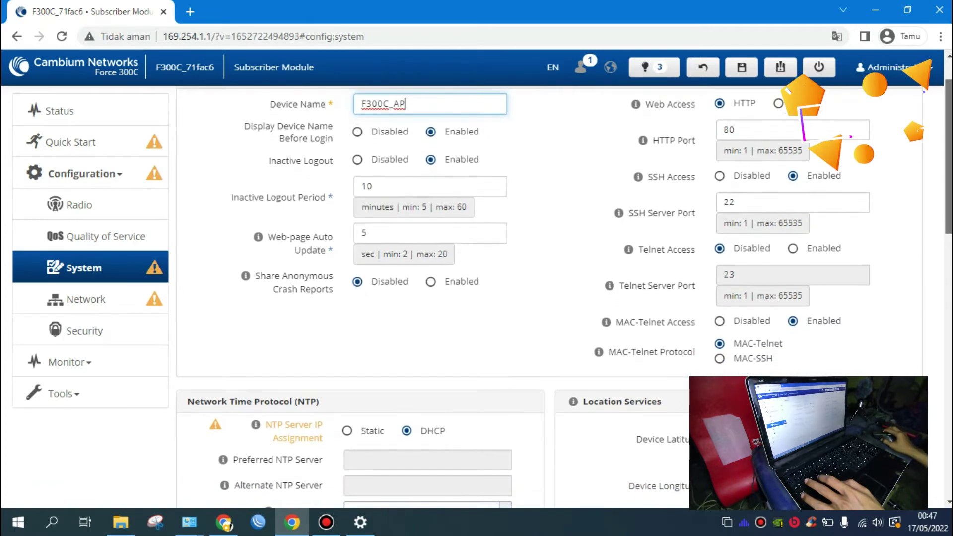
scroll(536, 298, "up", 1)
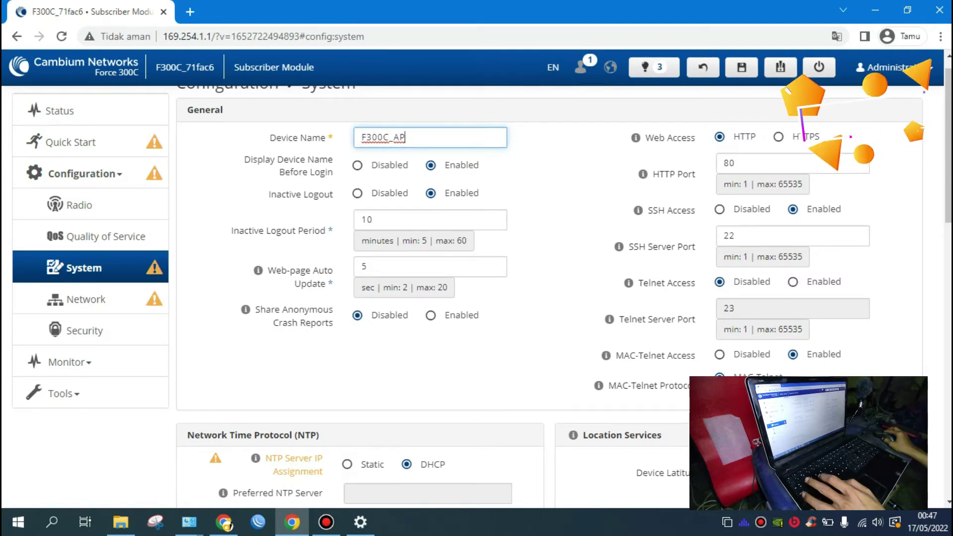
left_click_drag(948, 145, 949, 152)
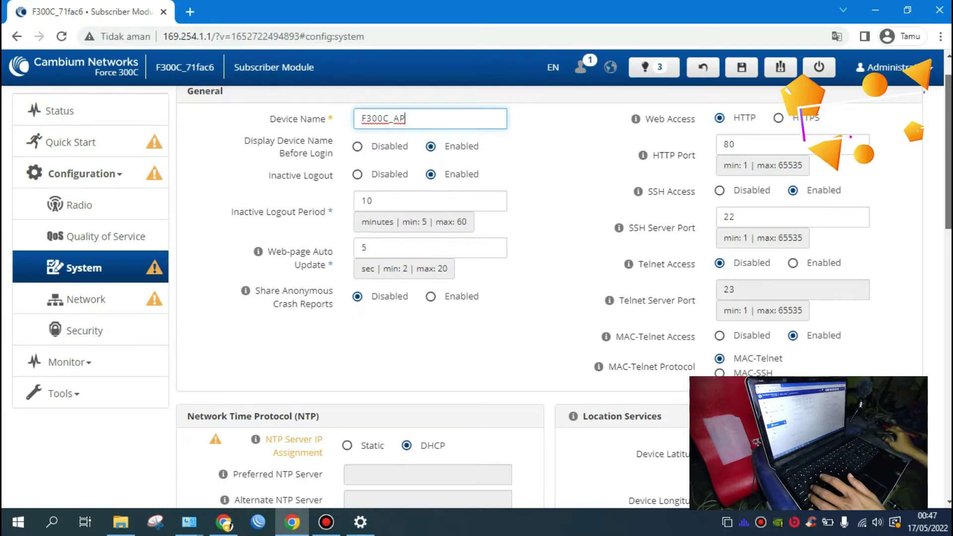
scroll(564, 297, "down", 1)
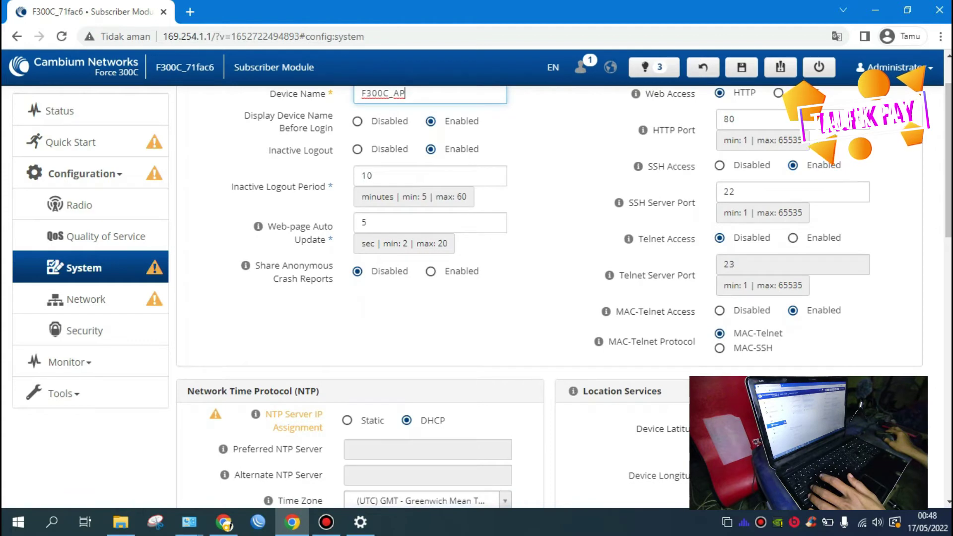
scroll(564, 297, "down", 1)
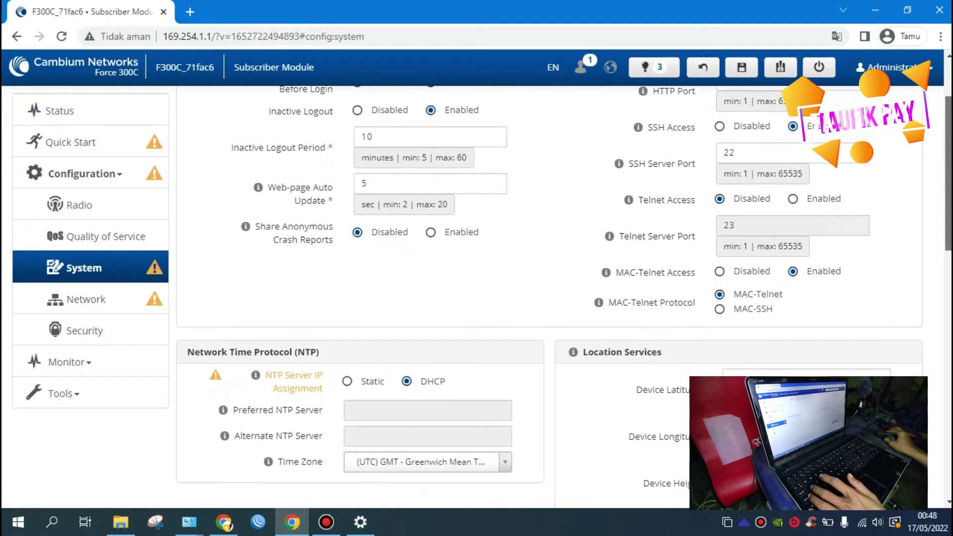
scroll(563, 297, "down", 1)
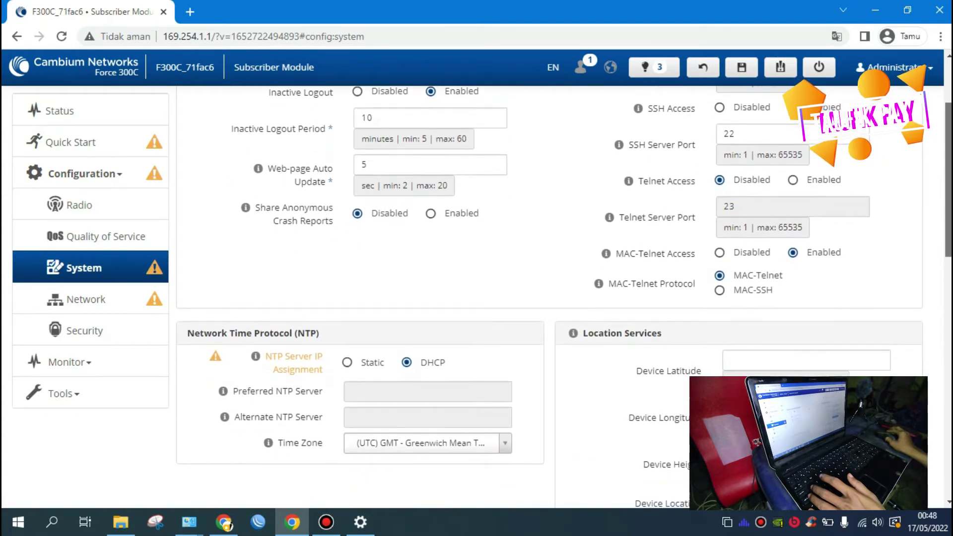
scroll(564, 297, "down", 3)
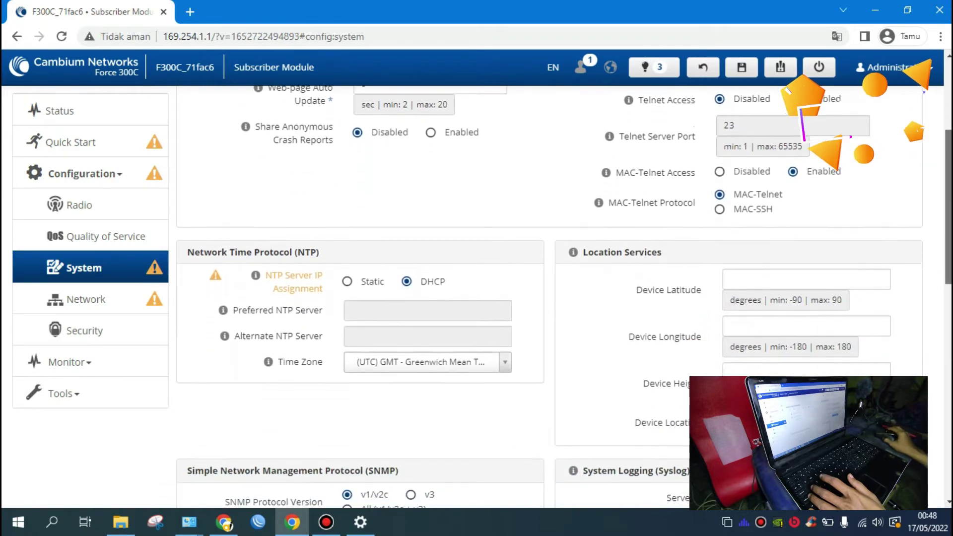
scroll(564, 297, "down", 2)
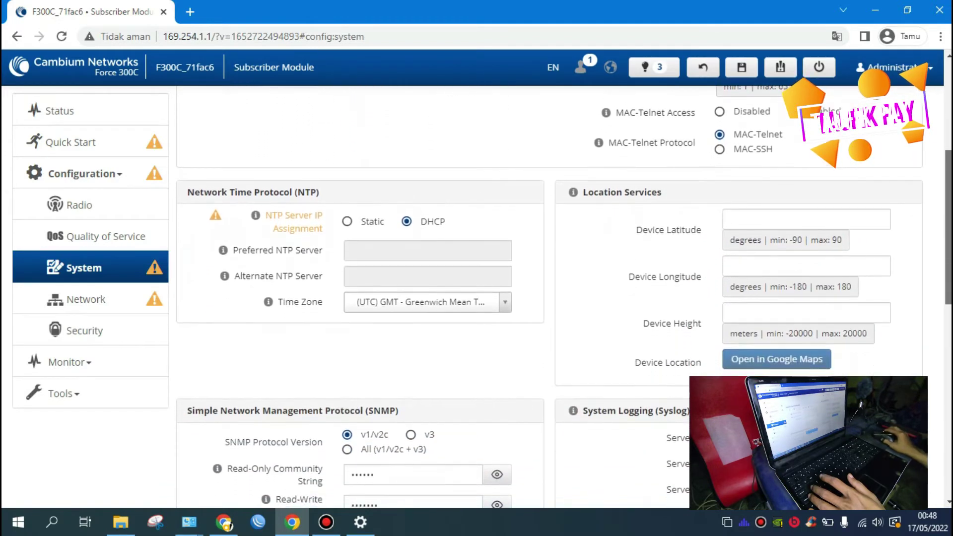
scroll(563, 297, "down", 1)
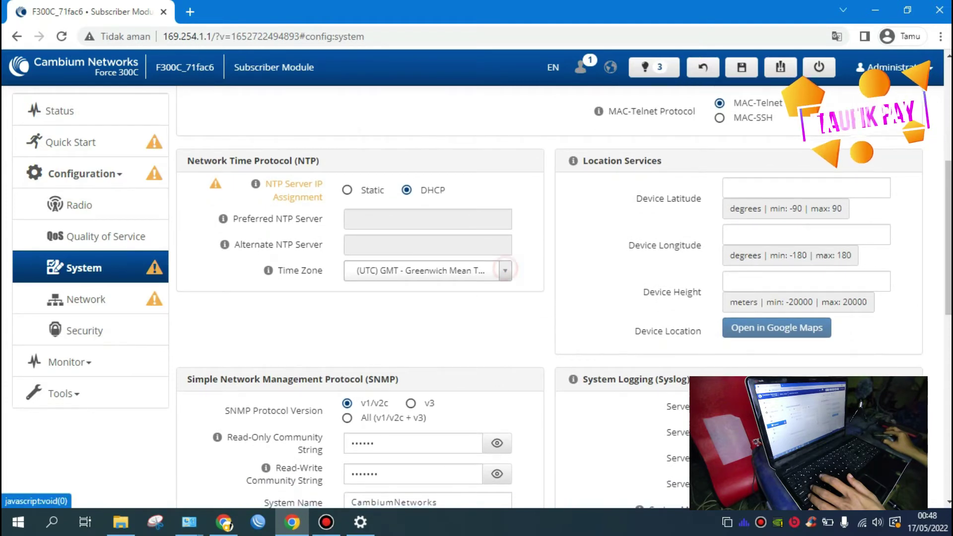
Step: Set the Time Zone to (UTC+07) WIB - Western Indonesian Time
left_click(505, 271)
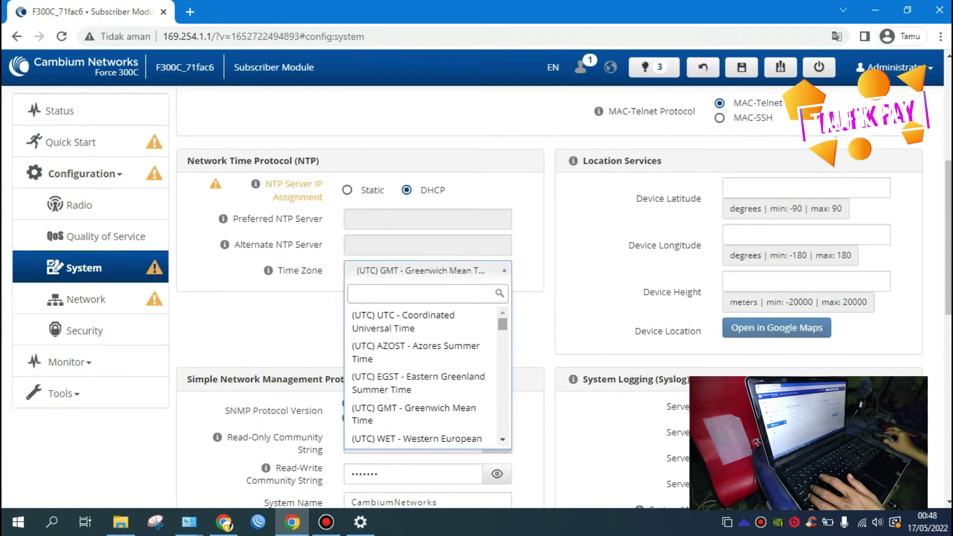
scroll(424, 377, "down", 10)
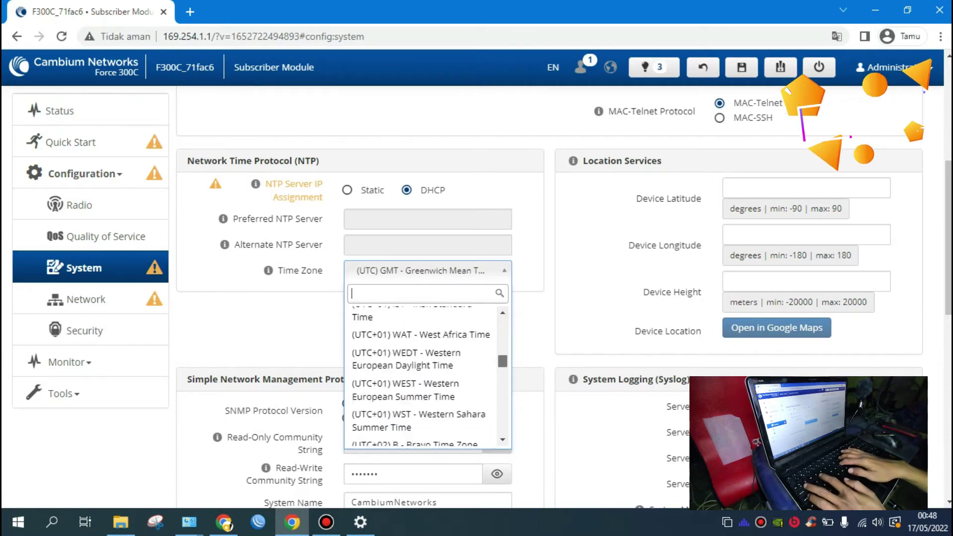
scroll(424, 377, "down", 6)
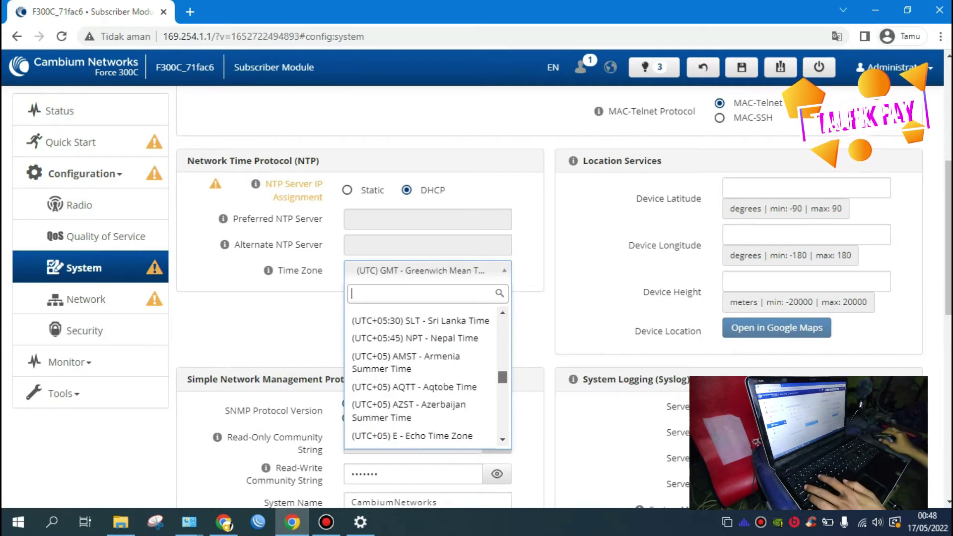
type("indo")
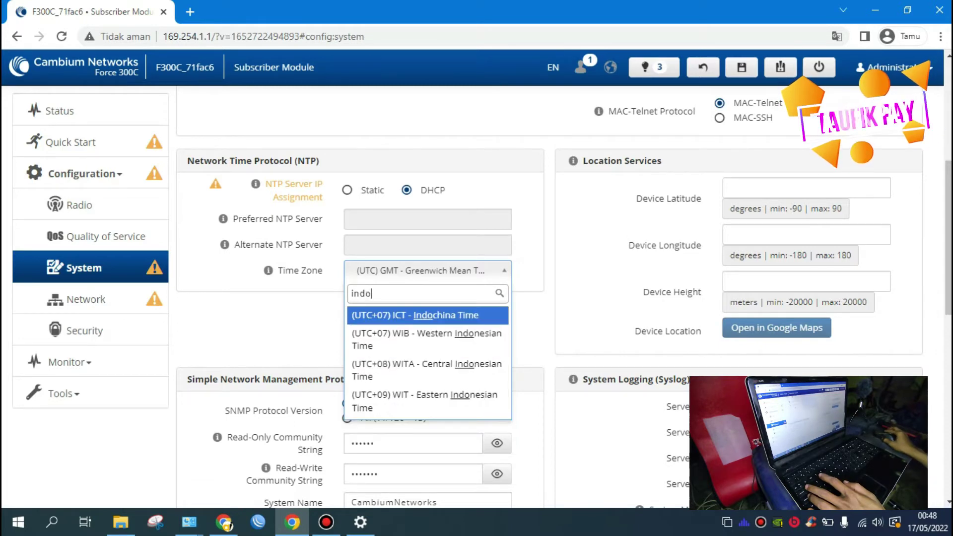
left_click(472, 341)
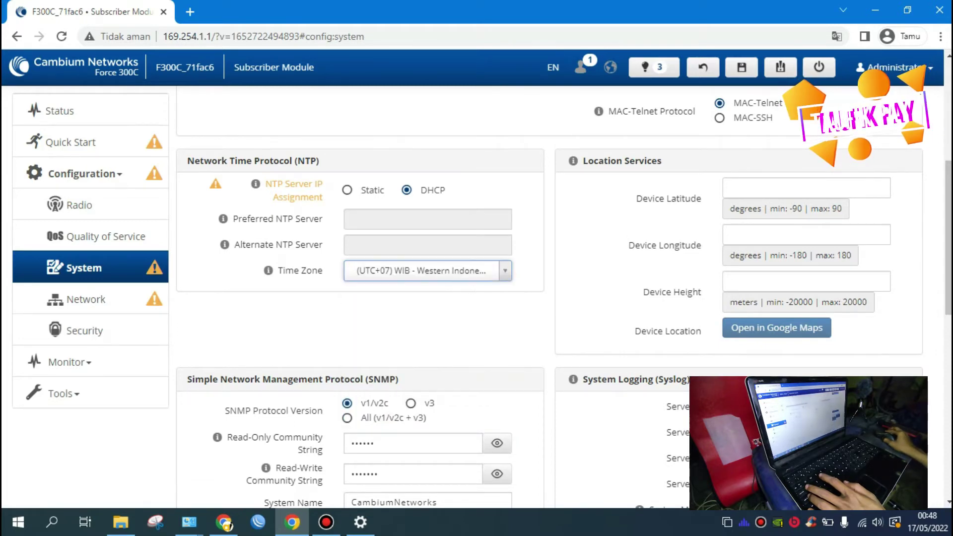
Step: Set cnMaestro Remote Management to Disabled
scroll(549, 300, "down", 2)
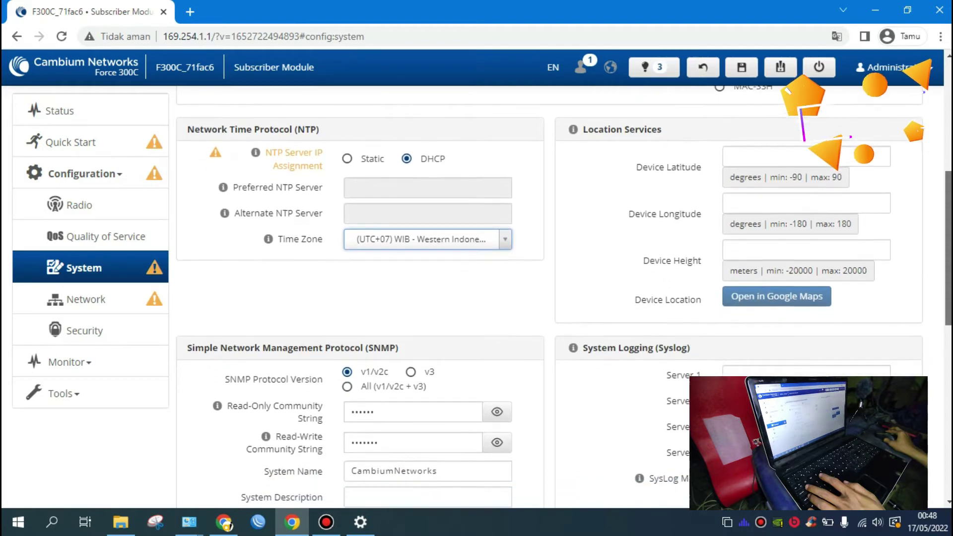
scroll(549, 300, "down", 3)
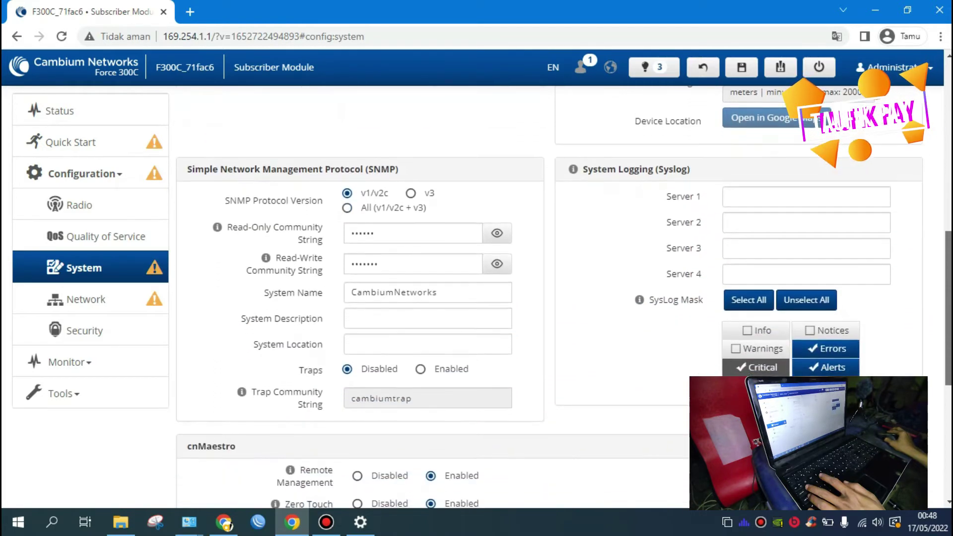
scroll(550, 300, "down", 1)
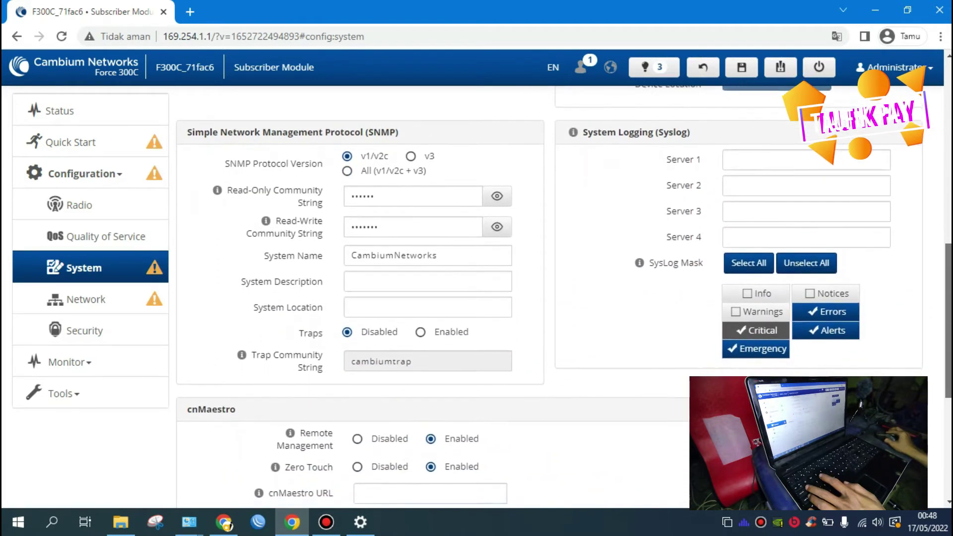
scroll(550, 300, "down", 2)
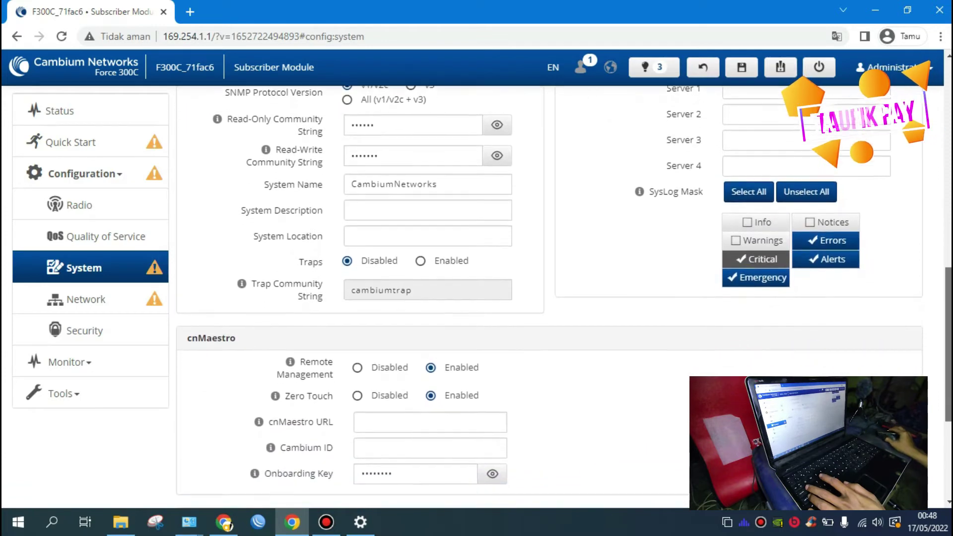
scroll(550, 300, "down", 1)
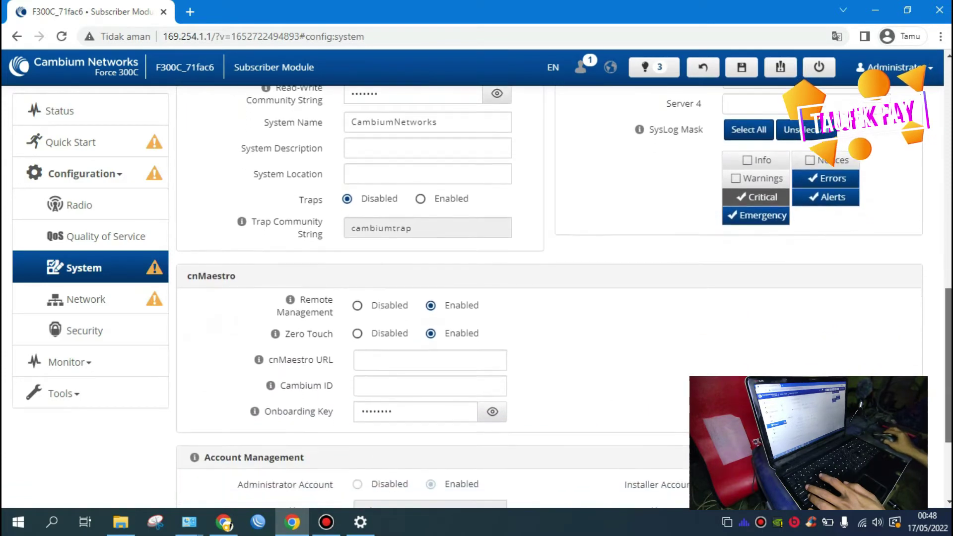
scroll(550, 300, "down", 1)
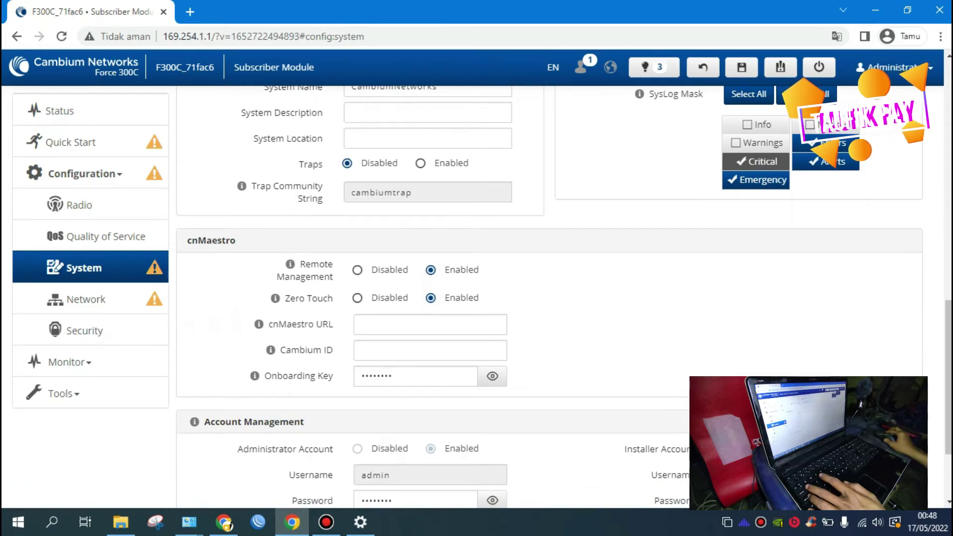
left_click(358, 271)
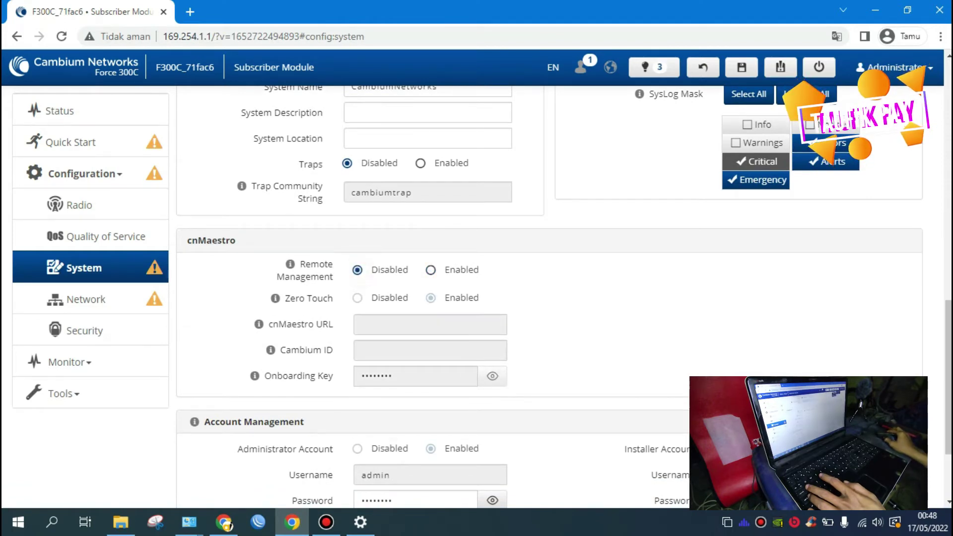
scroll(550, 297, "down", 1)
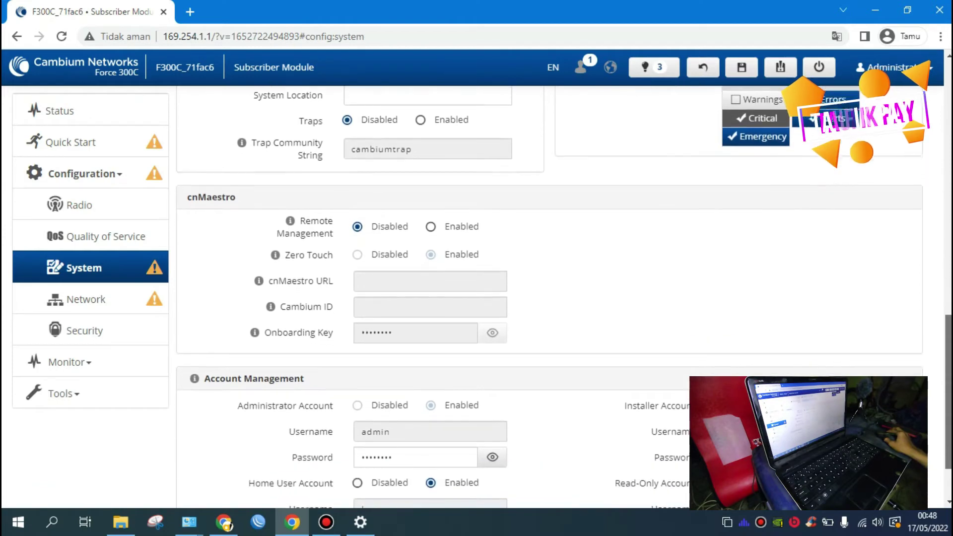
left_click_drag(949, 392, 949, 398)
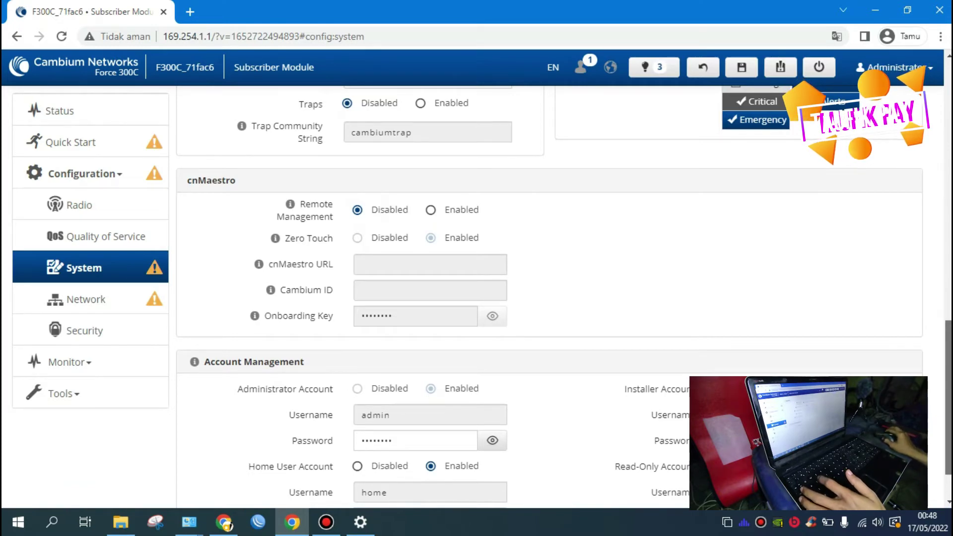
scroll(547, 298, "down", 1)
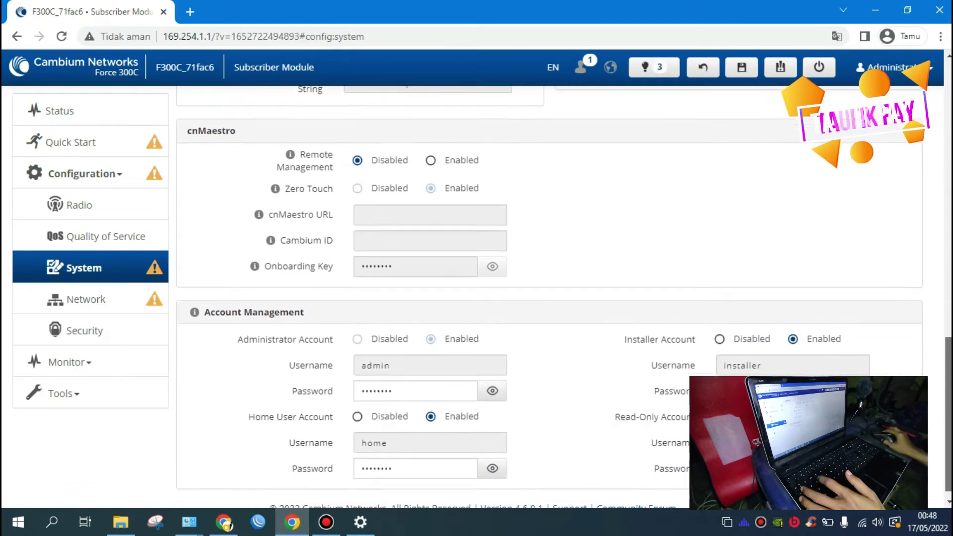
scroll(546, 298, "down", 1)
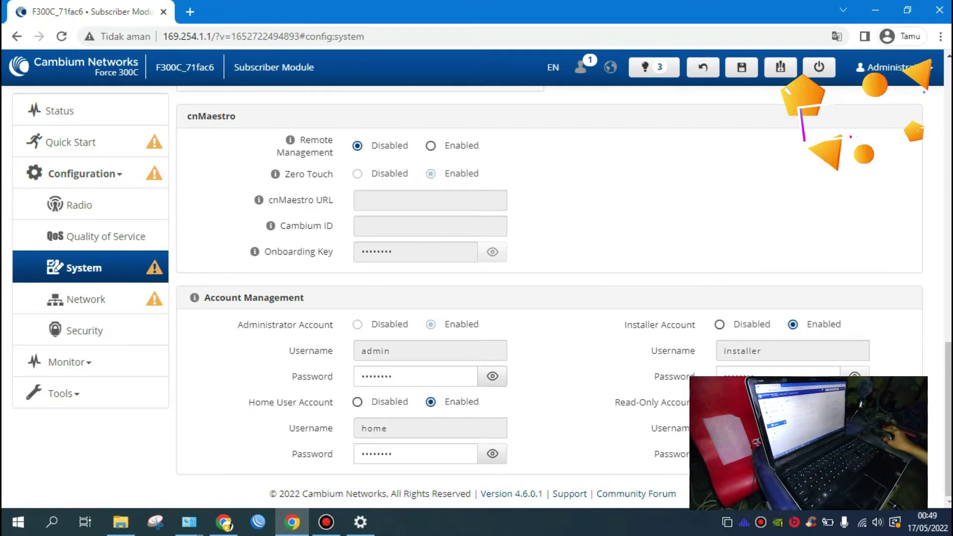
scroll(547, 298, "up", 10)
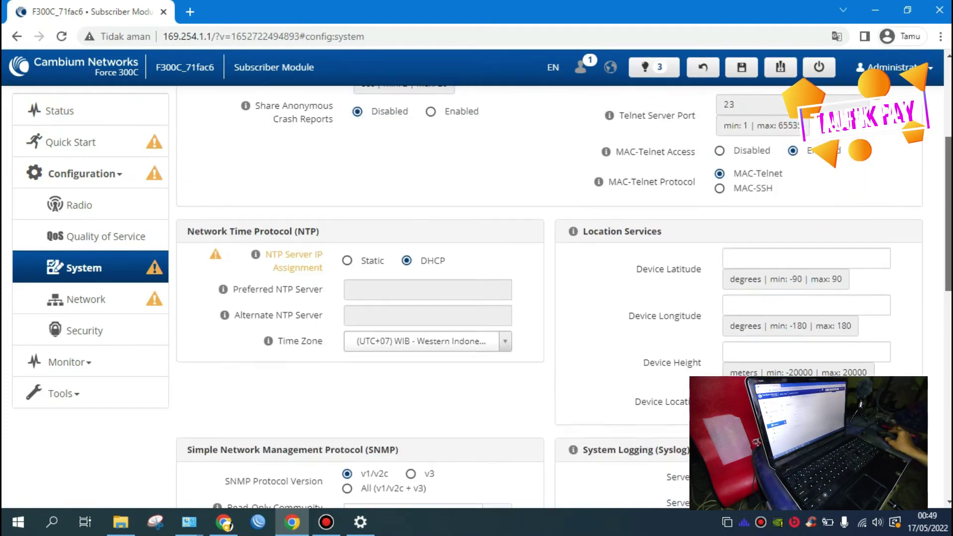
scroll(546, 298, "up", 3)
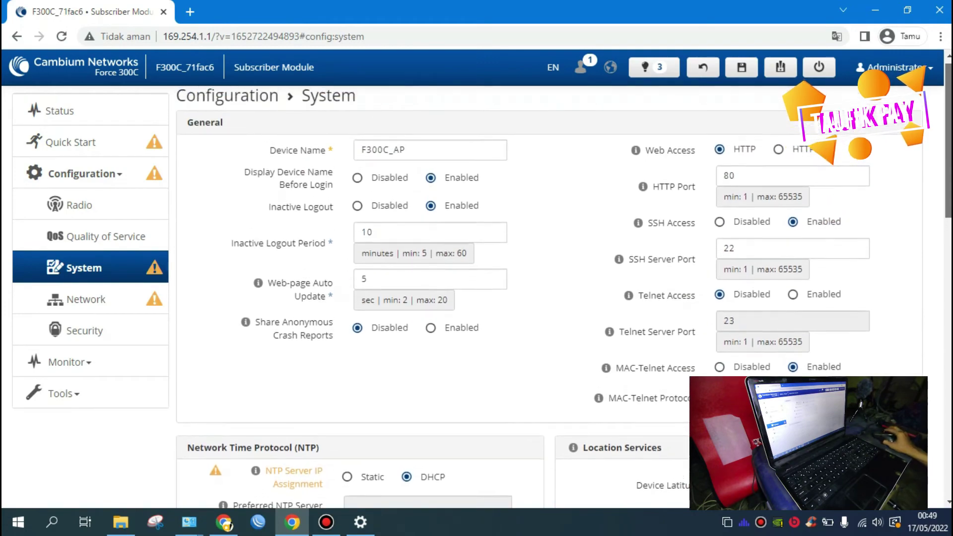
scroll(546, 298, "down", 10)
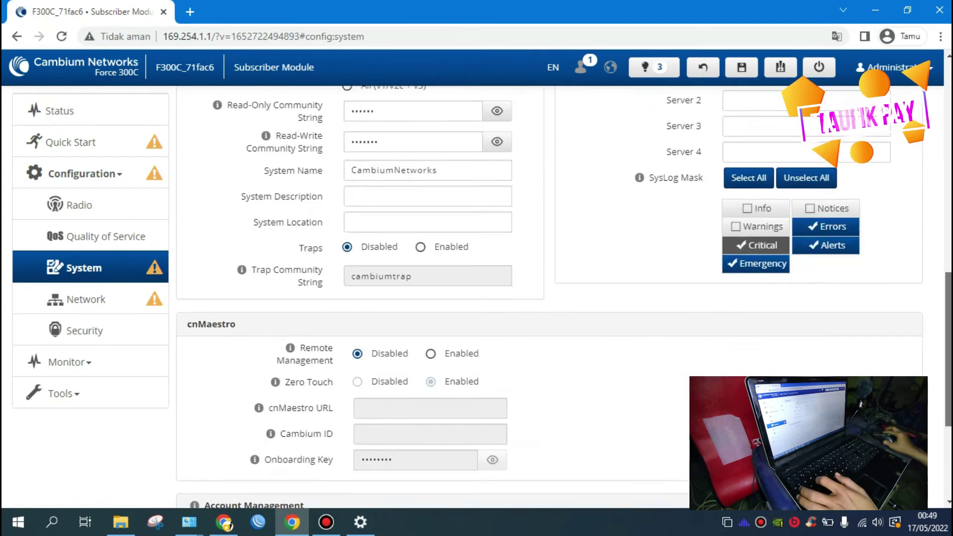
scroll(547, 298, "down", 1)
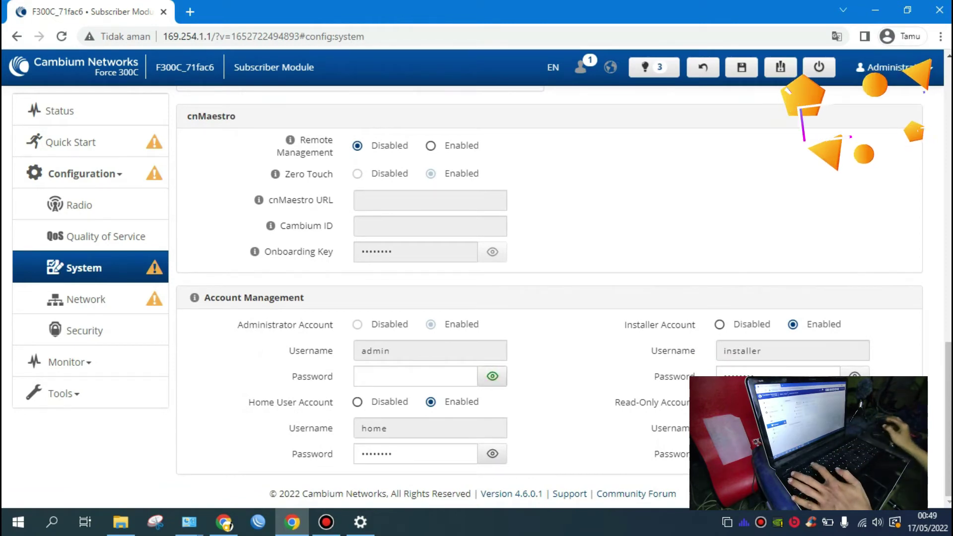
Step: Replace the Administrator account password with a new one and disable the Home User Account
double_click(437, 375)
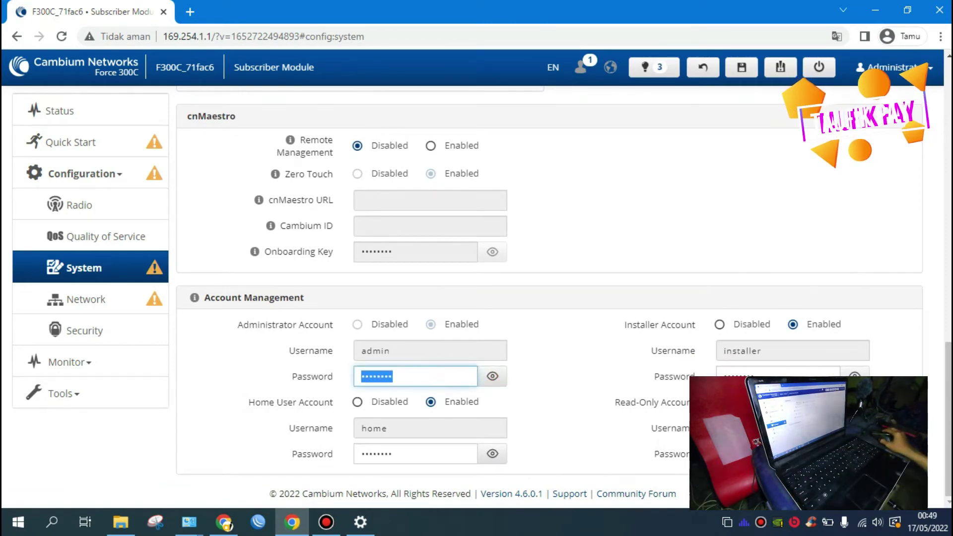
key("BackSpace")
type("••••")
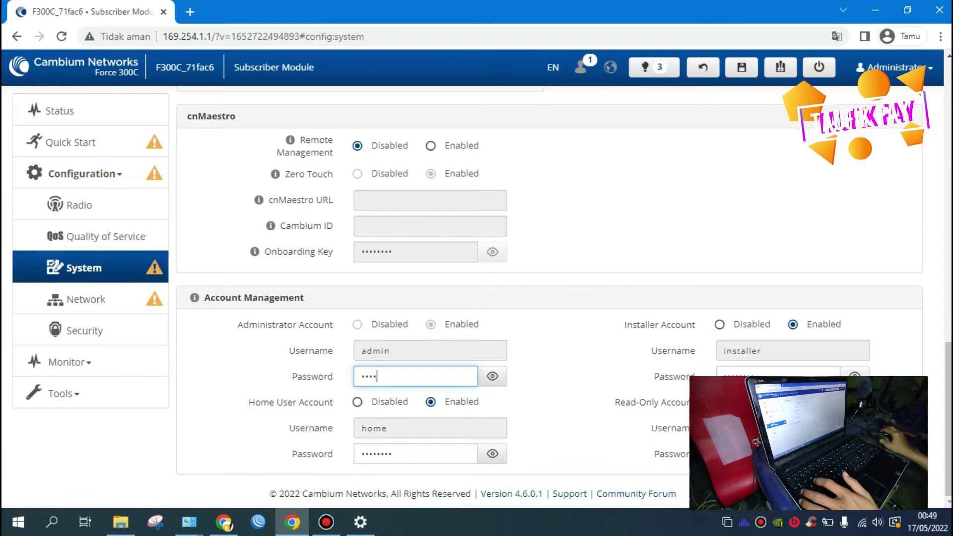
type("••")
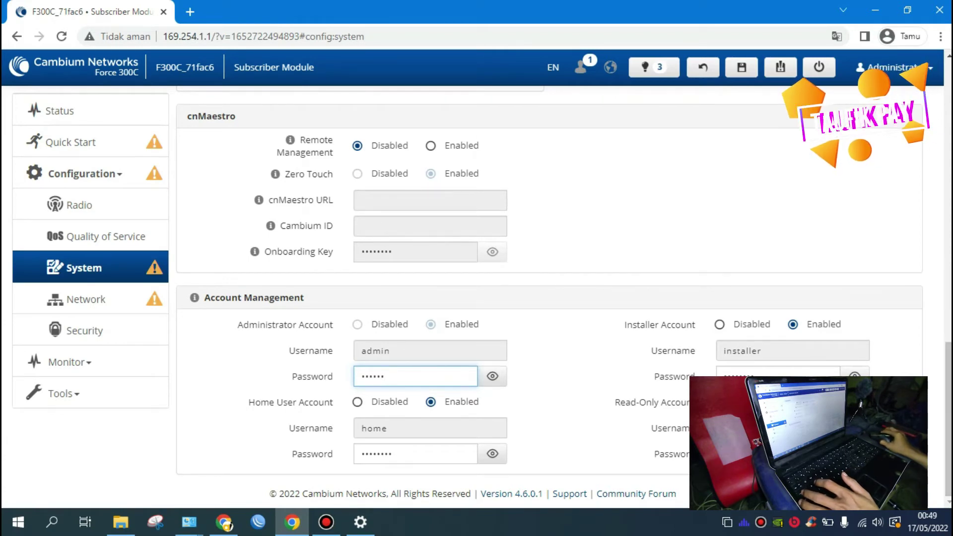
left_click(348, 392)
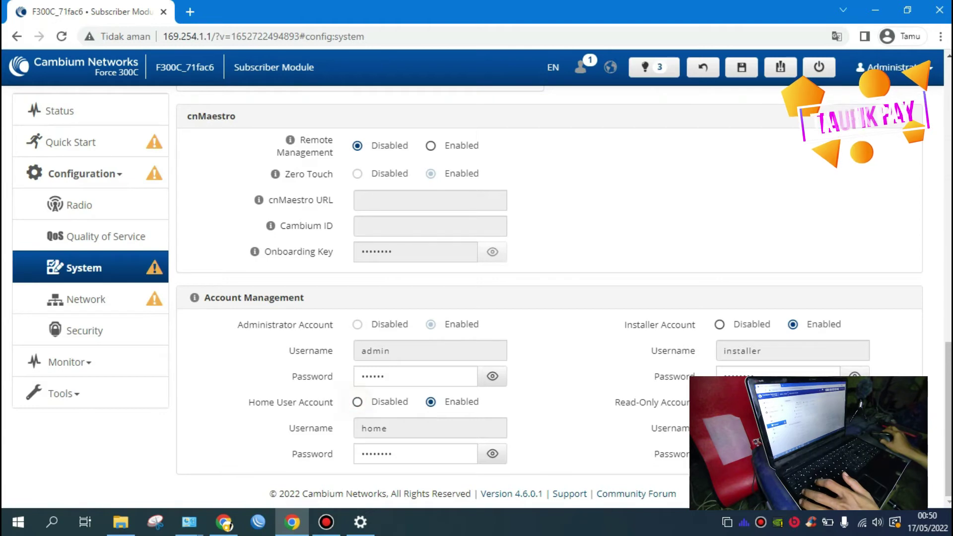
left_click(358, 402)
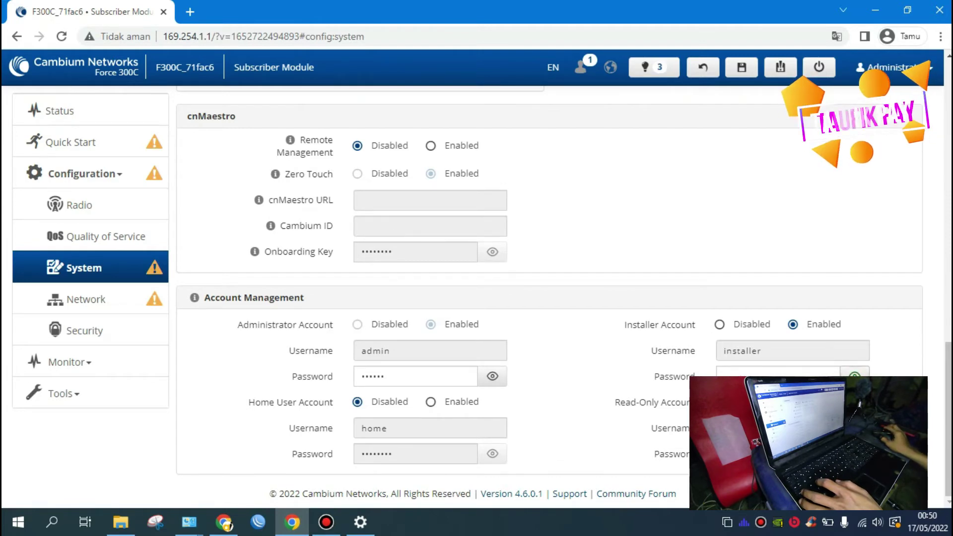
Step: Enter a new password in the Installer Password field
left_click_drag(773, 377, 719, 376)
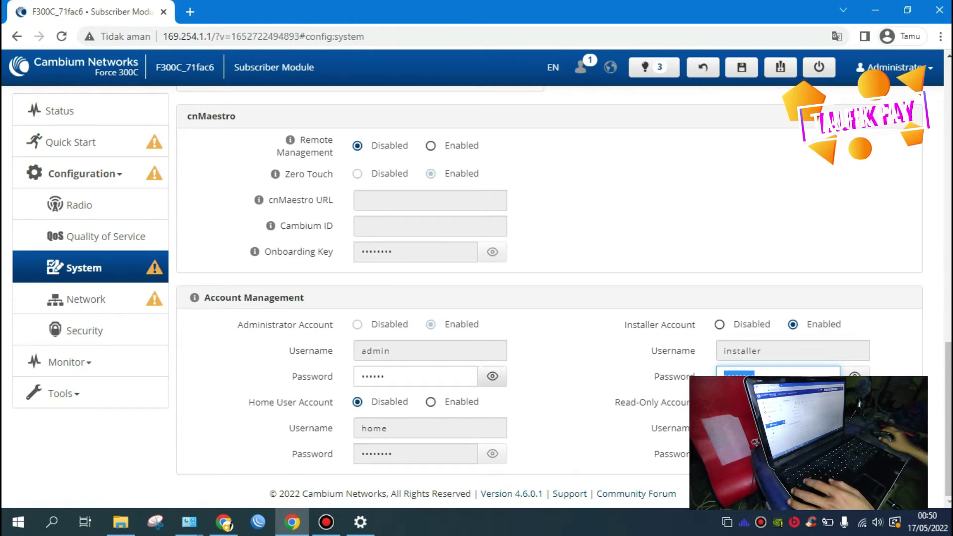
type("1234")
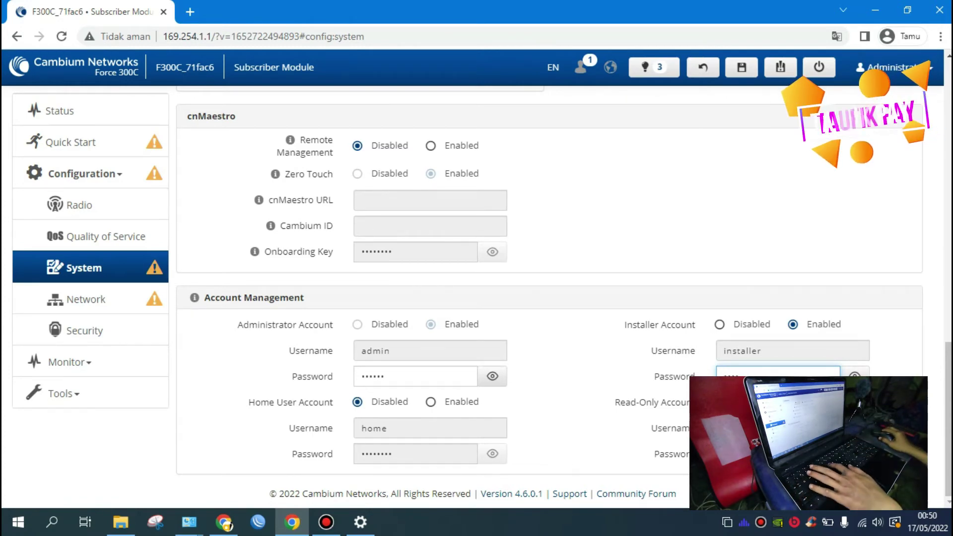
key("BackSpace")
key("BackSpace")
key("BackSpace")
key("BackSpace")
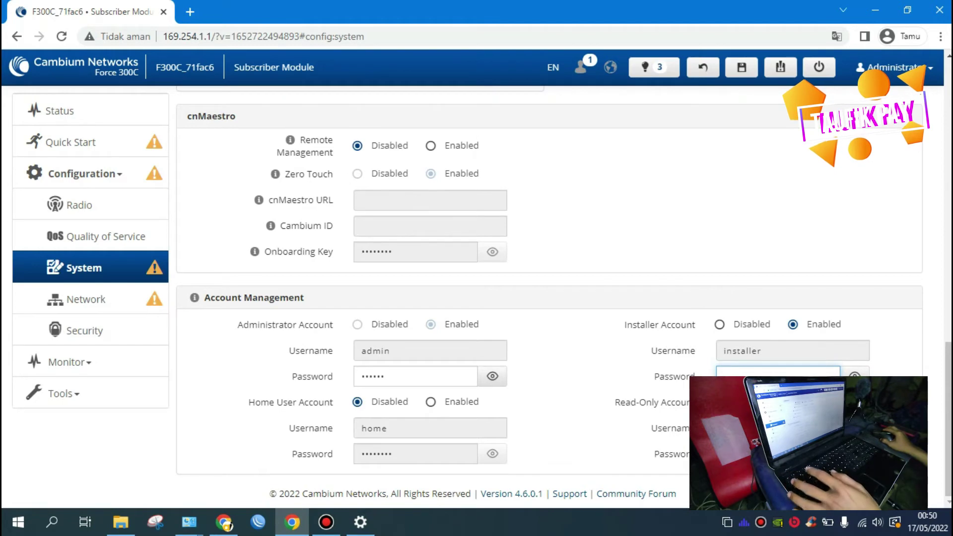
type("1")
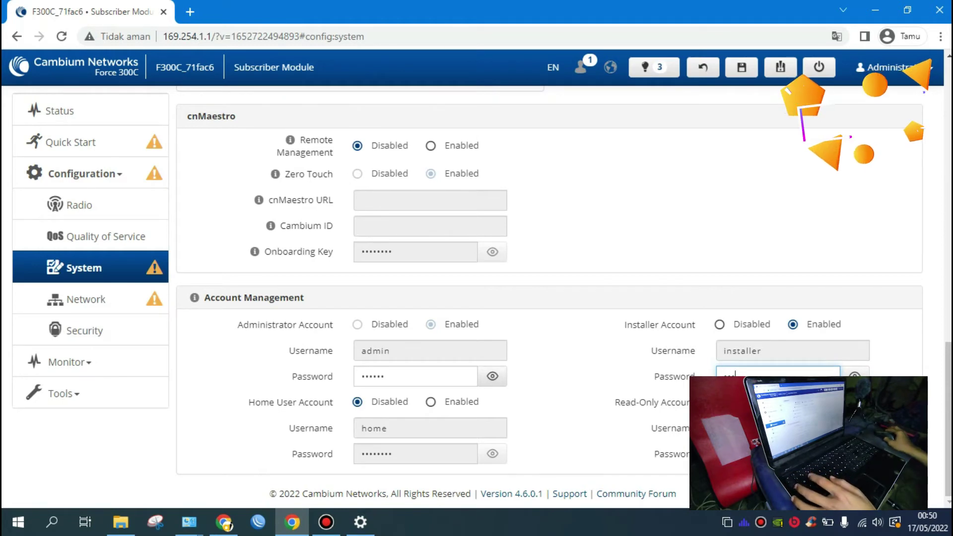
type("234567")
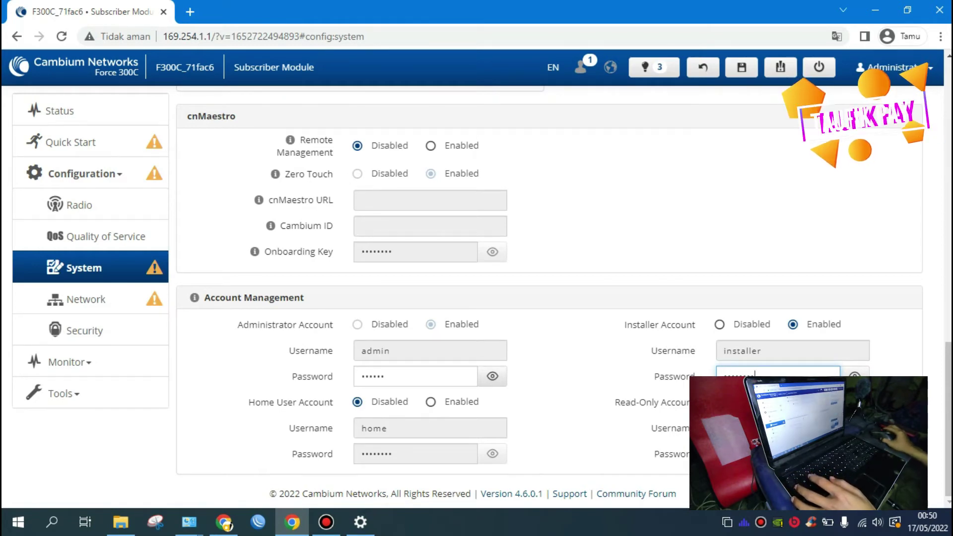
type("8")
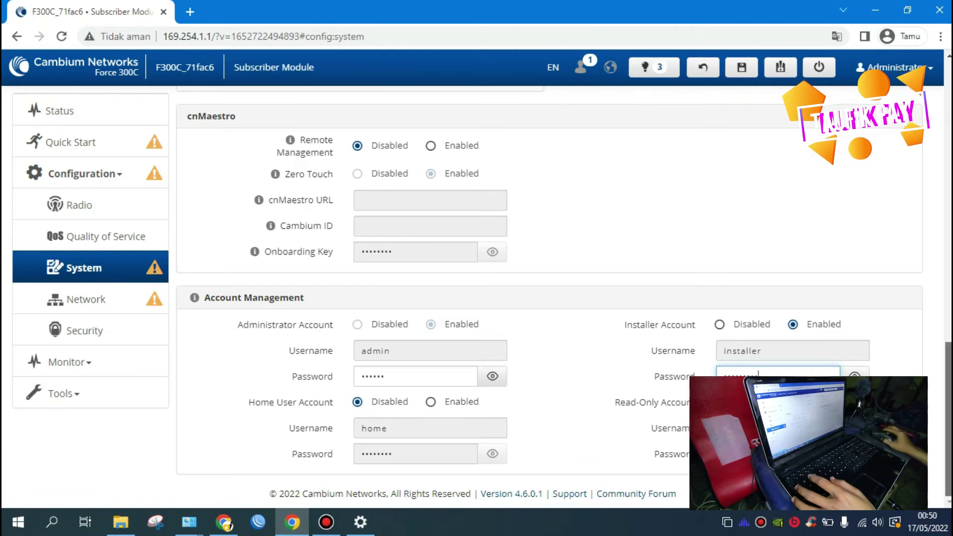
Step: Review the General settings on the Network configuration page, then return to the Status page
scroll(546, 298, "up", 7)
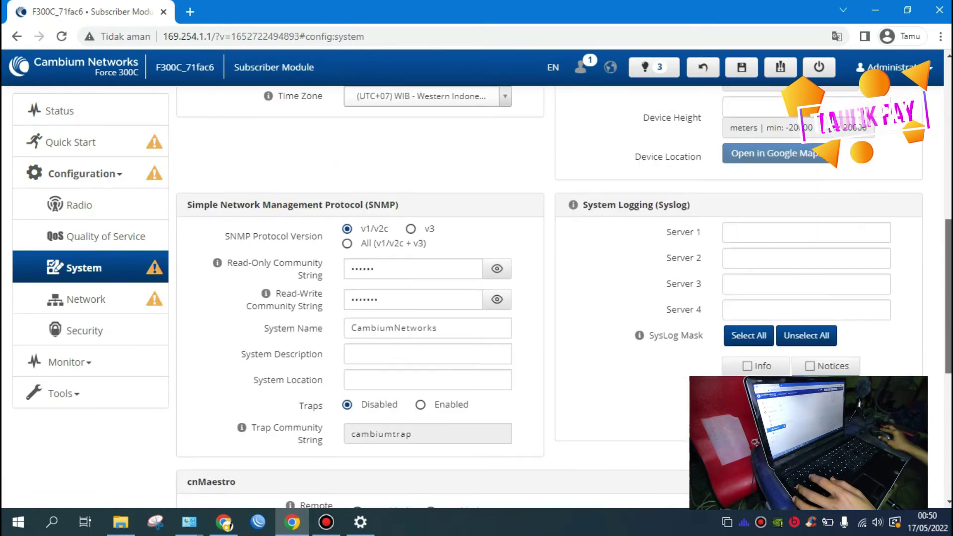
left_click(91, 297)
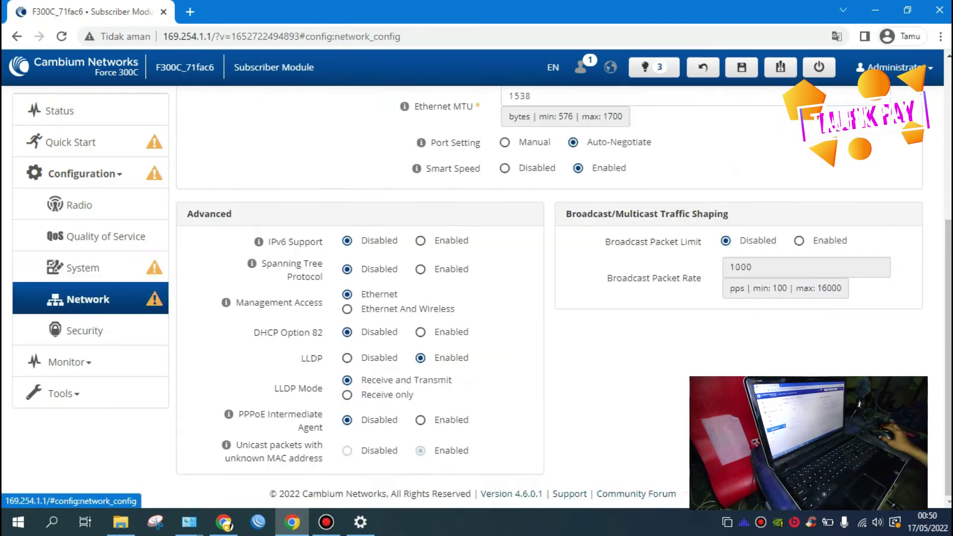
scroll(546, 298, "up", 3)
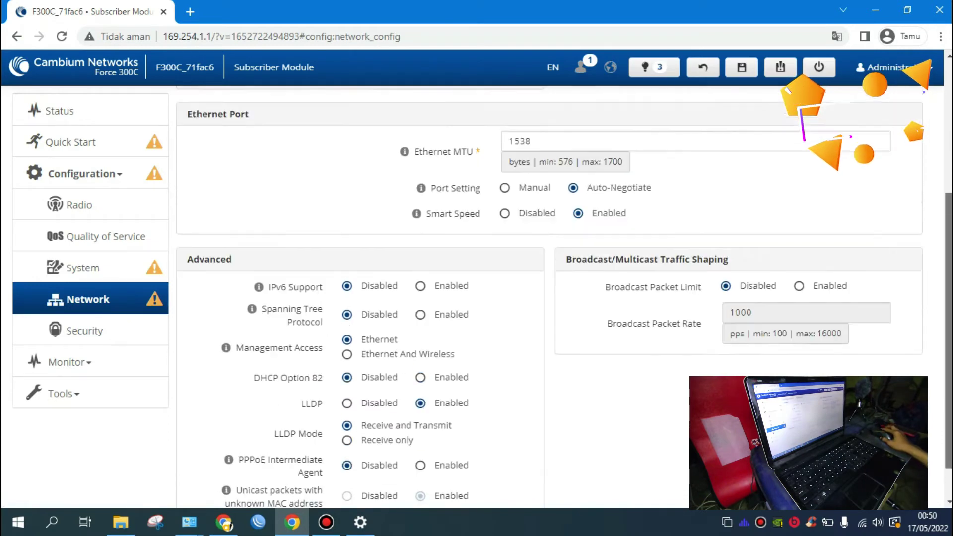
scroll(546, 298, "up", 2)
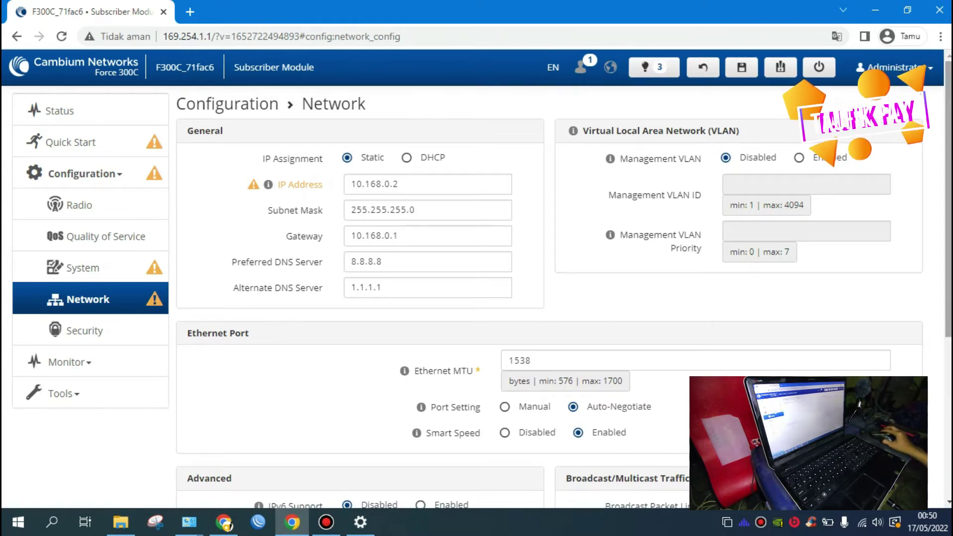
left_click(75, 110)
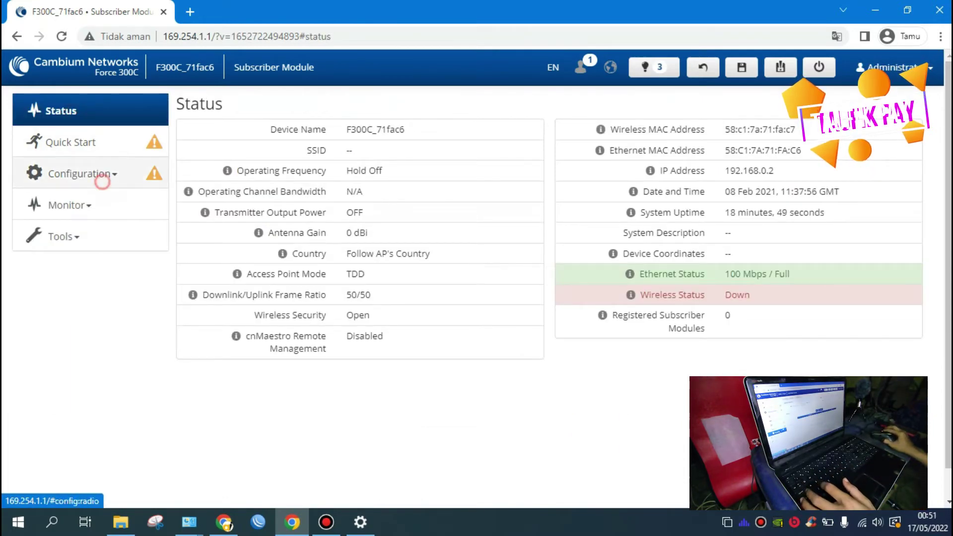
Step: Reveal and re-hide the WPA2 pre-shared key on the Security page
left_click(99, 180)
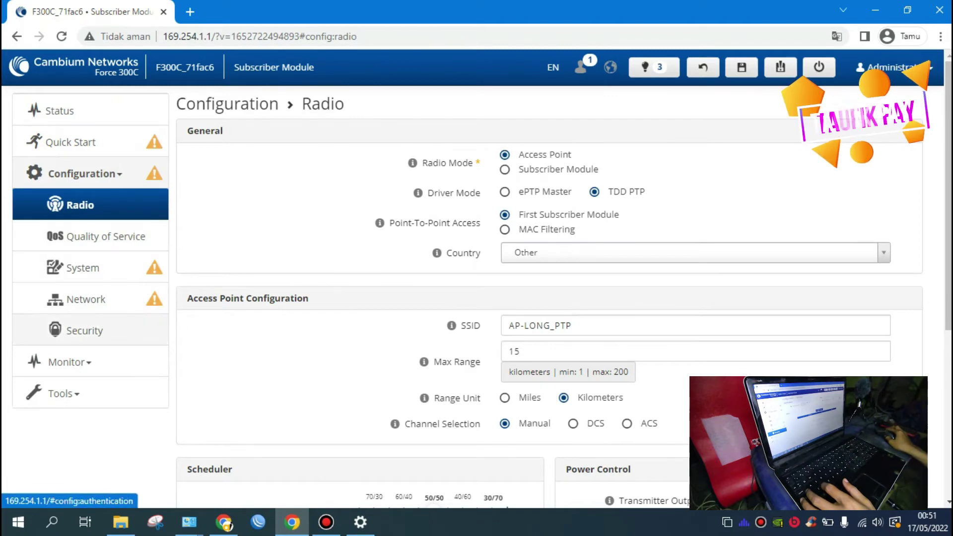
left_click(84, 330)
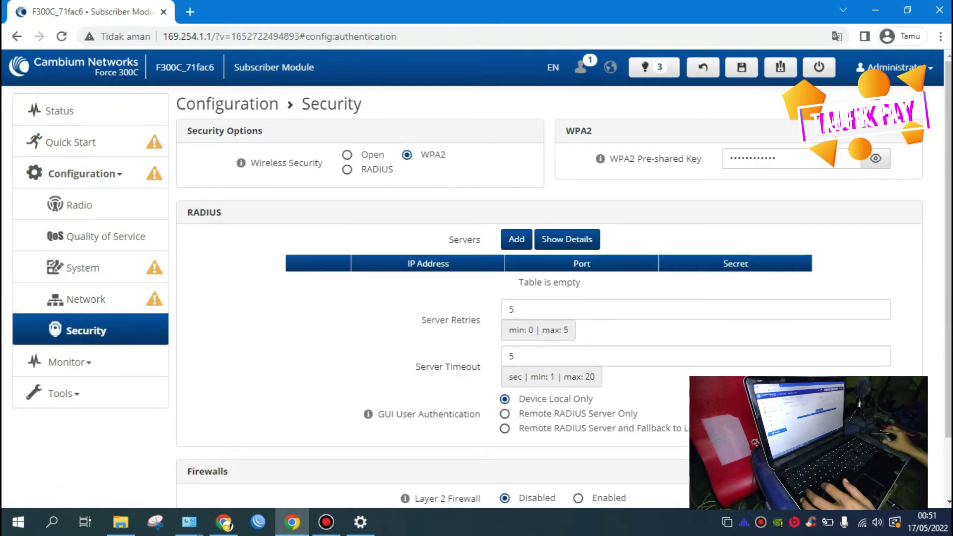
left_click(876, 159)
left_click(875, 158)
left_click_drag(948, 184, 948, 183)
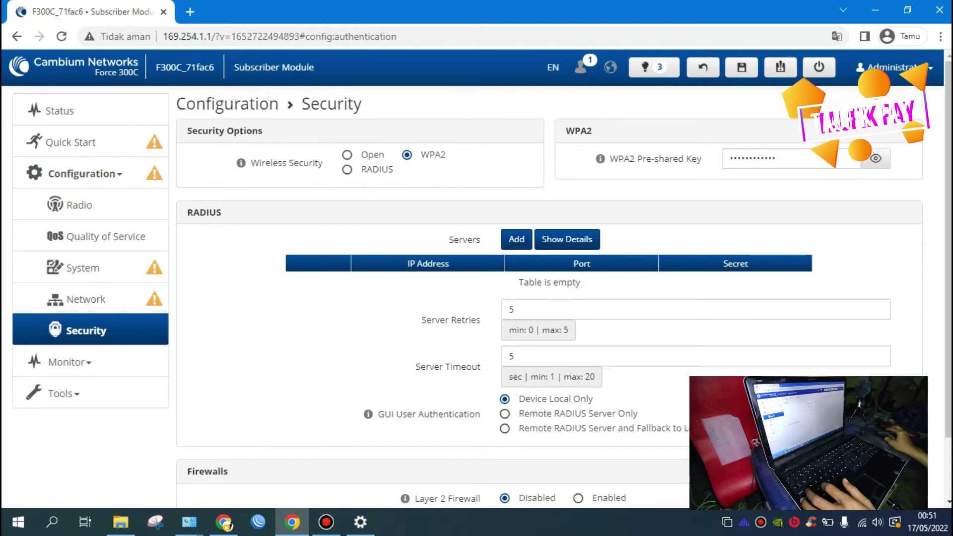
Step: Replace the space in the SSID with a hyphen to make AP-LONG-PTP, then return to Status
left_click(70, 205)
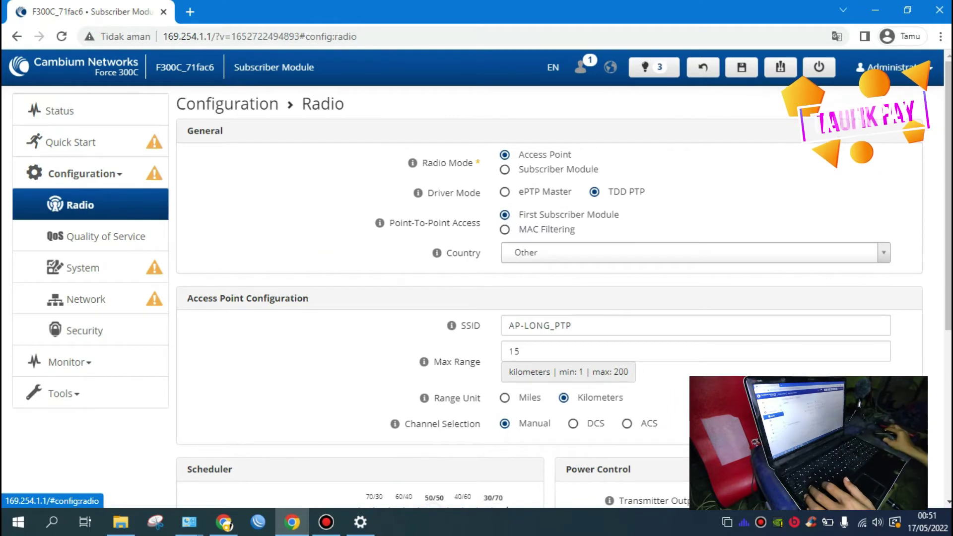
left_click(554, 326)
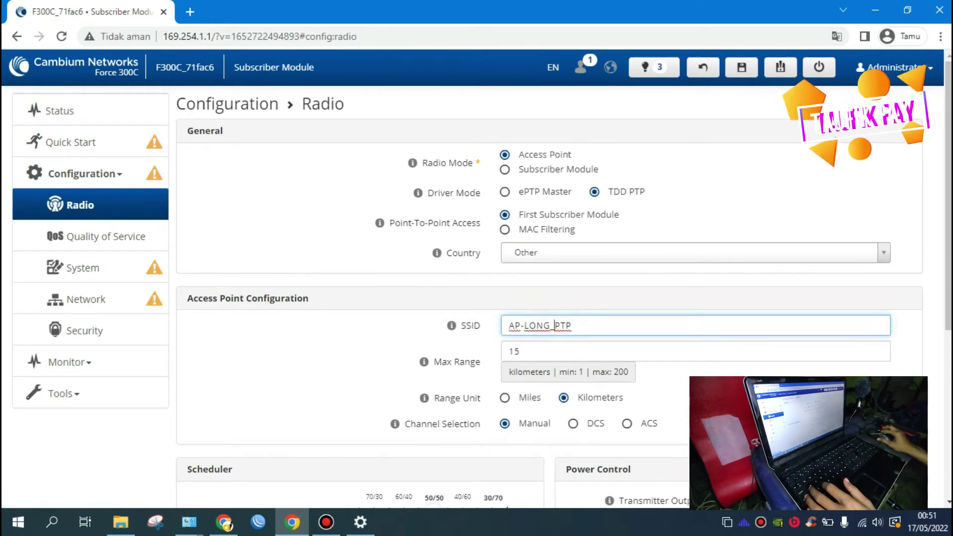
key("BackSpace")
type("-")
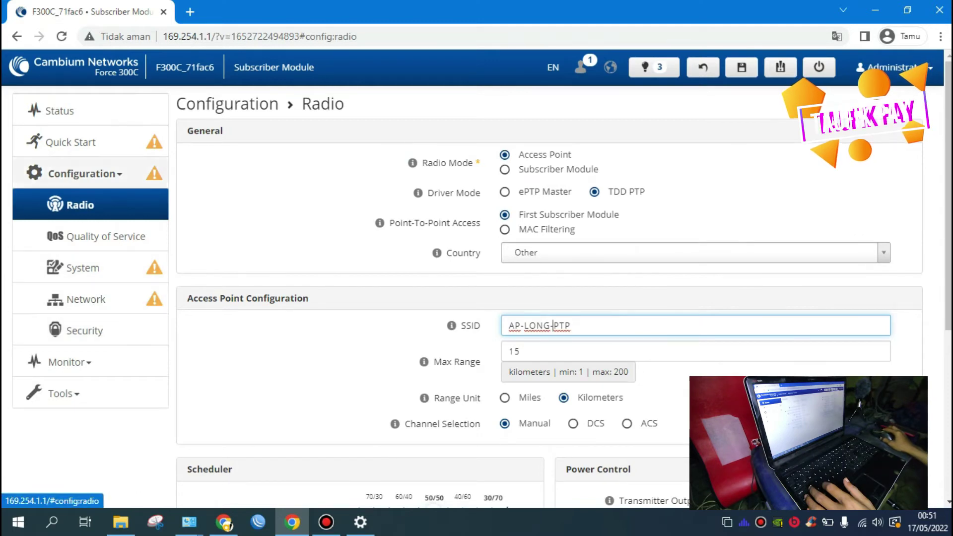
left_click(114, 110)
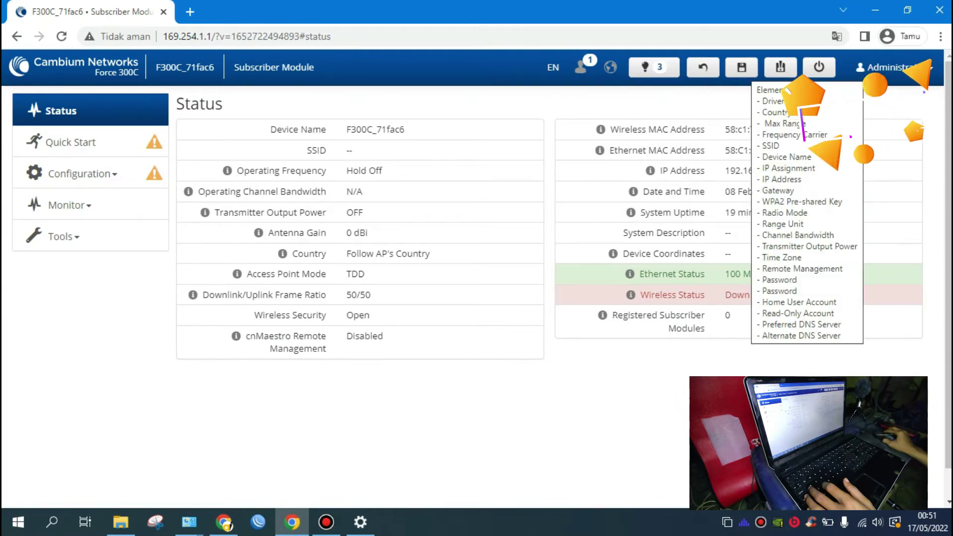
Step: Start saving, close the stray blank tab, and decline cnMaestro onboarding
mouse_move(631, 295)
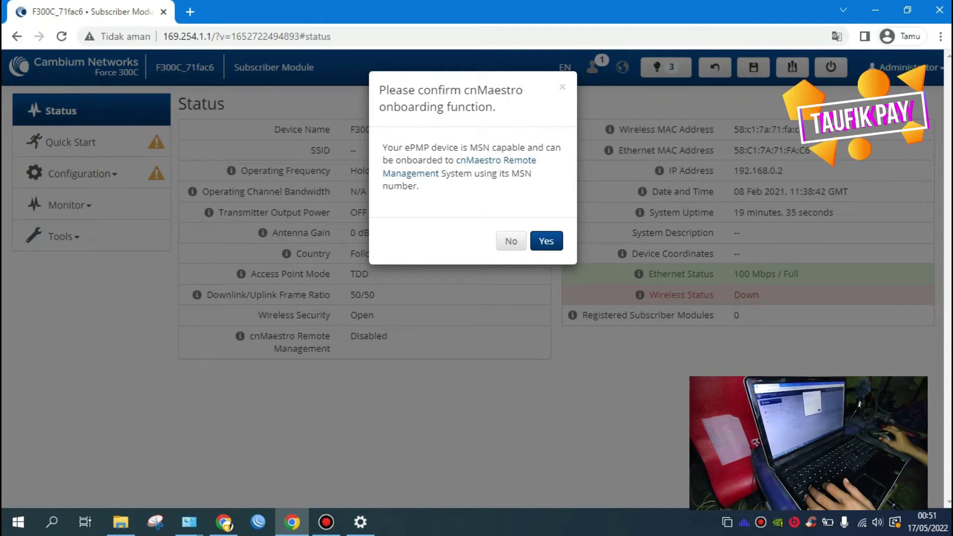
left_click(496, 161)
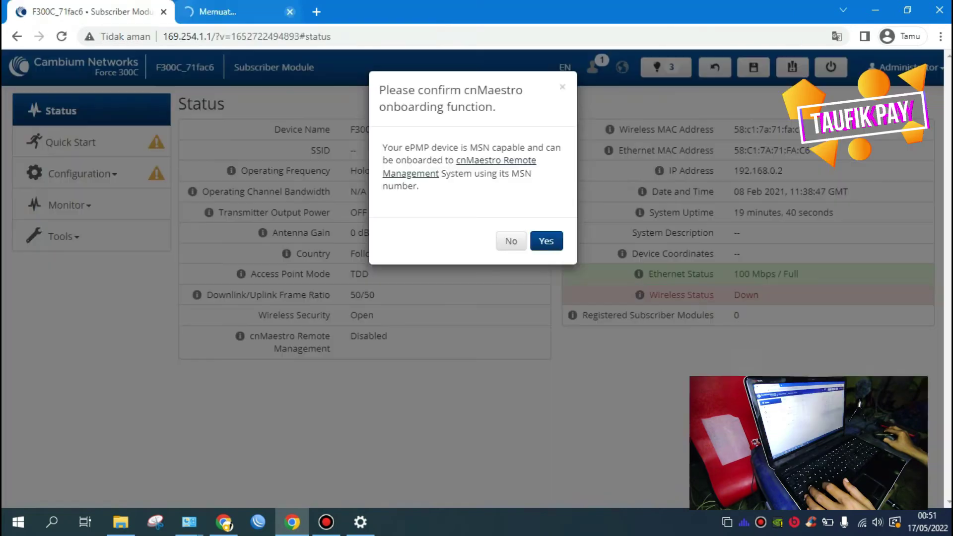
left_click(331, 11)
left_click(507, 238)
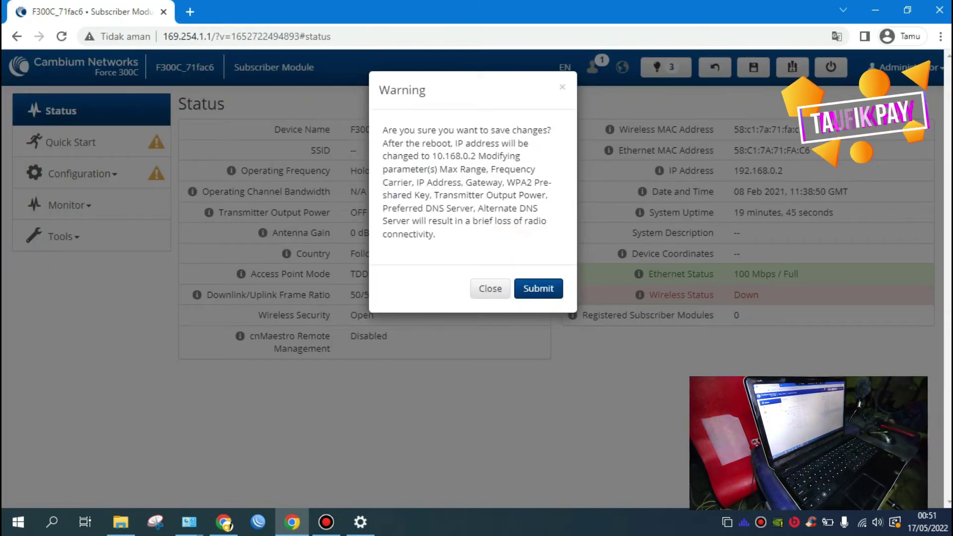
Step: Submit the save warning, then review and close the device notifications once changes apply
left_click(550, 289)
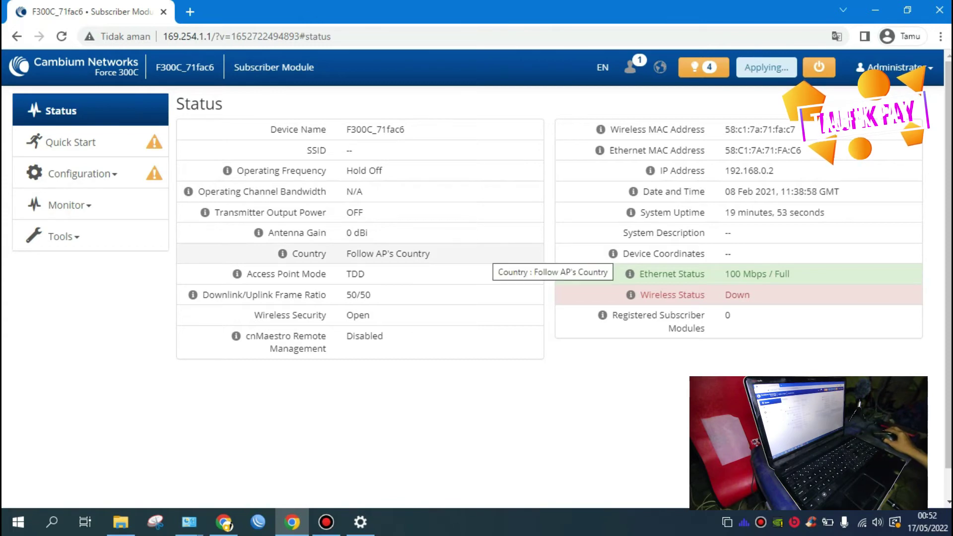
mouse_move(602, 315)
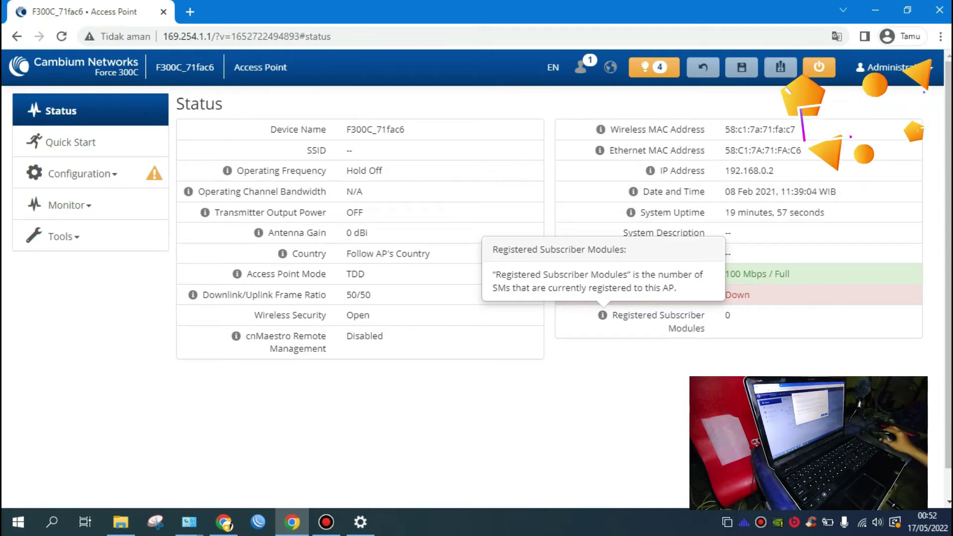
left_click(653, 67)
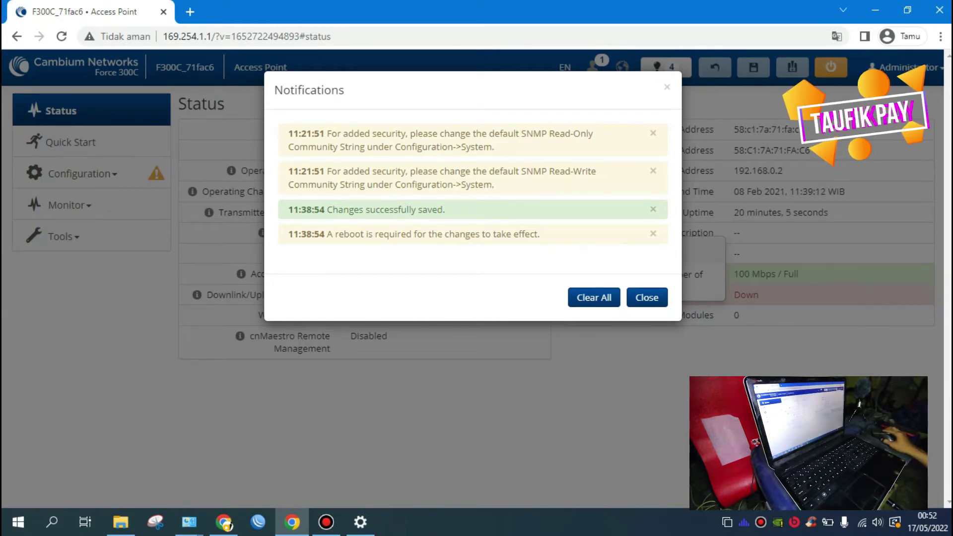
left_click(647, 297)
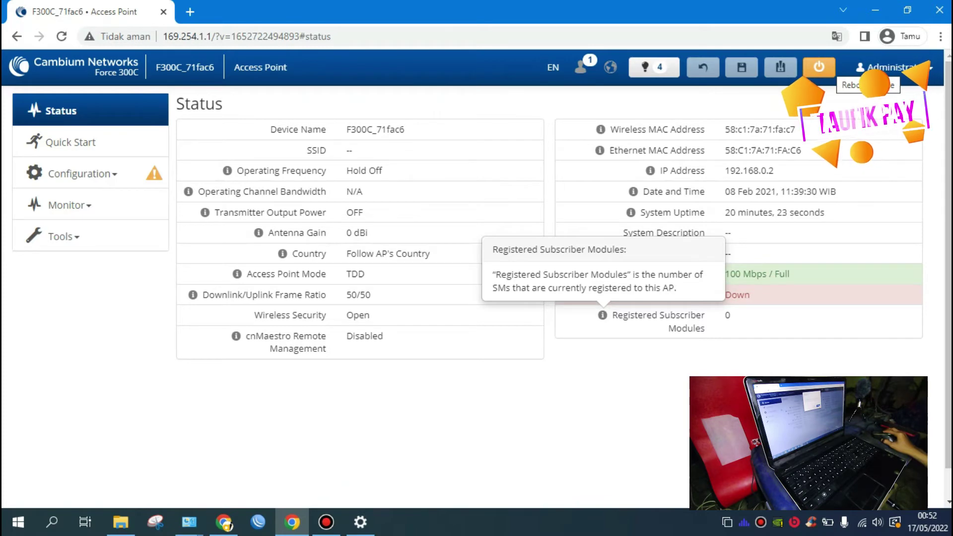
Step: Reboot the Force 300C and open the Windows network adapter list while it restarts
left_click(819, 67)
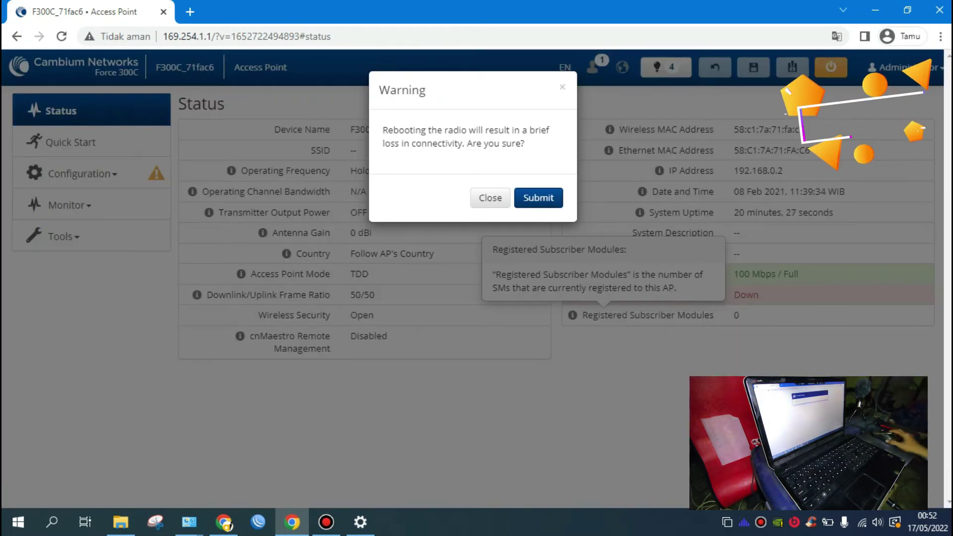
left_click(539, 197)
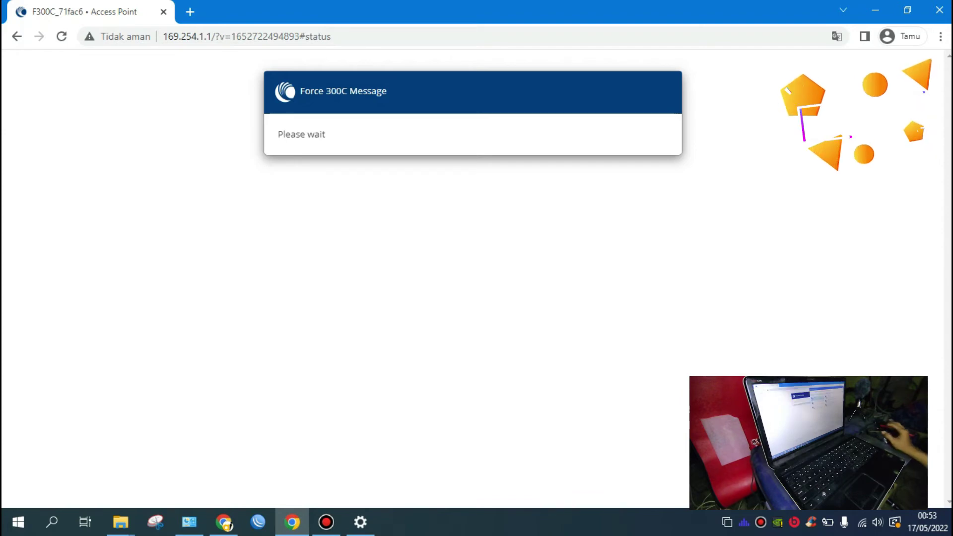
left_click(361, 522)
left_click(320, 365)
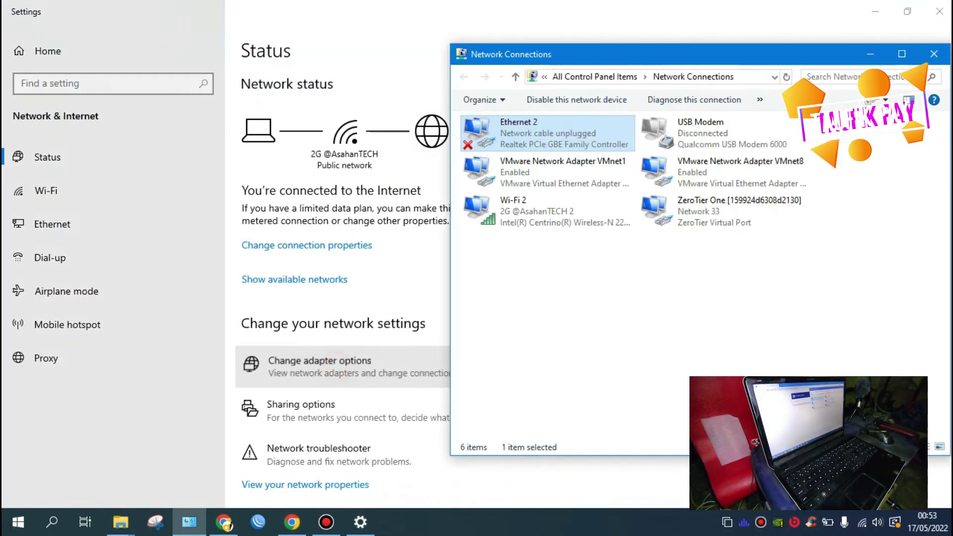
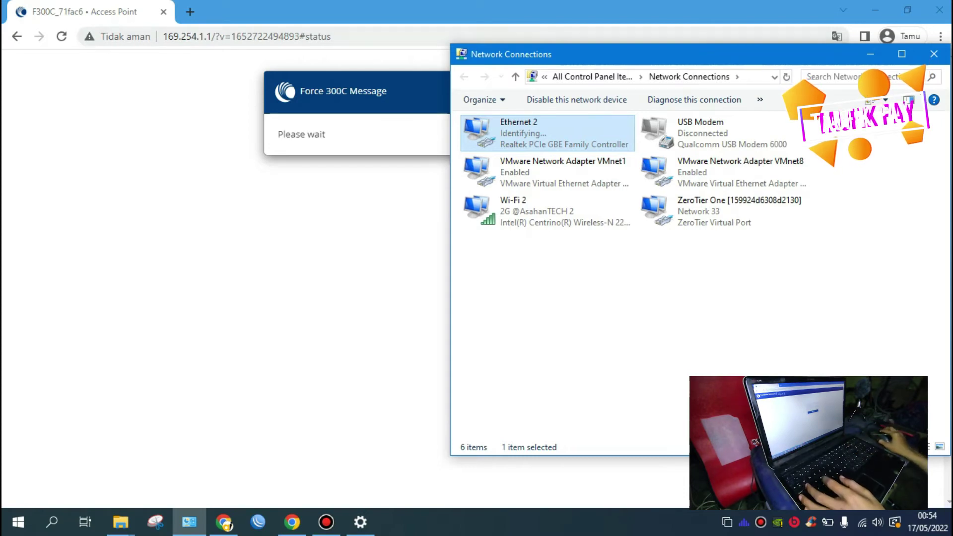
Step: Trim the page address to 169.254.1.1 to reload the radio's login page
left_click_drag(212, 37, 334, 36)
key("BackSpace")
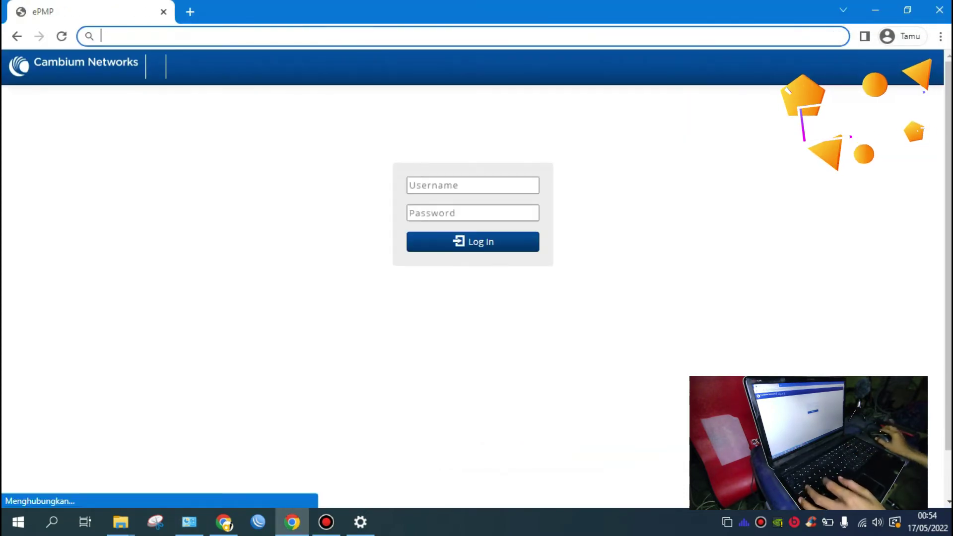
left_click(221, 166)
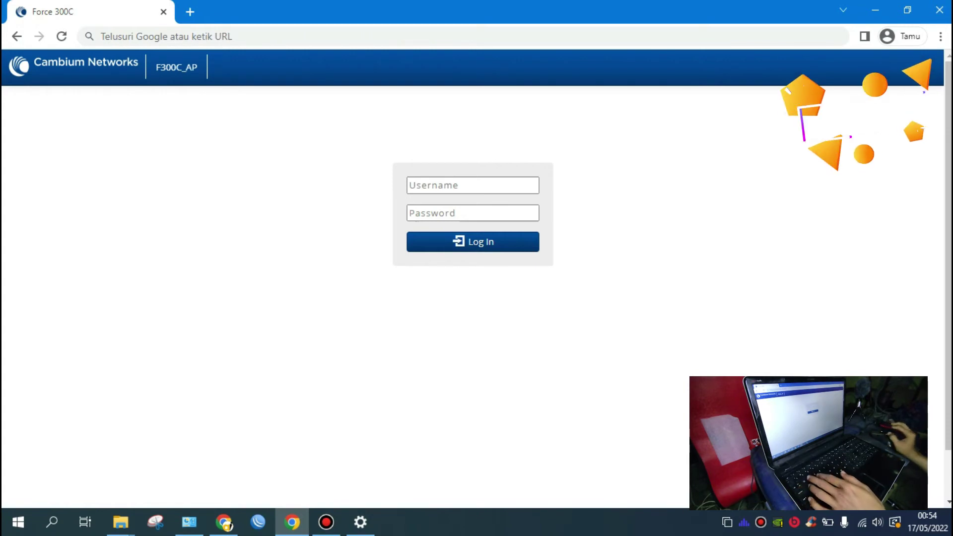
Step: Sign in with username admin and the administrator password
left_click(455, 186)
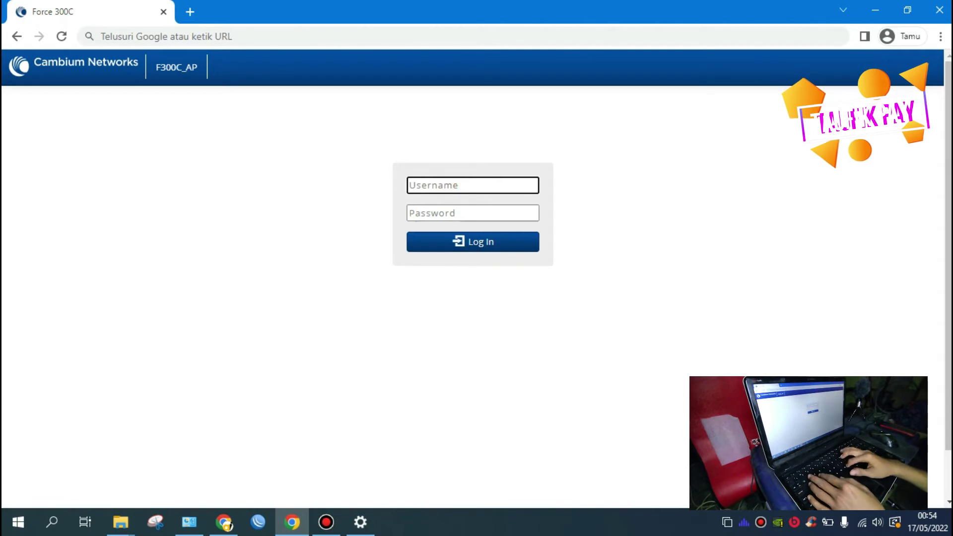
left_click(296, 162)
left_click(483, 185)
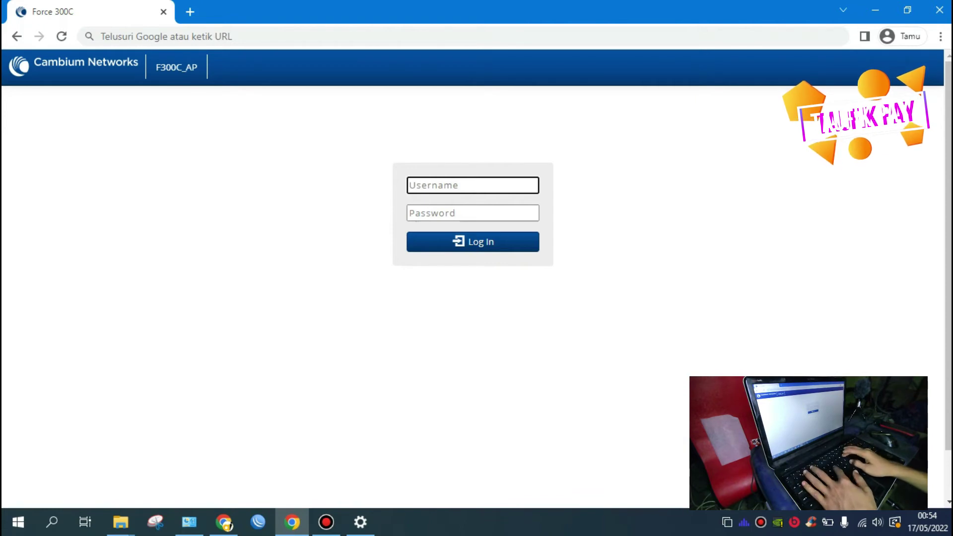
type("admin")
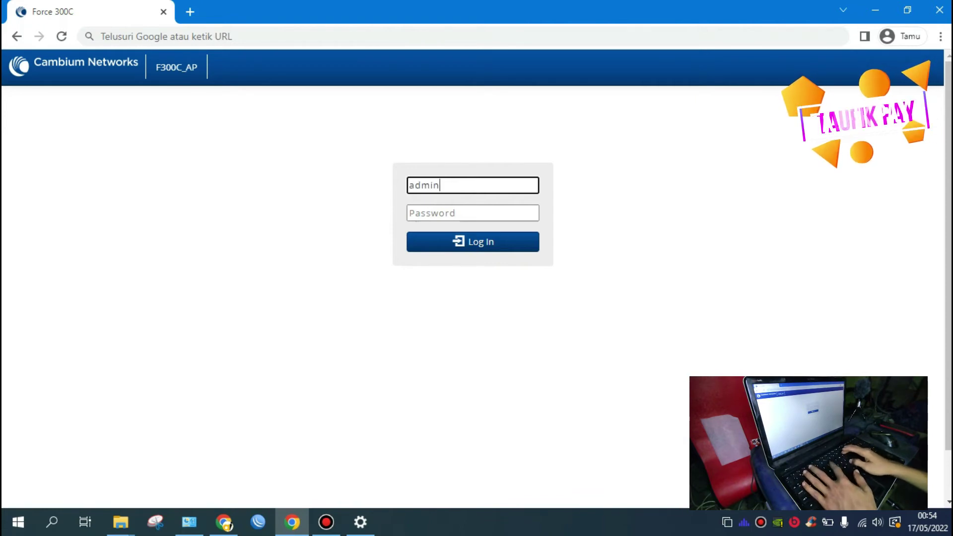
key("Tab")
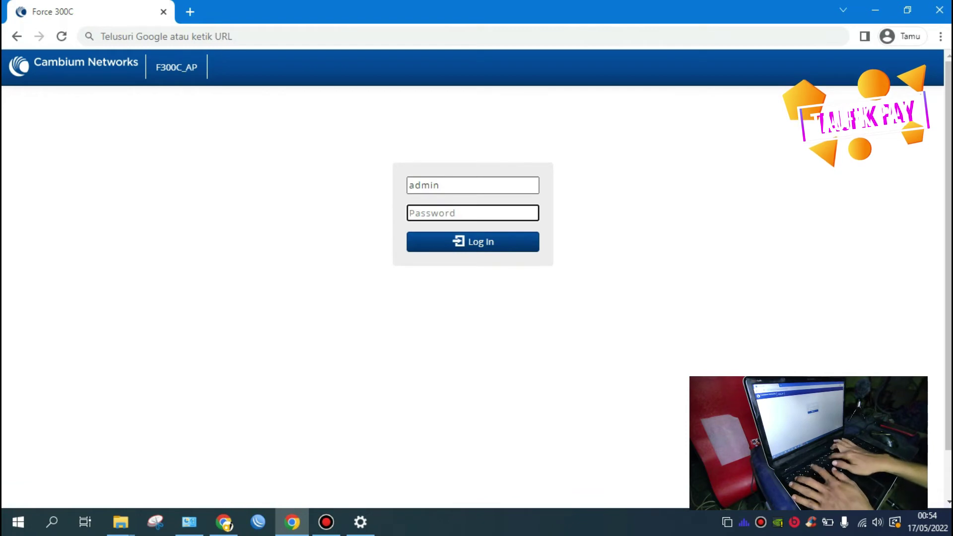
type("a")
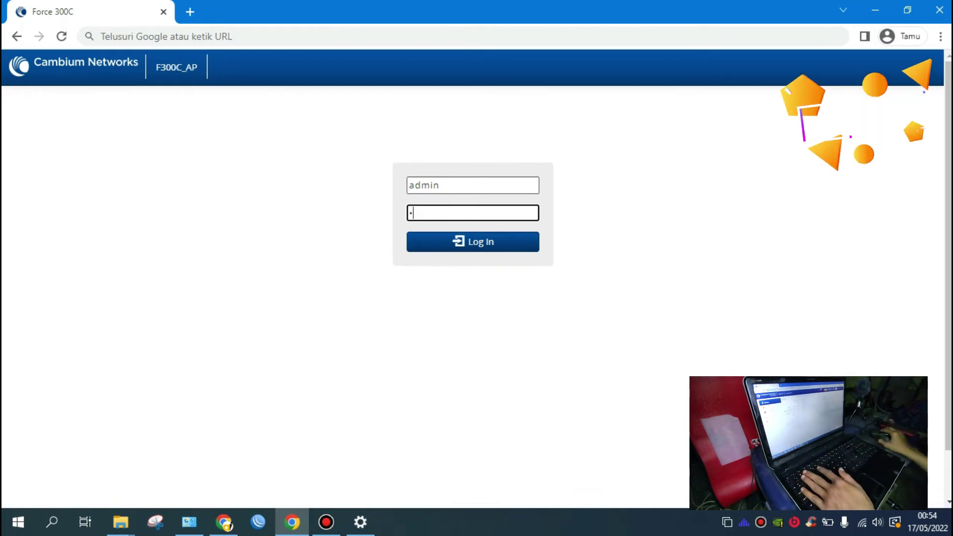
type("d")
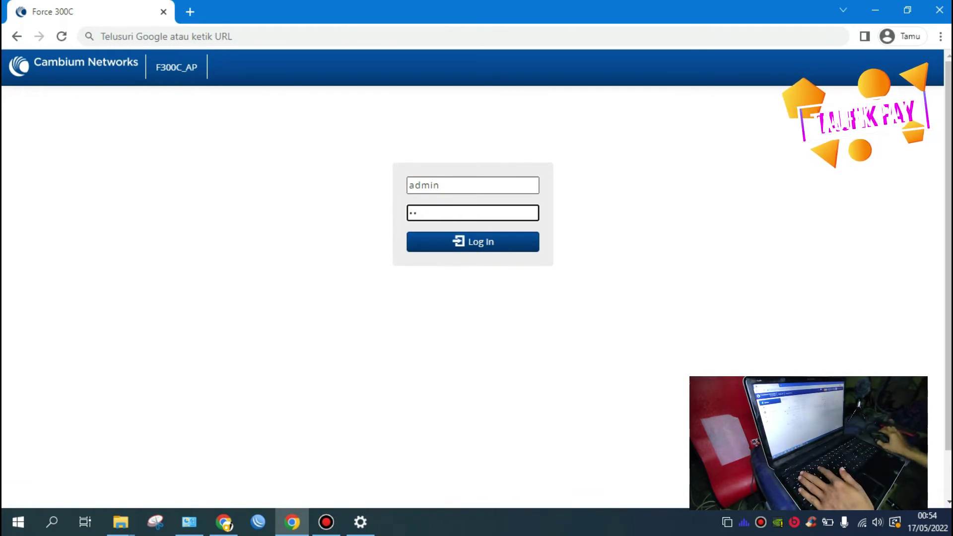
type("min")
key("Return")
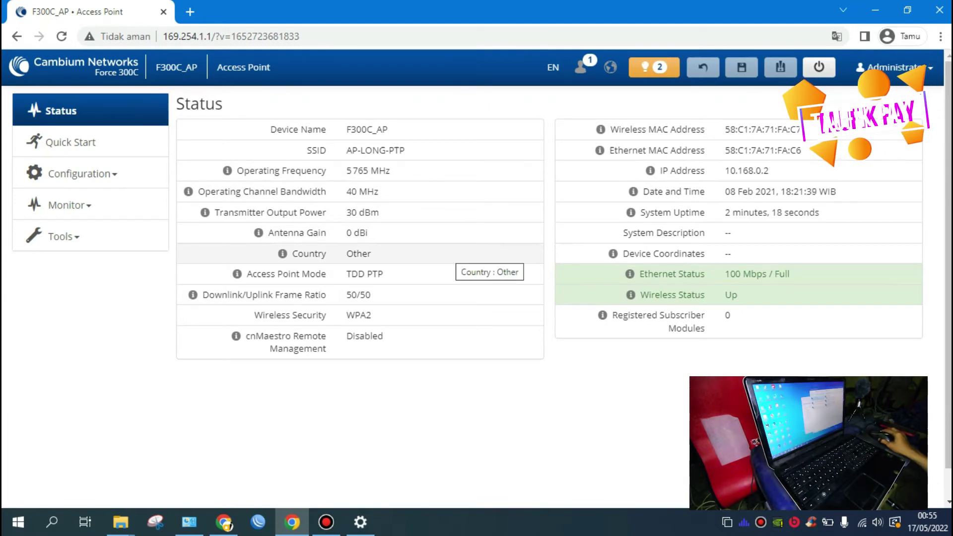
Step: Wait for the F300C_AP Status page showing TDD PTP on 5765 MHz, wireless Up
mouse_move(292, 522)
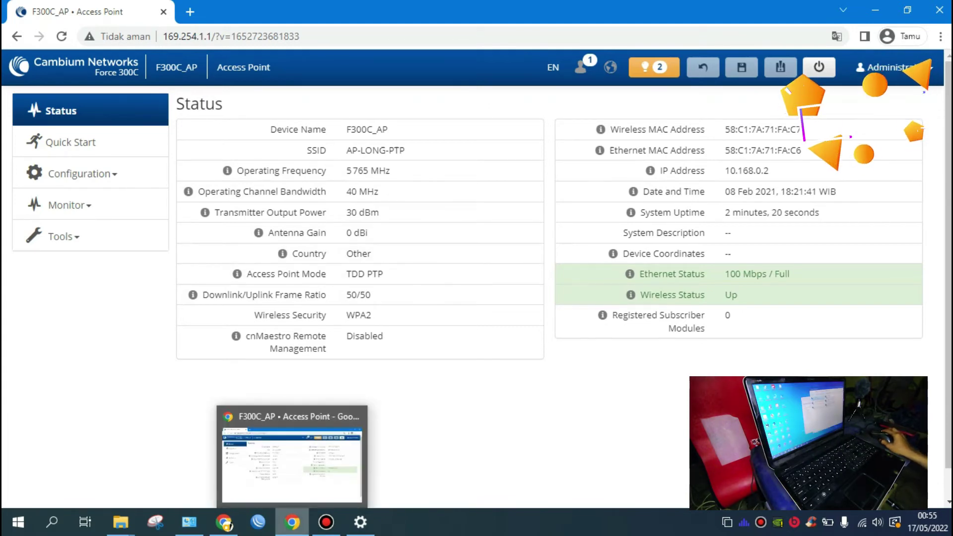
left_click(292, 522)
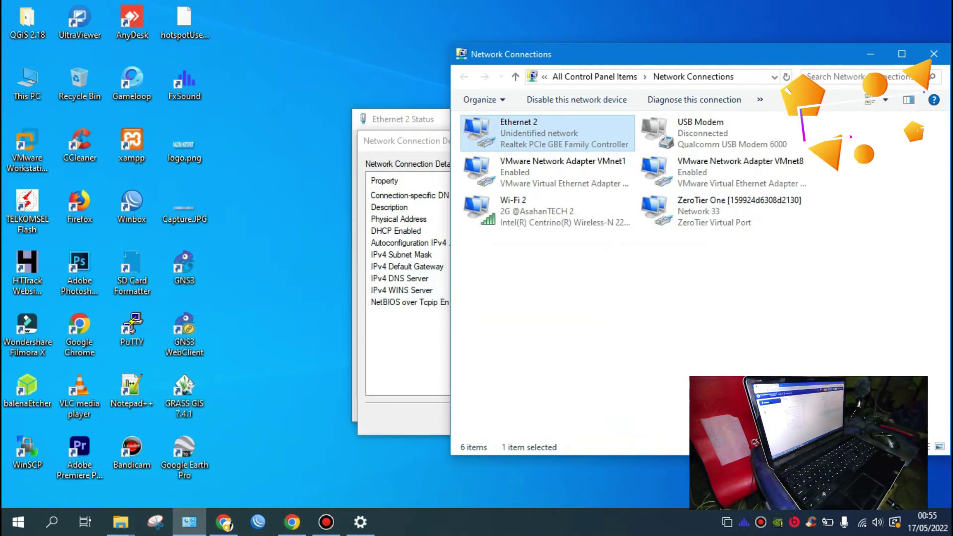
left_click(292, 522)
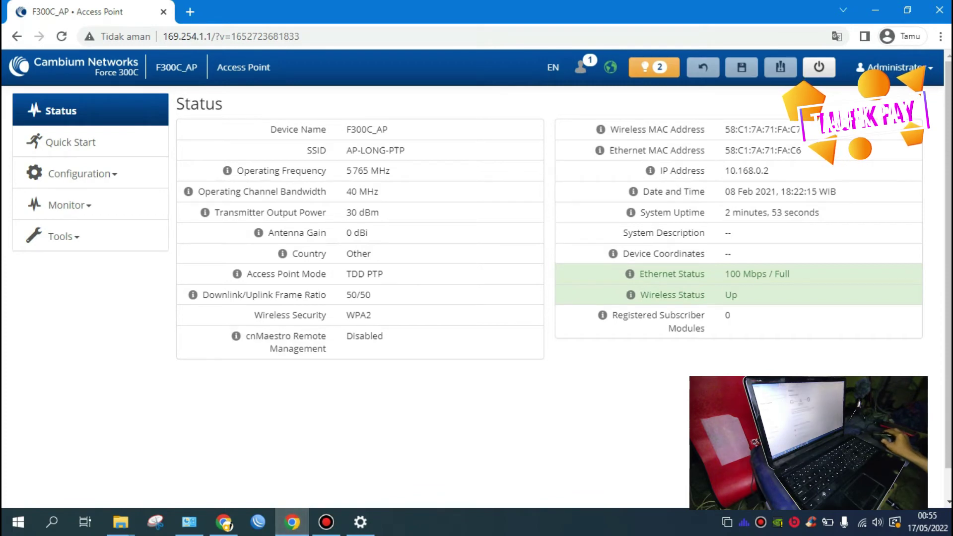
Step: Add a blank browser tab, check Windows network status and Network Connections, then return to Chrome
left_click(189, 12)
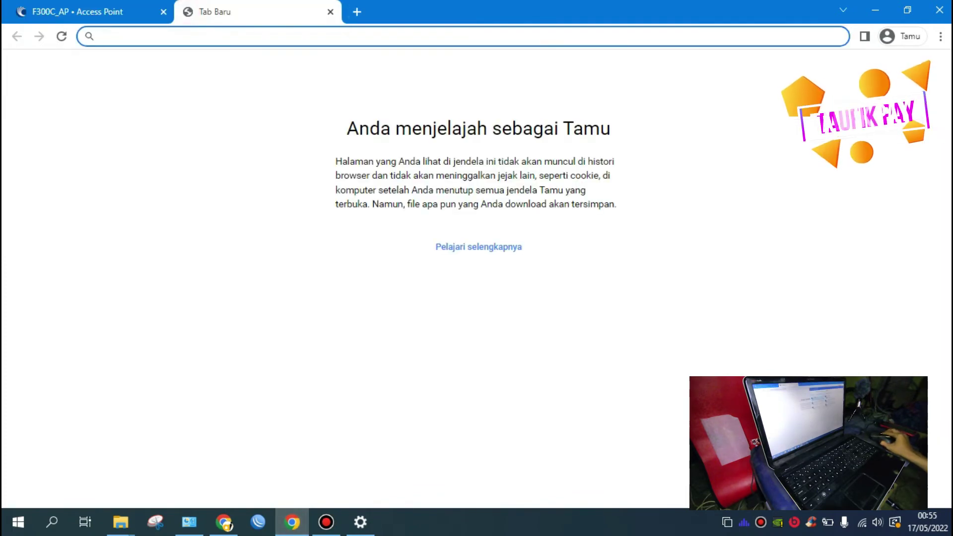
left_click(360, 521)
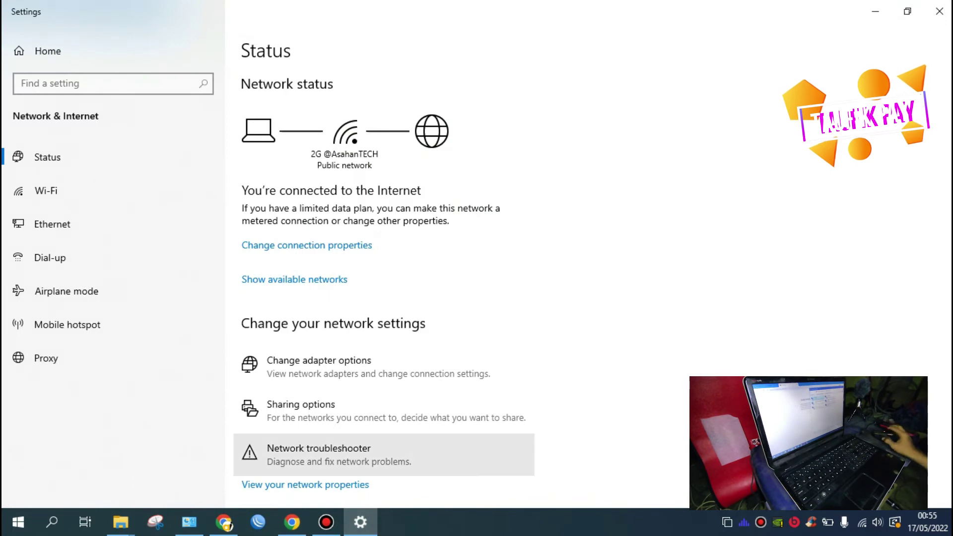
left_click(360, 522)
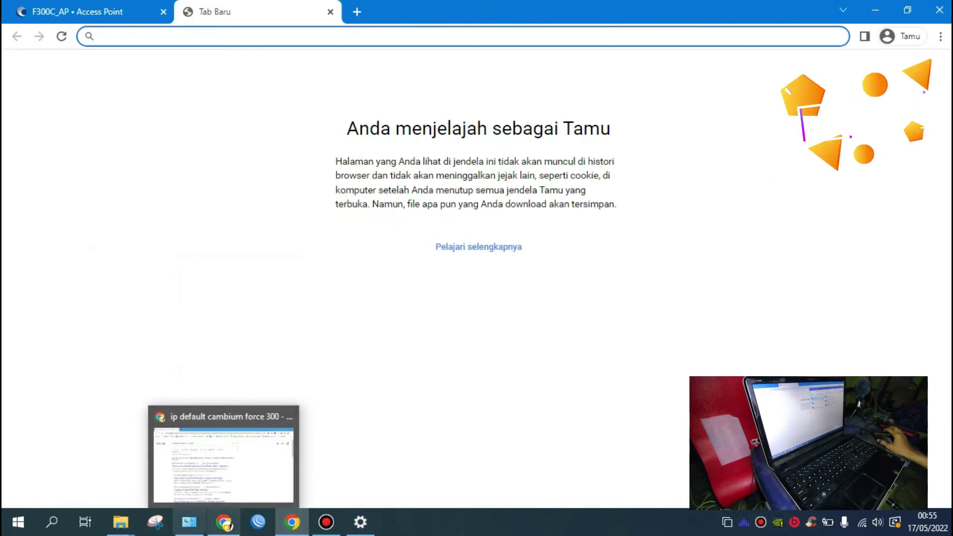
left_click(189, 522)
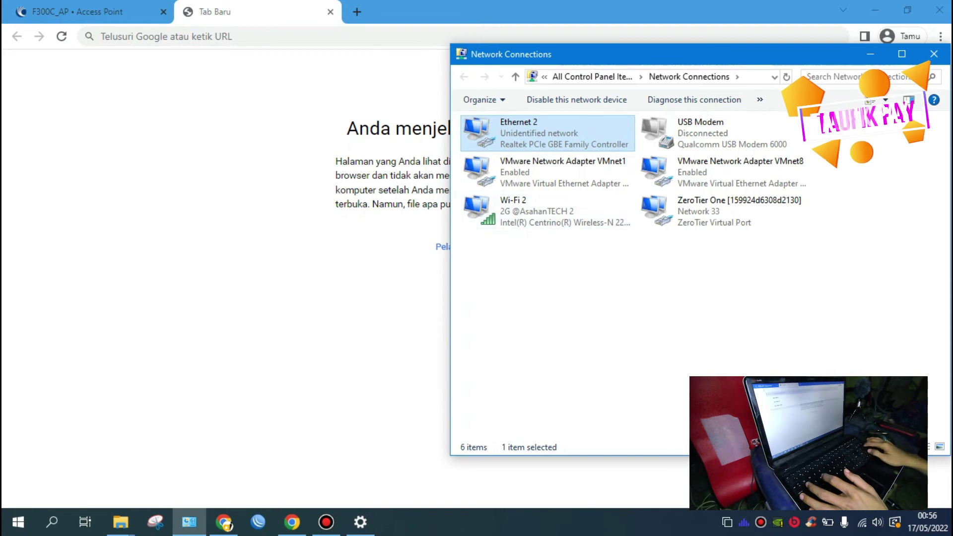
key("alt+Tab")
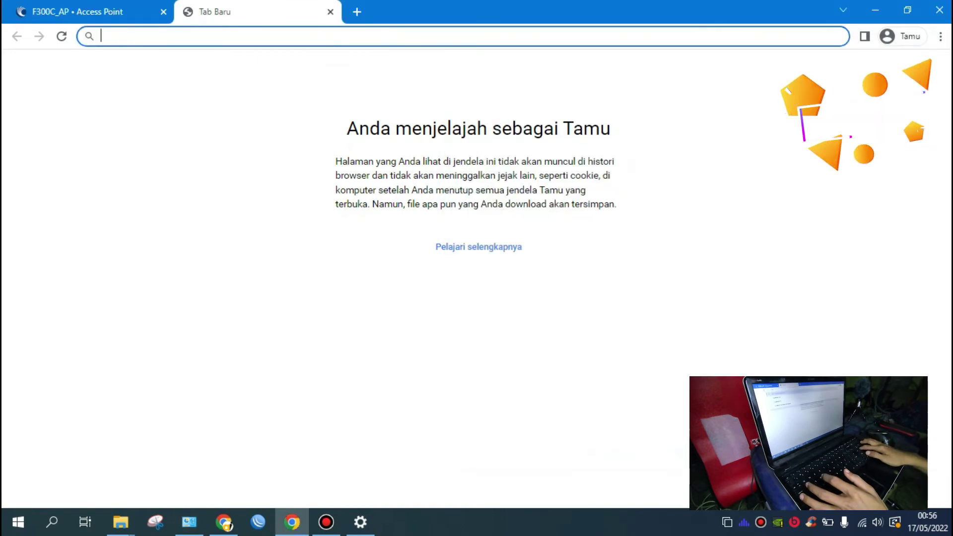
Step: Compare the open radio tabs and close the extra blank tab
type("16")
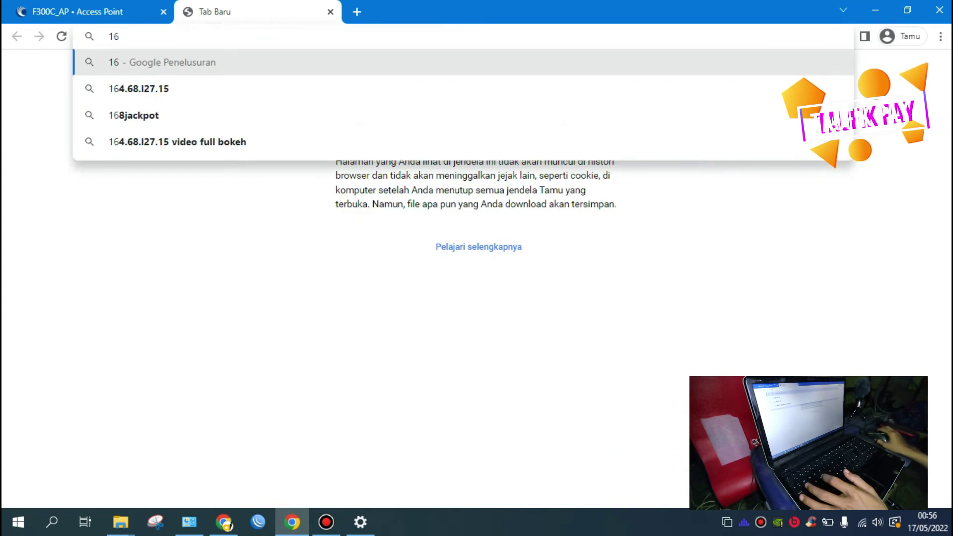
type("4")
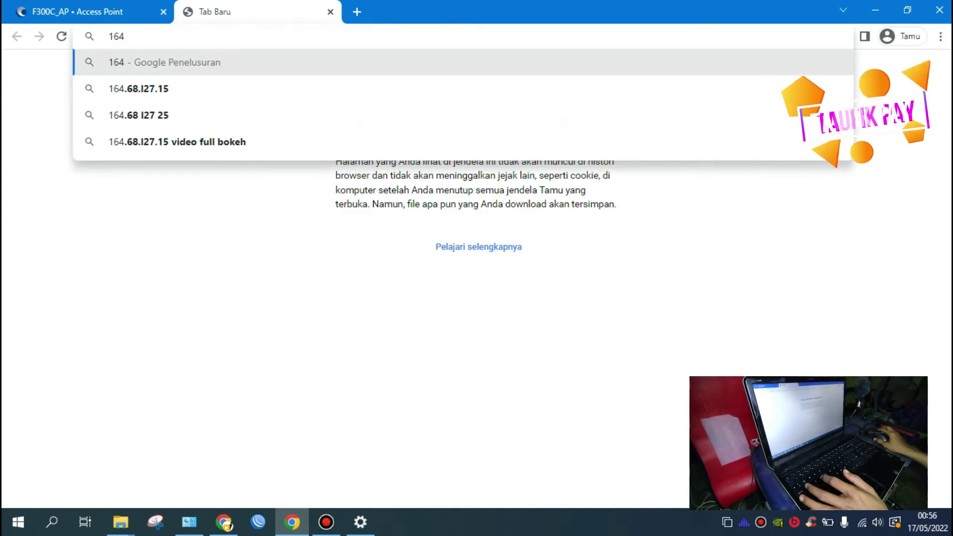
left_click(124, 2)
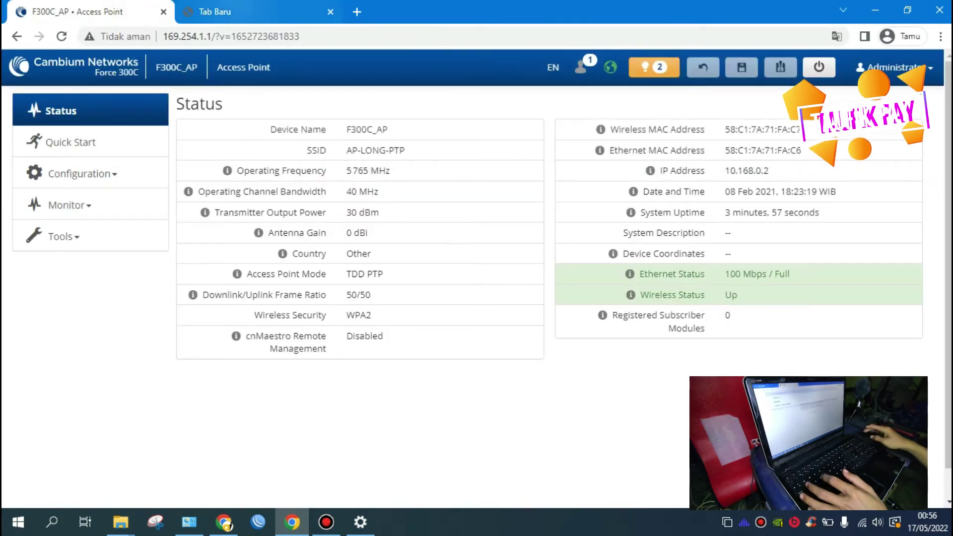
left_click(235, 2)
left_click(117, 4)
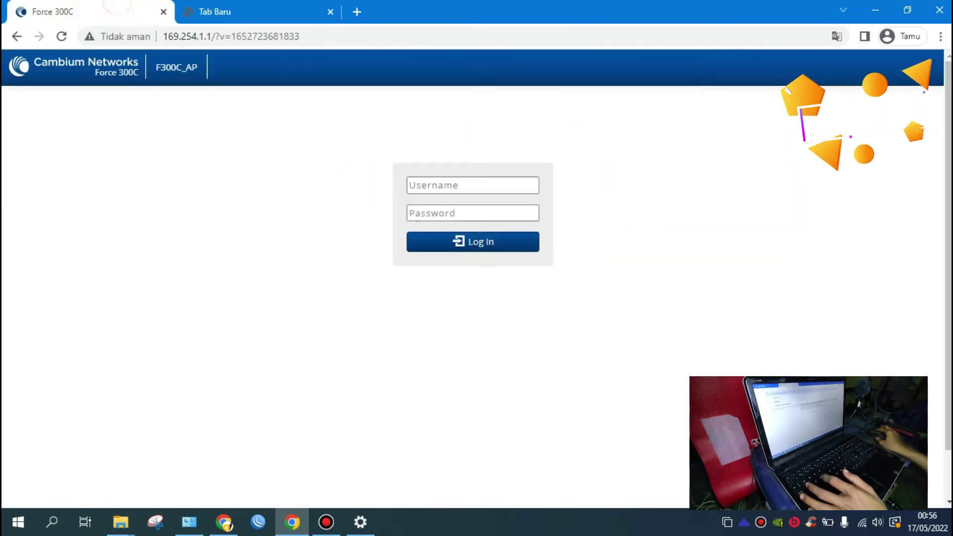
left_click(219, 4)
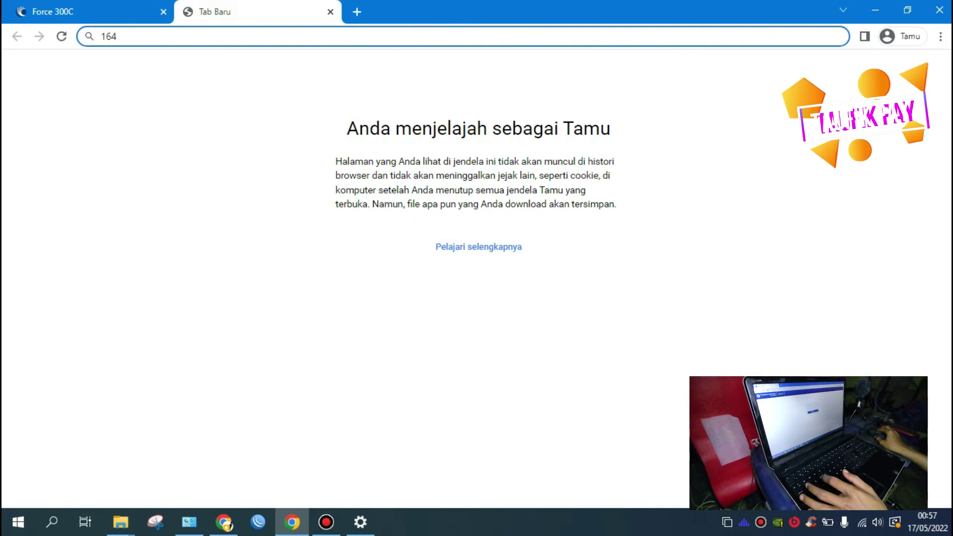
key("BackSpace")
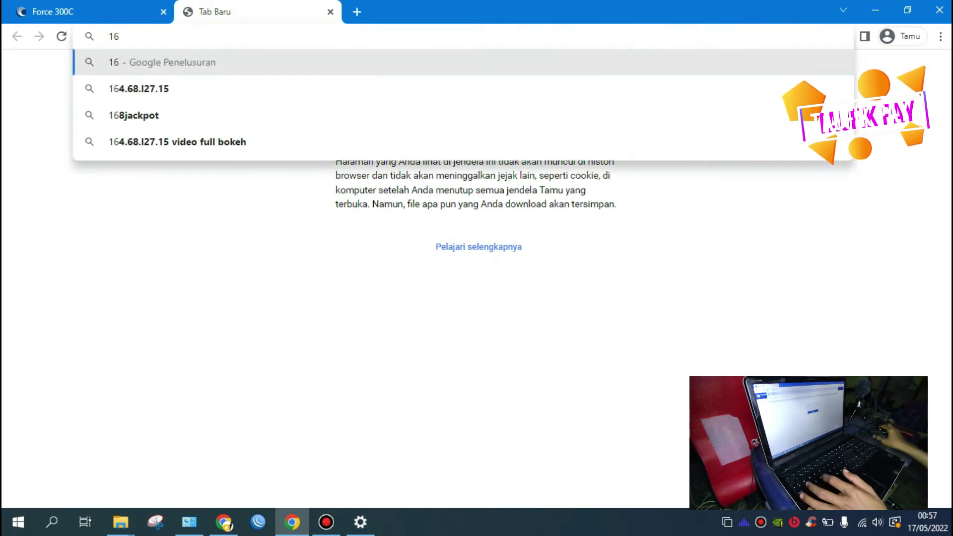
left_click(330, 11)
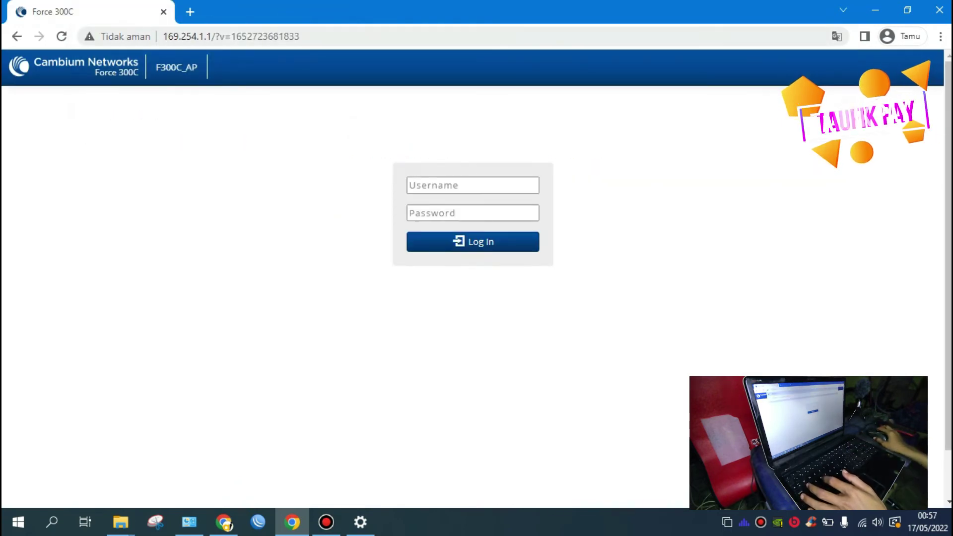
Step: Strip the address tail and reload the login page at plain 169.254.1.1
left_click_drag(212, 36, 302, 36)
key("BackSpace")
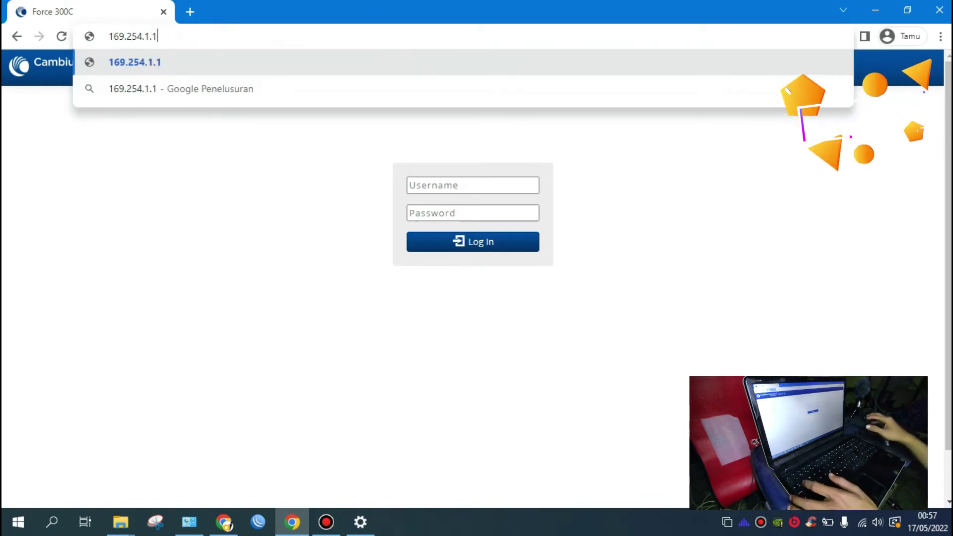
key("Return")
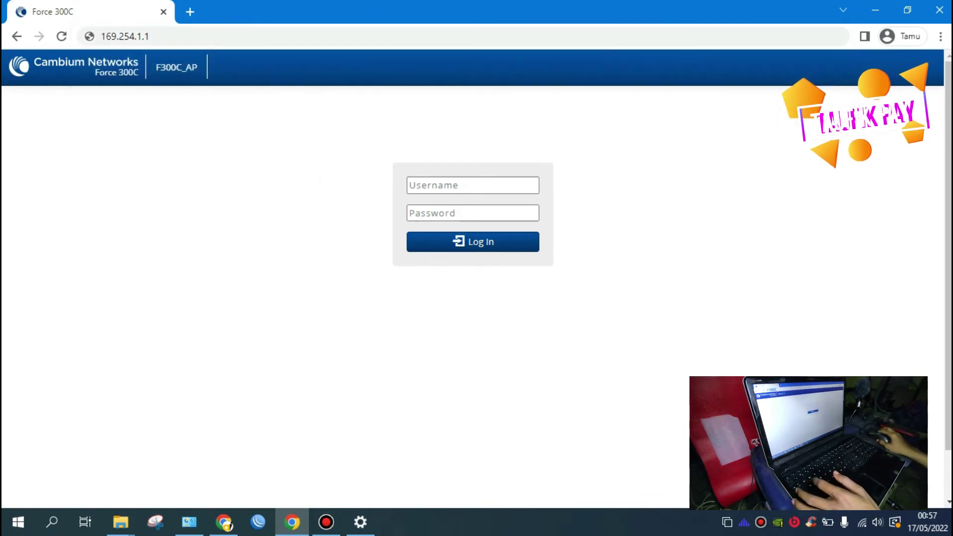
left_click(223, 36)
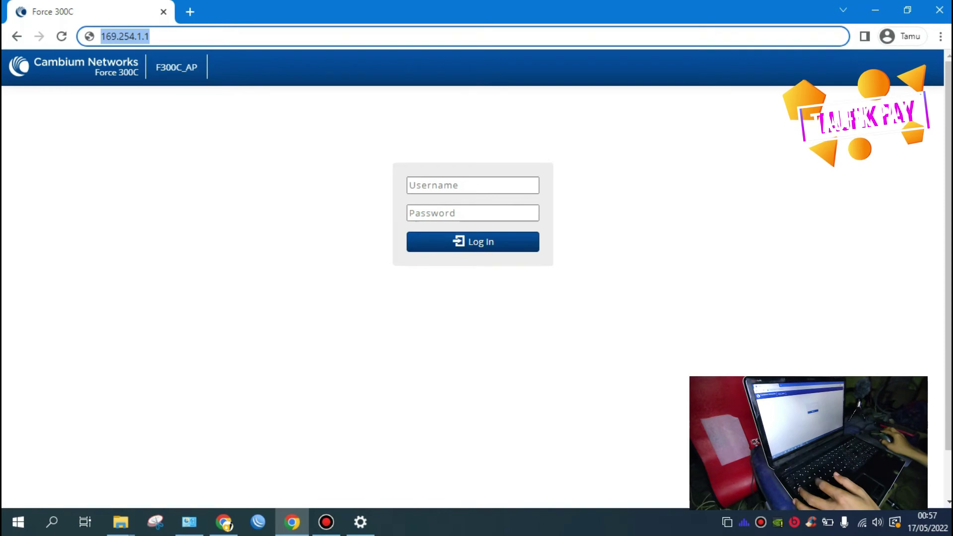
key("Return")
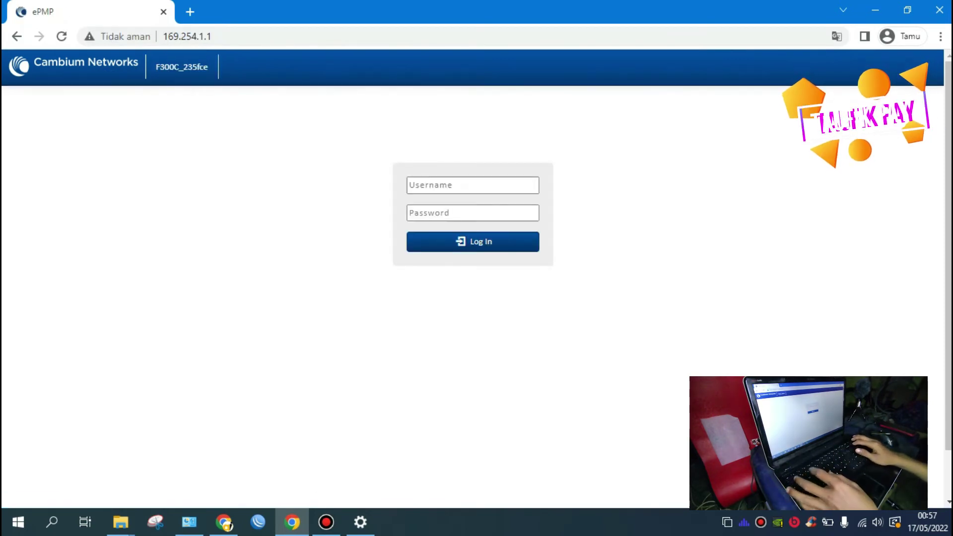
Step: Log in to F300C_235fce with username admin and the administrator password
left_click(473, 185)
type("admi")
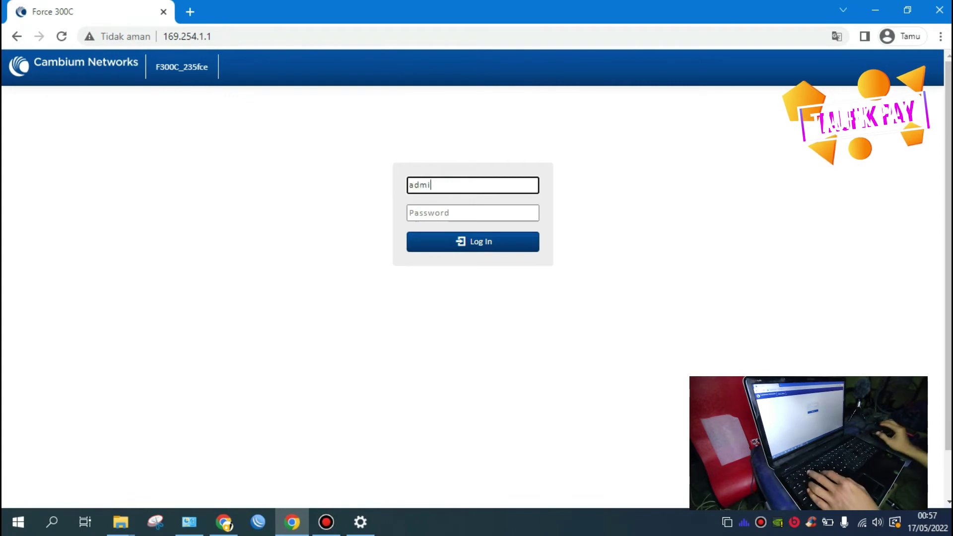
type("n")
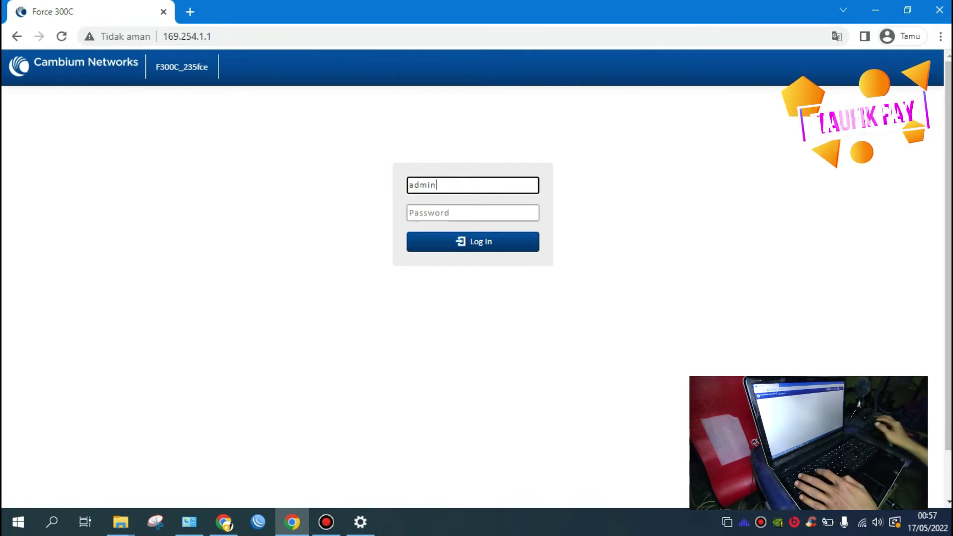
key("Tab")
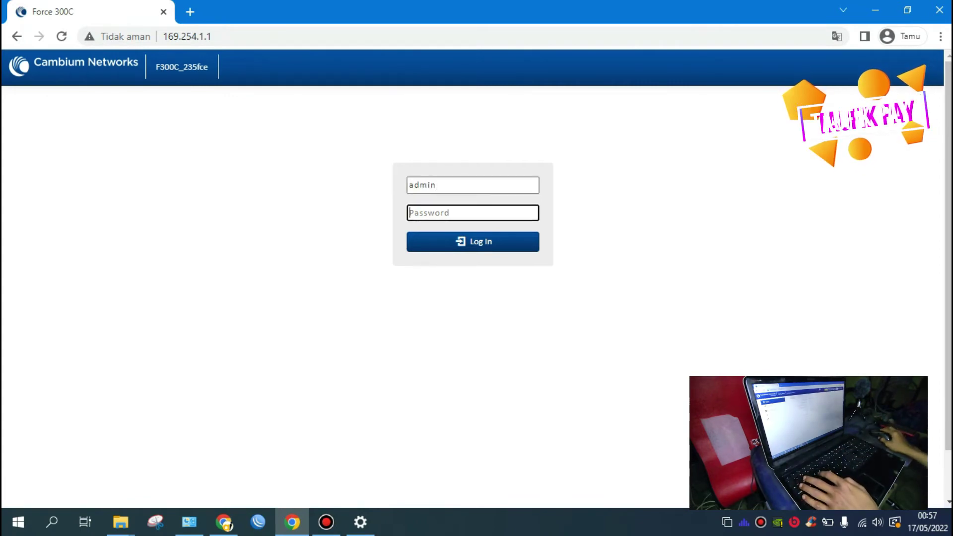
type("admin")
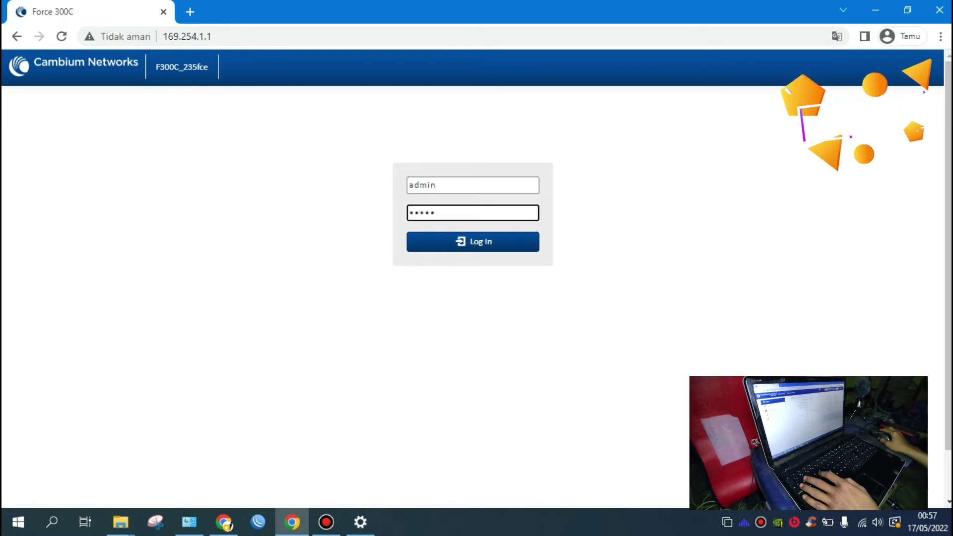
key("Return")
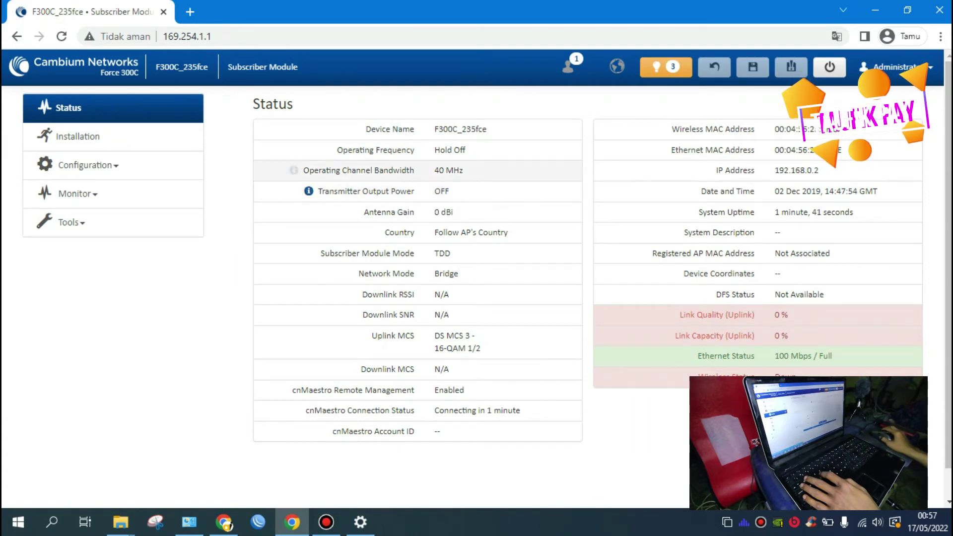
Step: Open Configuration › Radio on F300C_235fce, showing Subscriber Module mode
left_click(119, 169)
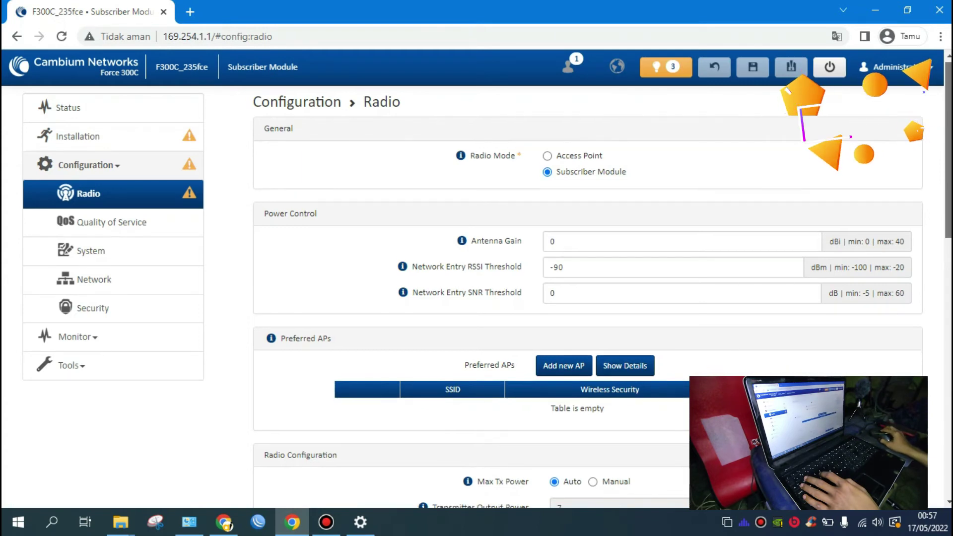
scroll(602, 297, "down", 2)
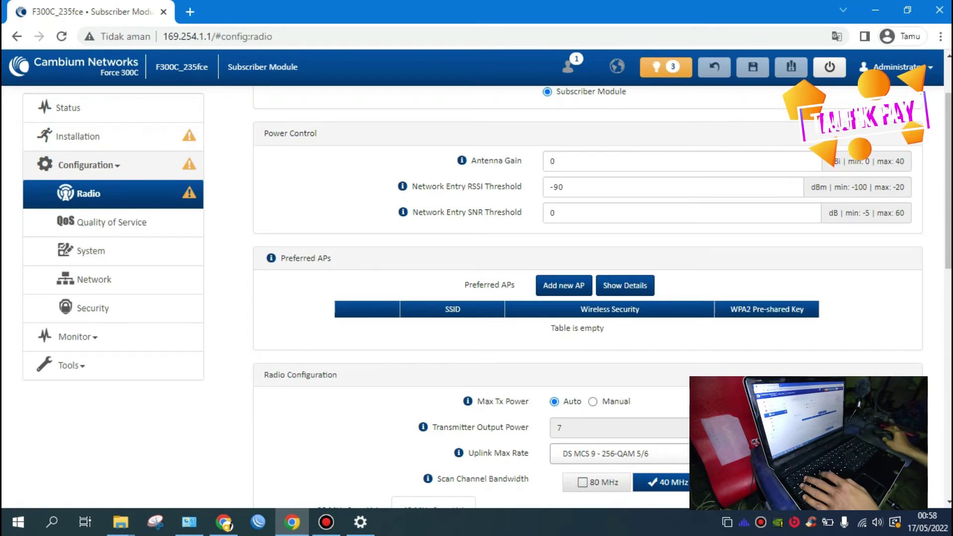
scroll(586, 298, "down", 1)
scroll(675, 201, "down", 2)
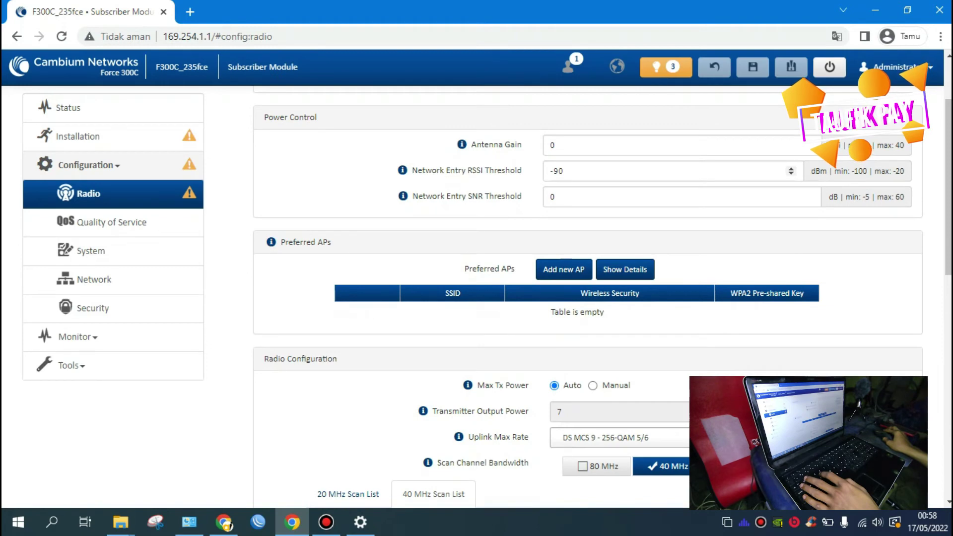
scroll(675, 199, "up", 2)
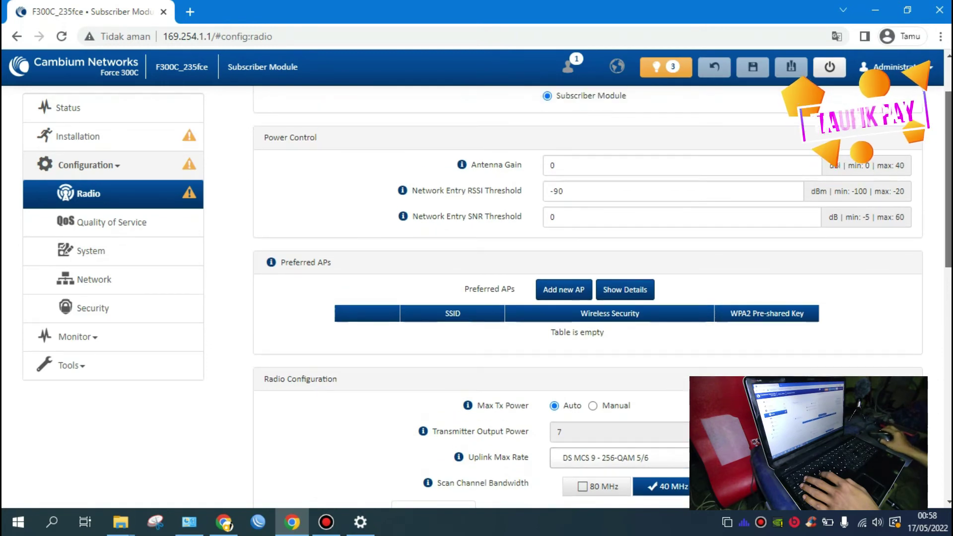
left_click_drag(949, 180, 949, 177)
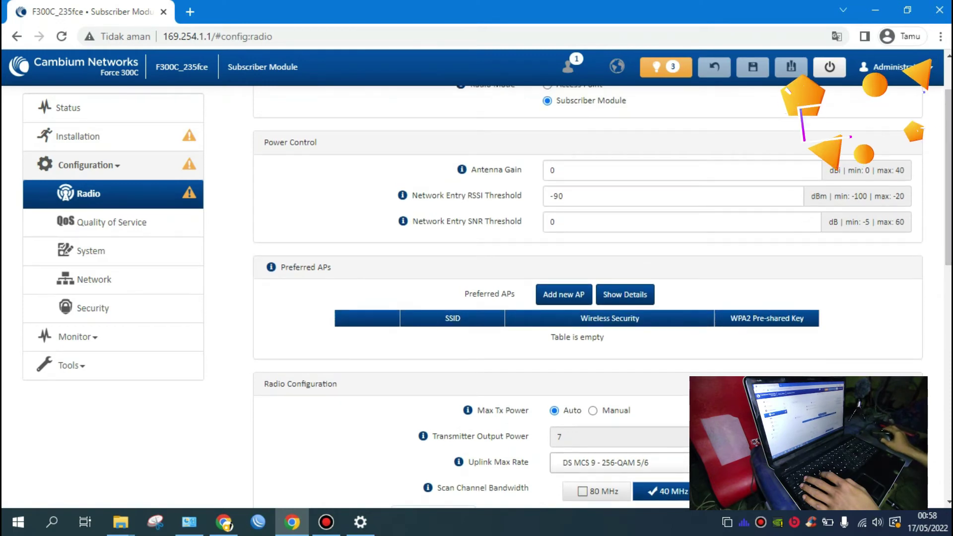
left_click_drag(949, 177, 949, 180)
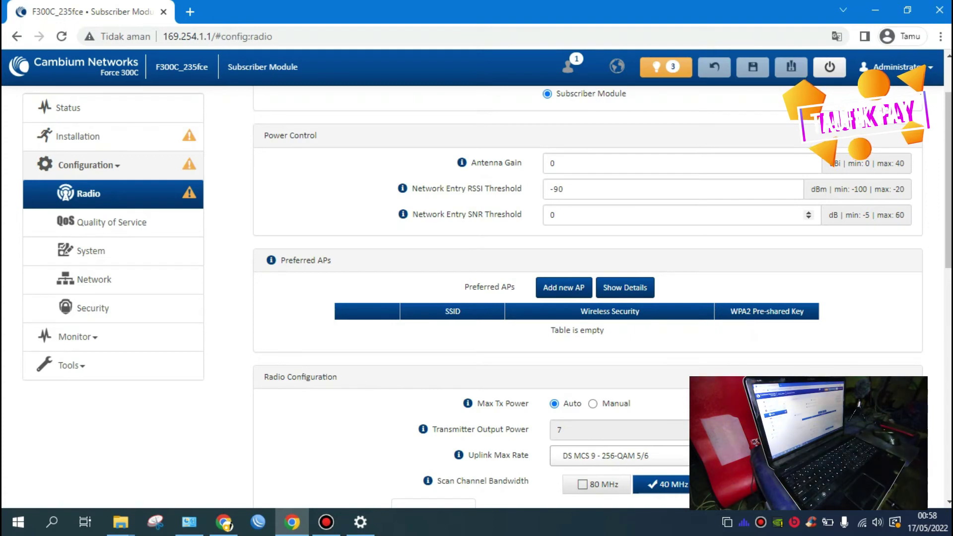
left_click_drag(948, 211, 948, 218)
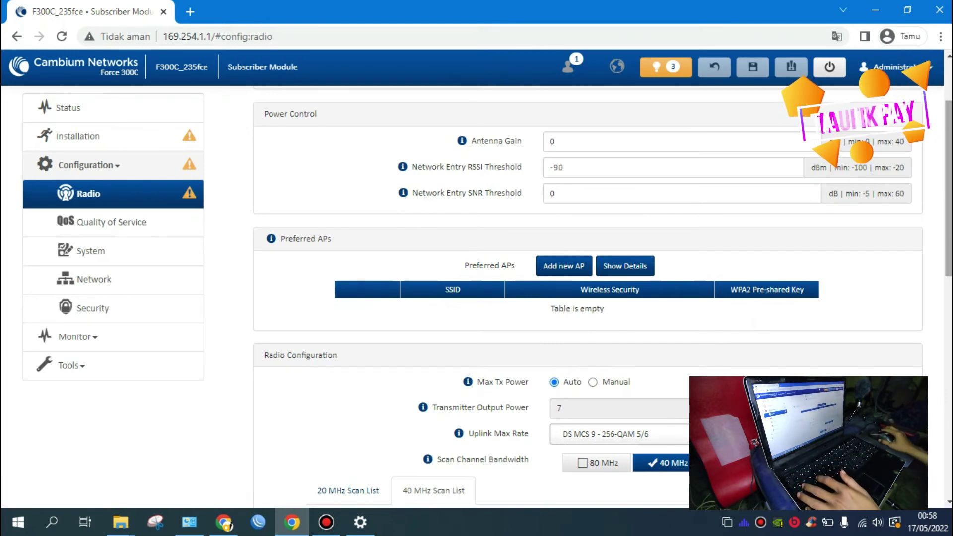
left_click_drag(948, 218, 949, 243)
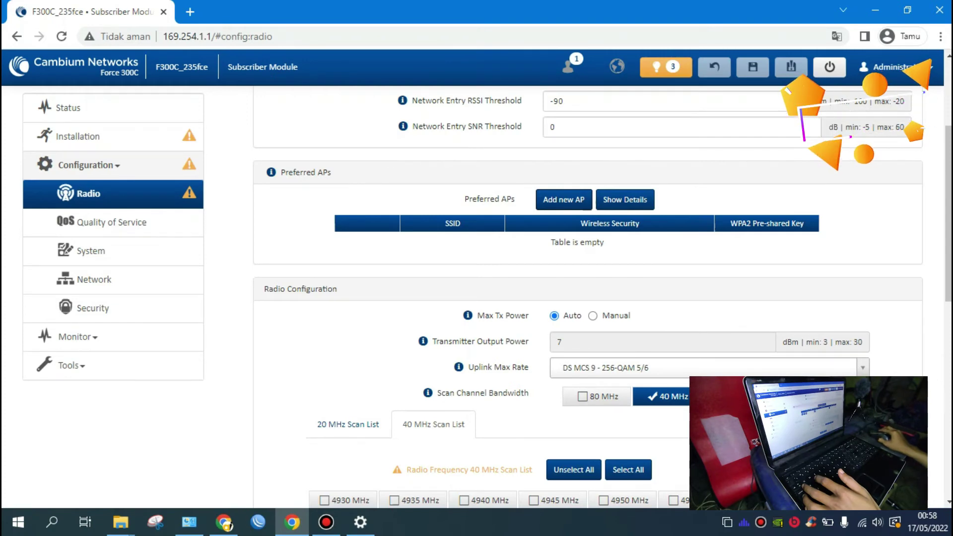
Step: Add a preferred AP with SSID AP-LONG-PTP and WPA2 security instead of Open
left_click(563, 199)
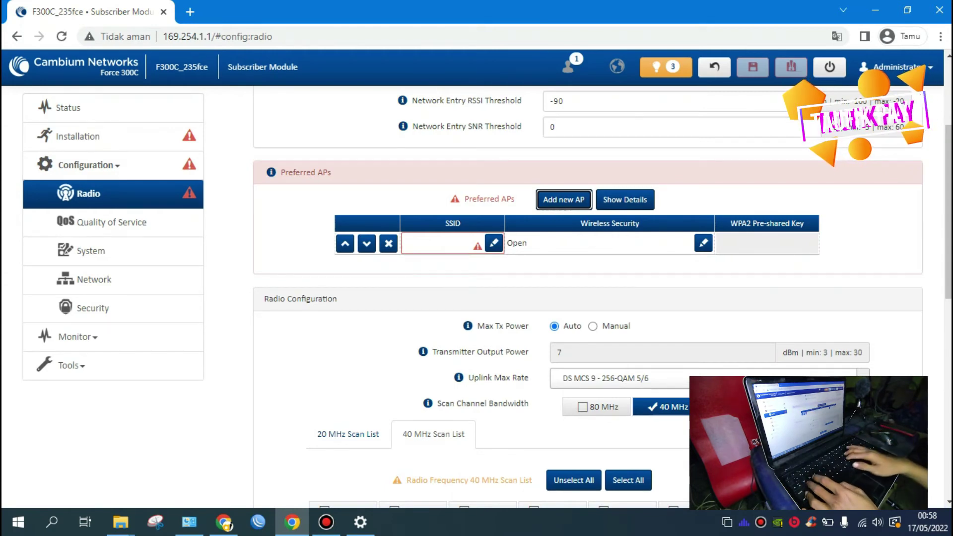
left_click(445, 243)
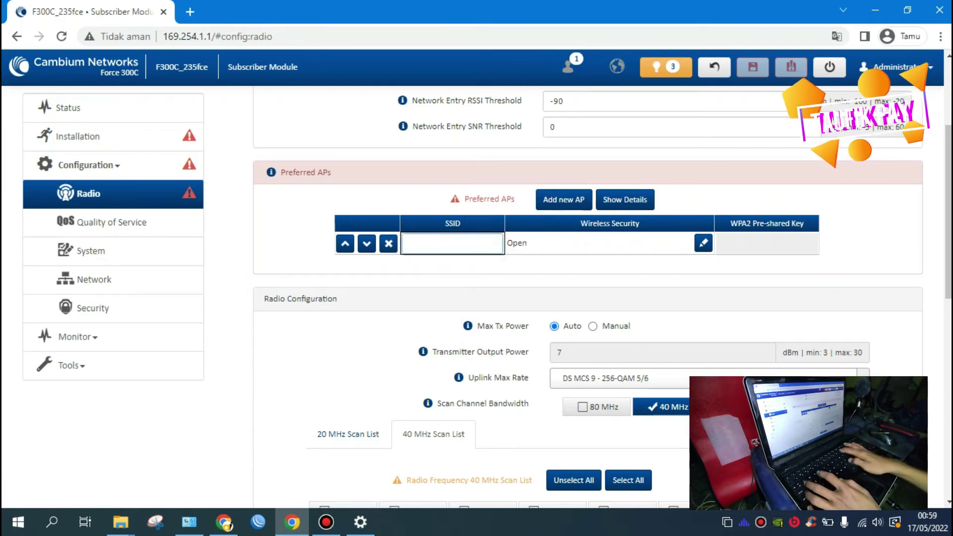
type("AP-")
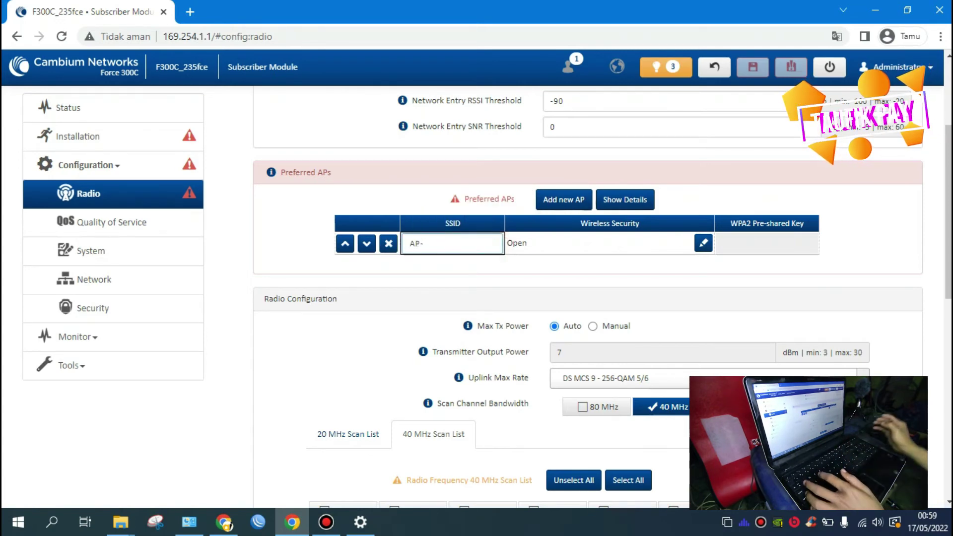
type("LONG-PTP")
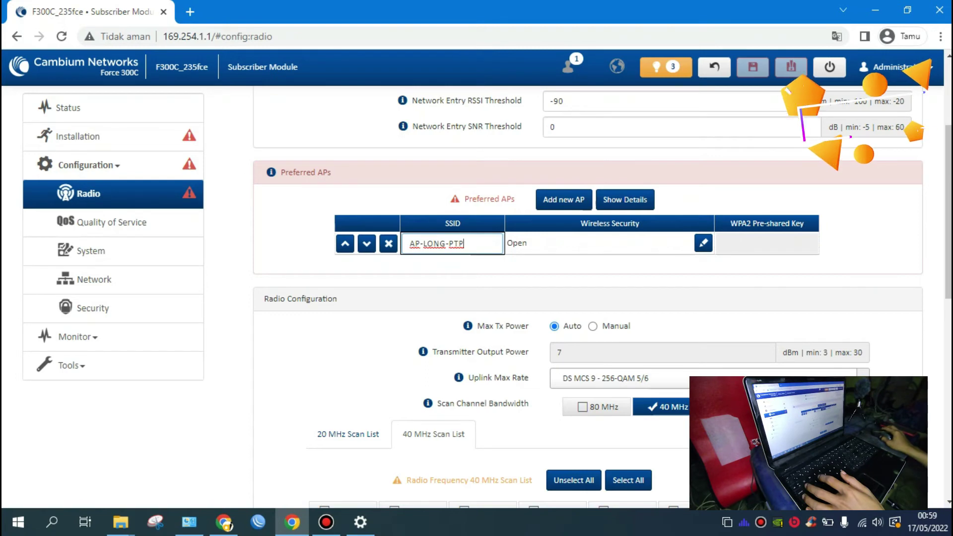
key("Tab")
key("Tab")
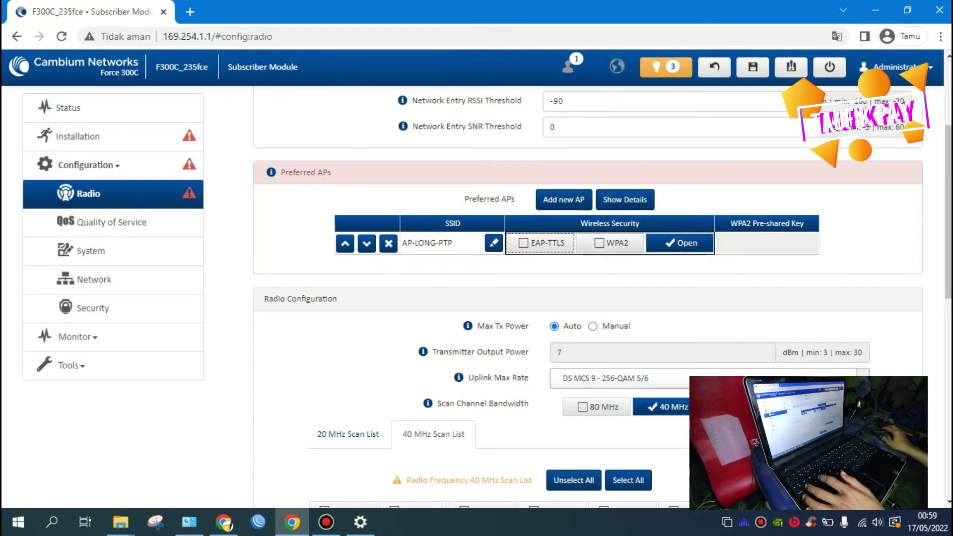
key("space")
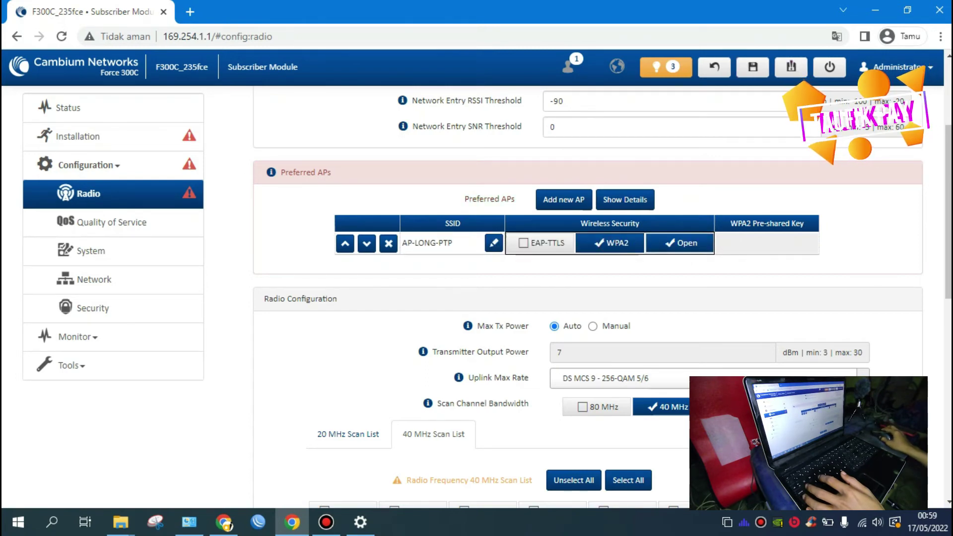
key("Tab")
key("space")
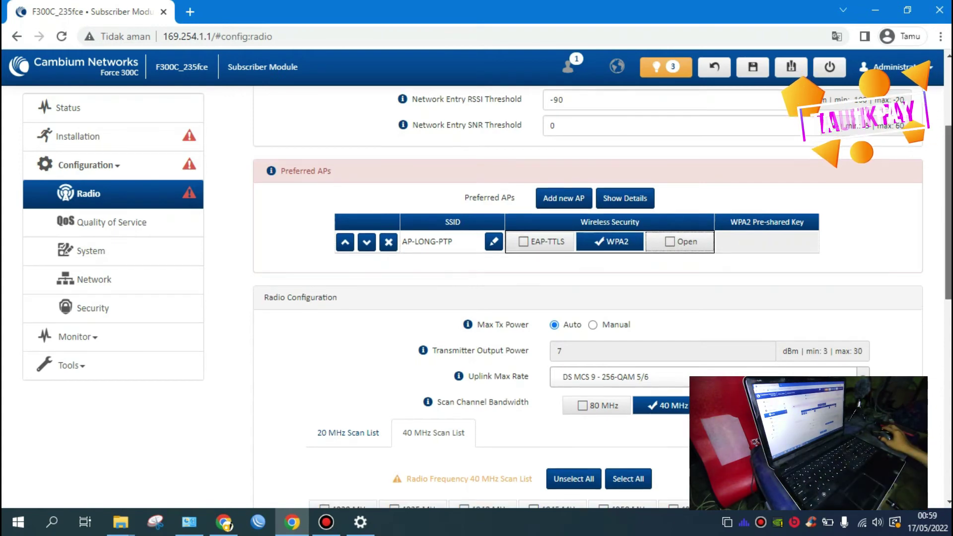
key("Tab")
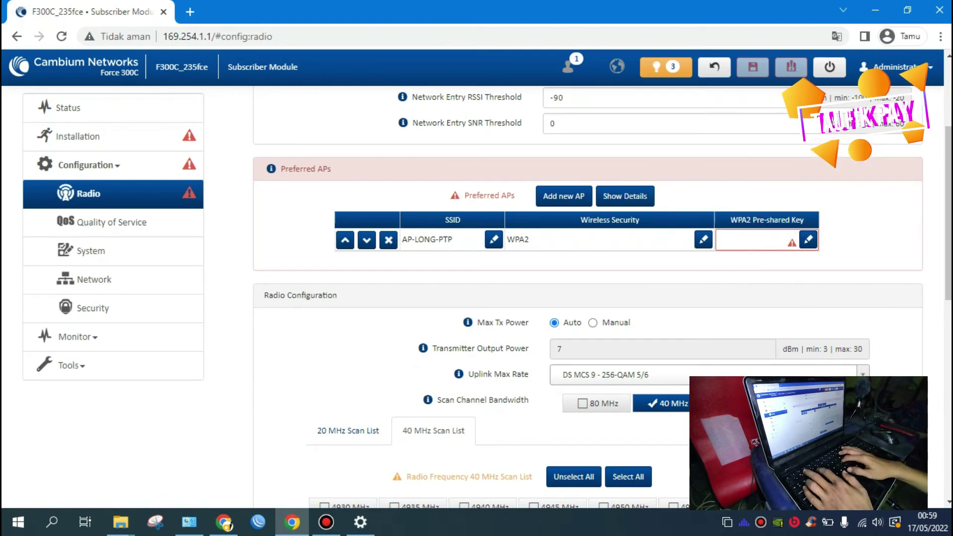
Step: Enter the WPA2 pre-shared key, reveal it to verify, and correct it
key("Return")
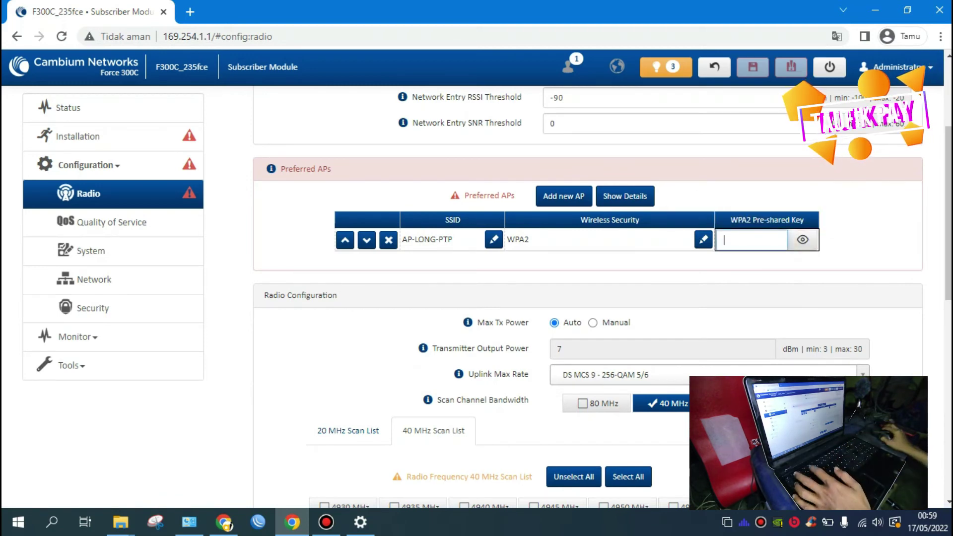
type("•••••")
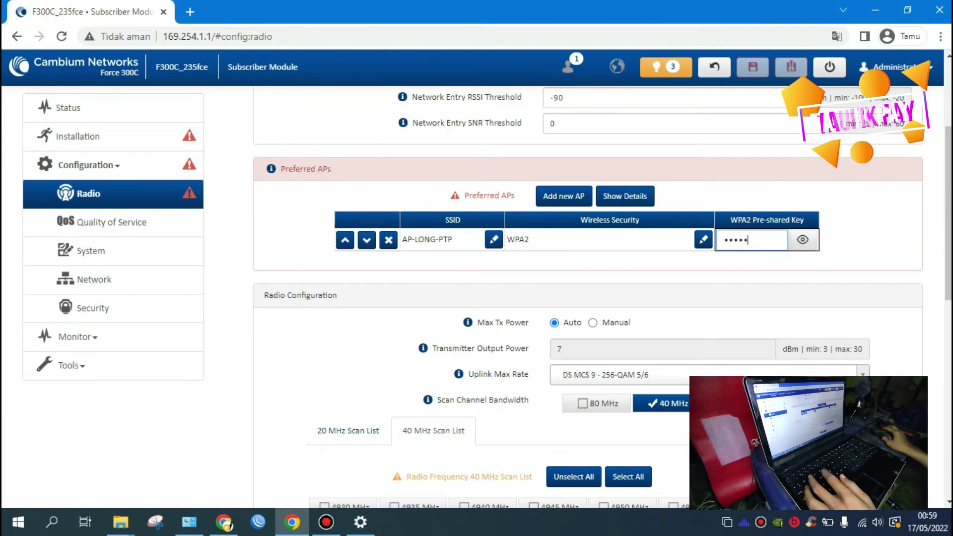
type("•••••••")
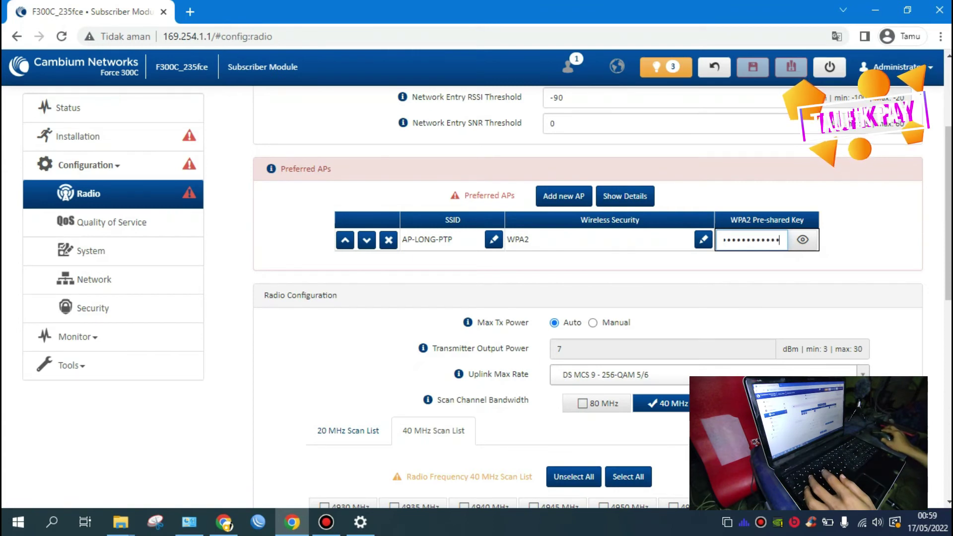
key("Tab")
key("space")
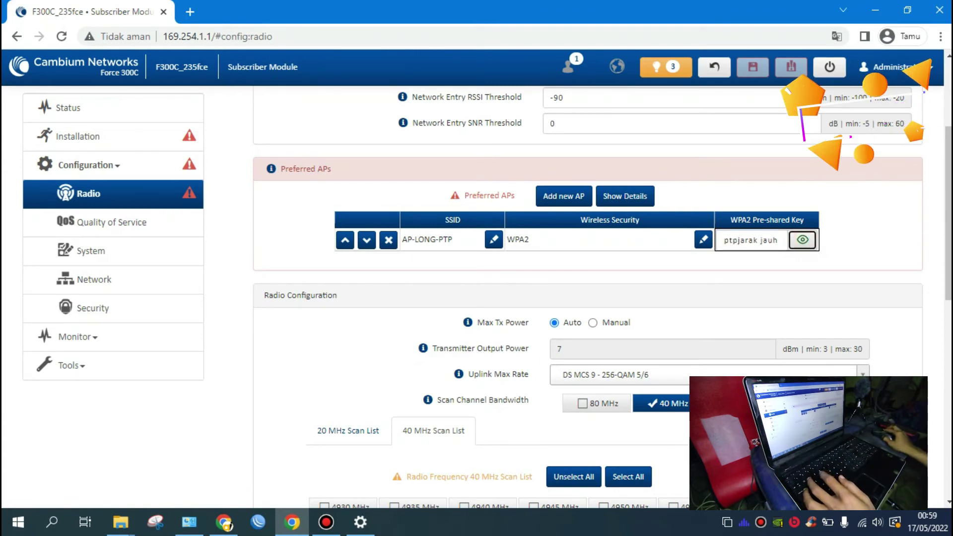
key("space")
key("space")
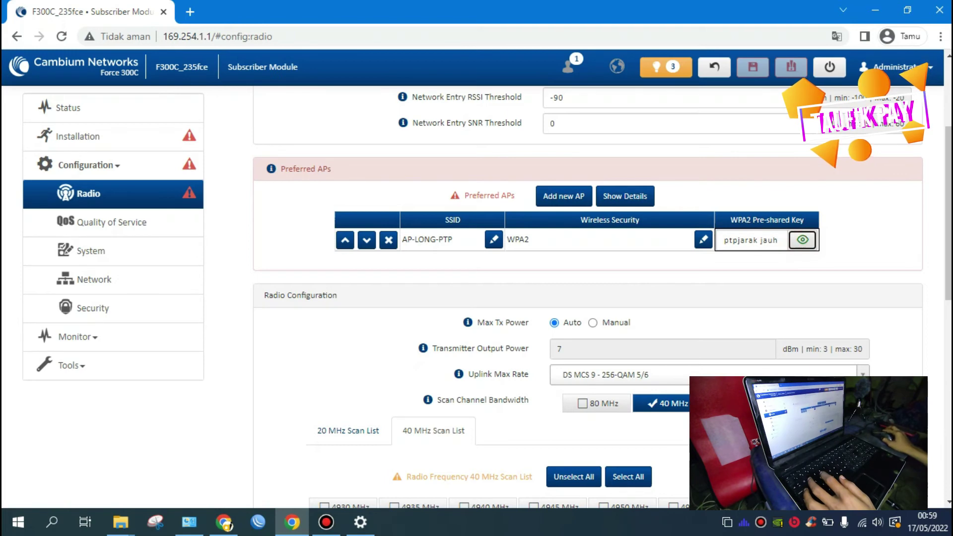
left_click(761, 242)
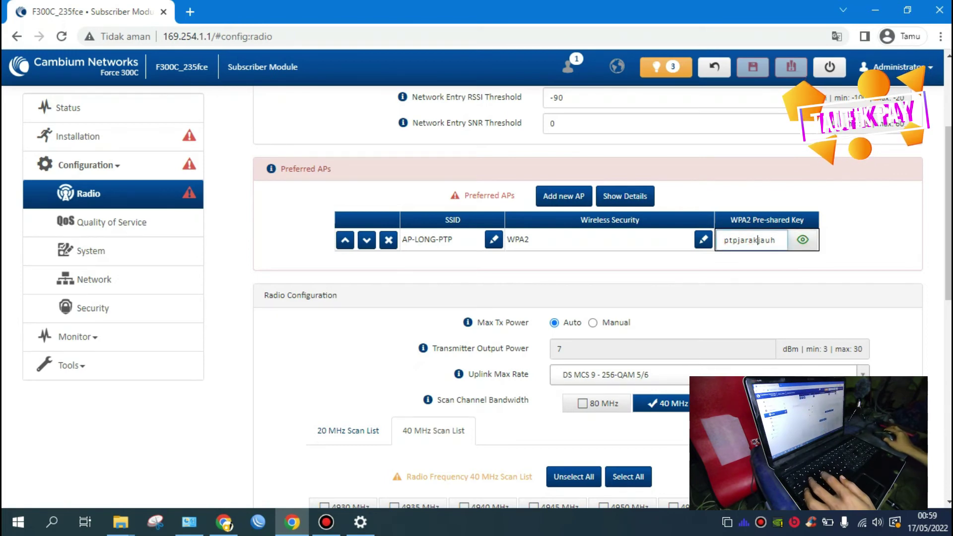
key("Return")
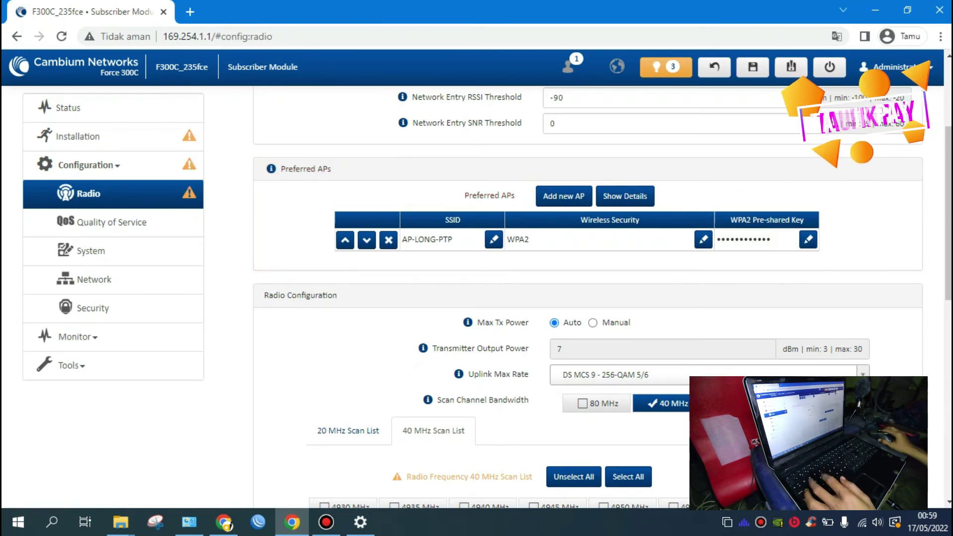
scroll(586, 298, "down", 2)
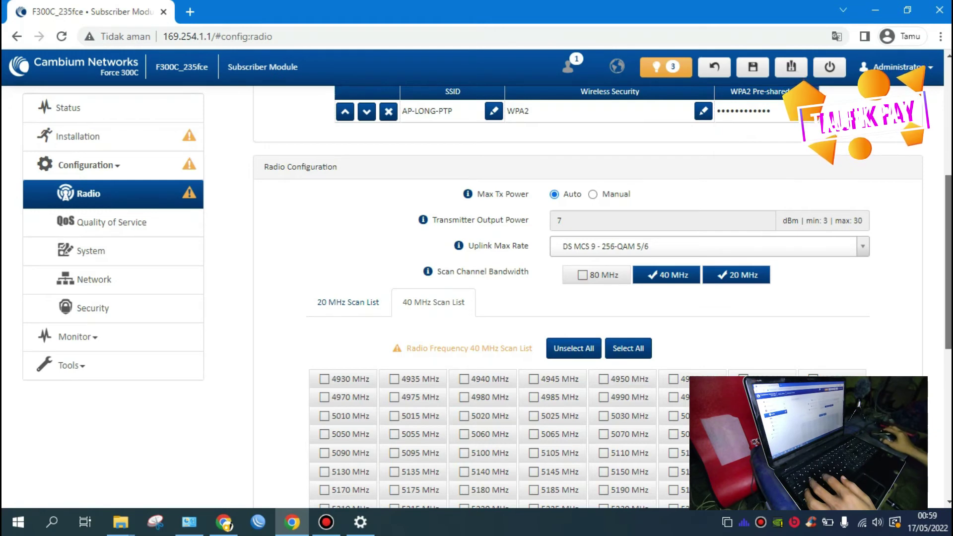
Step: Check the uplink max rate choices and leave them unchanged
scroll(602, 297, "down", 1)
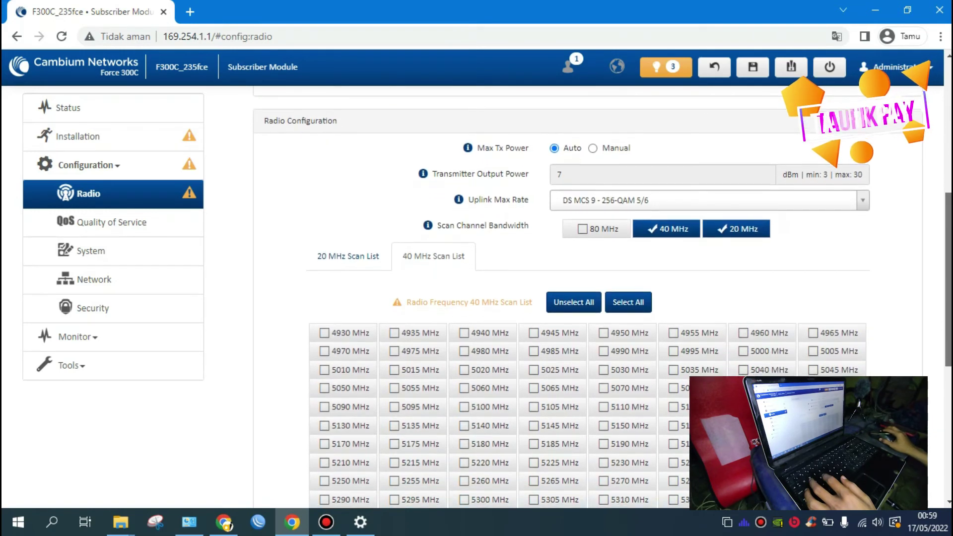
left_click_drag(948, 279, 948, 281)
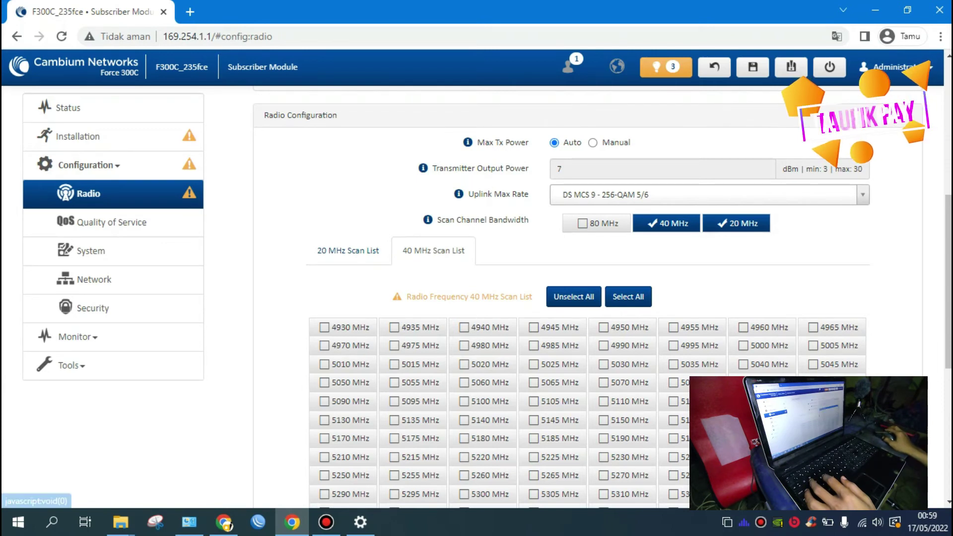
left_click(705, 195)
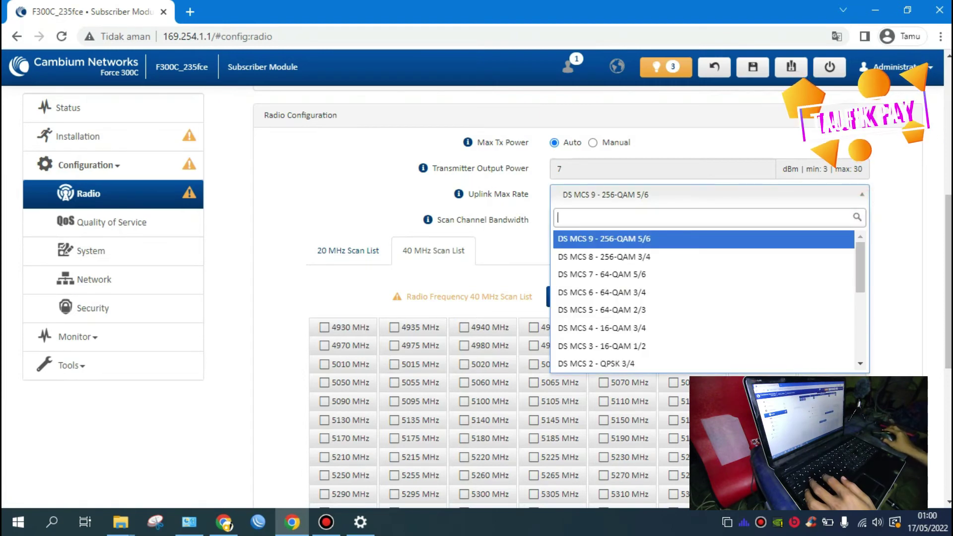
scroll(705, 194, "up", 5)
left_click_drag(948, 149, 949, 295)
left_click(934, 191)
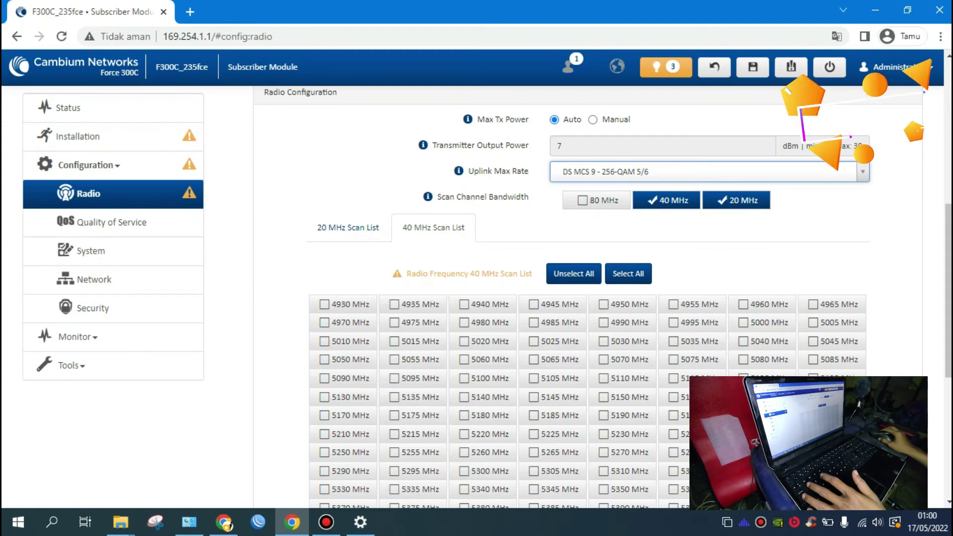
Step: Drop 20 MHz scanning and select all 207 channels in the 40 MHz scan list
left_click(737, 200)
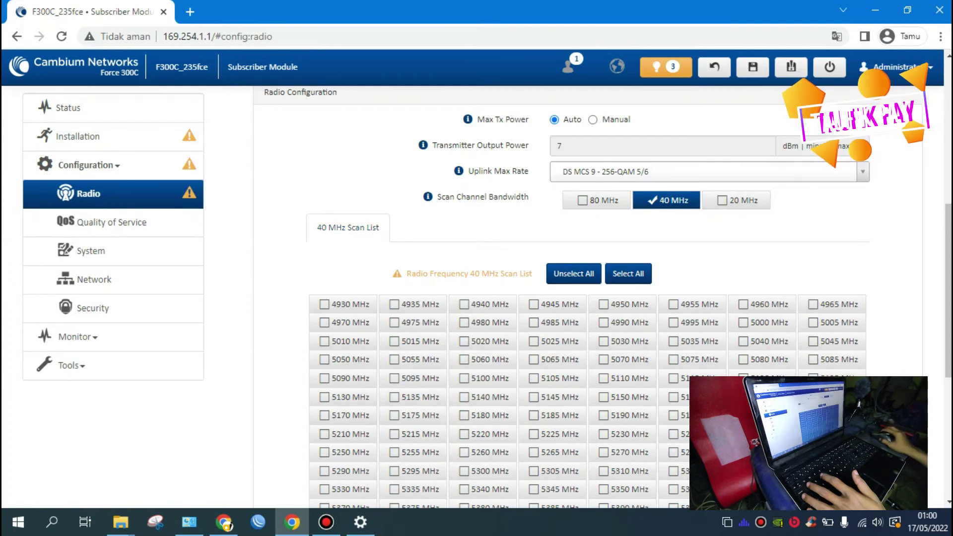
scroll(602, 298, "down", 2)
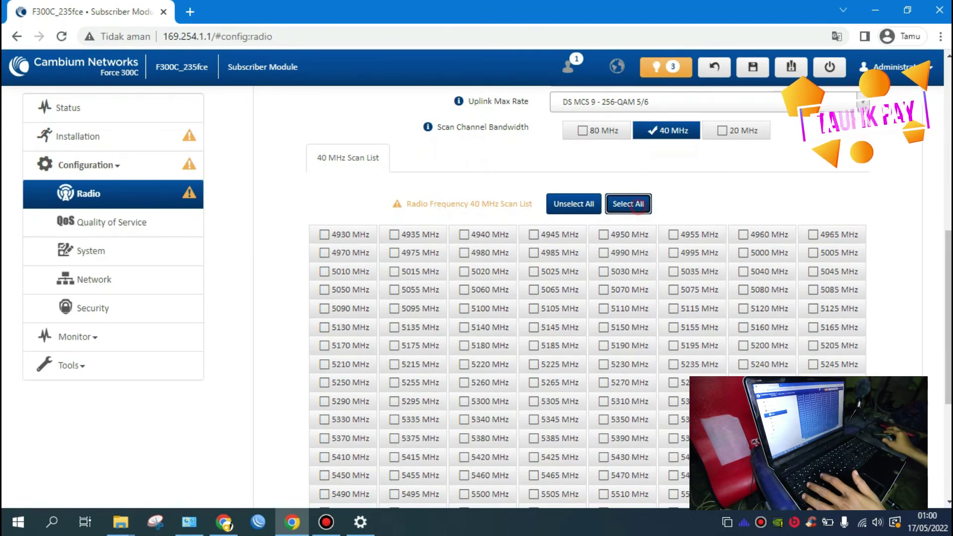
left_click(628, 203)
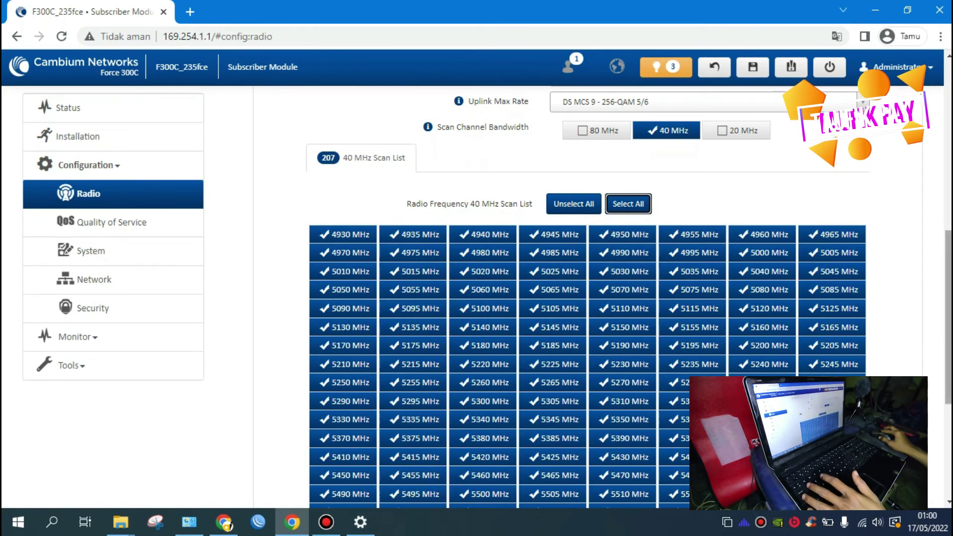
scroll(587, 322, "down", 2)
scroll(587, 323, "down", 3)
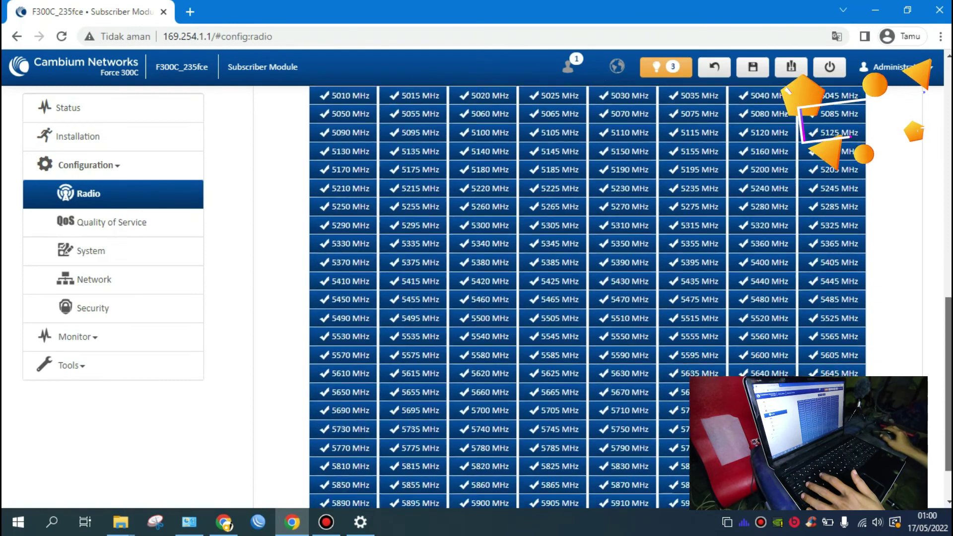
scroll(587, 323, "up", 7)
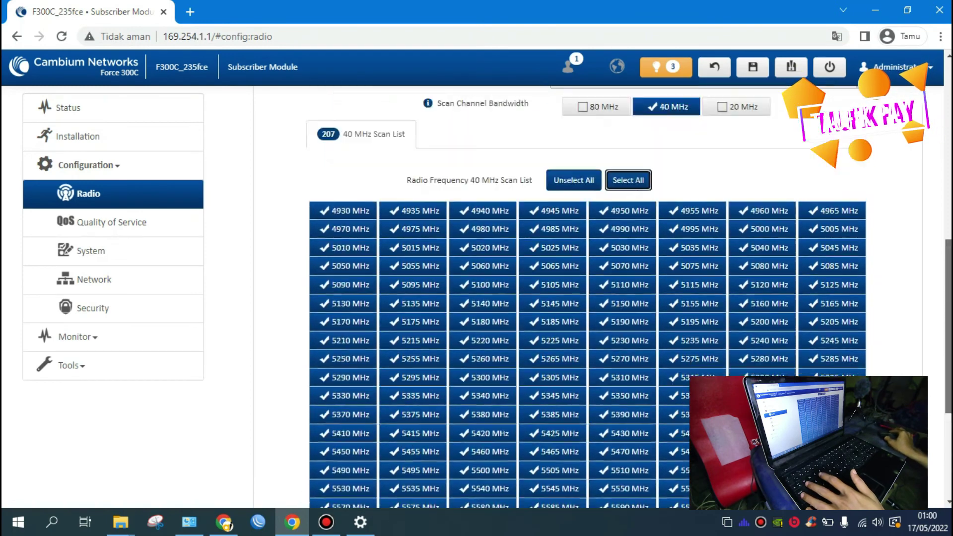
scroll(587, 322, "down", 4)
scroll(587, 323, "down", 1)
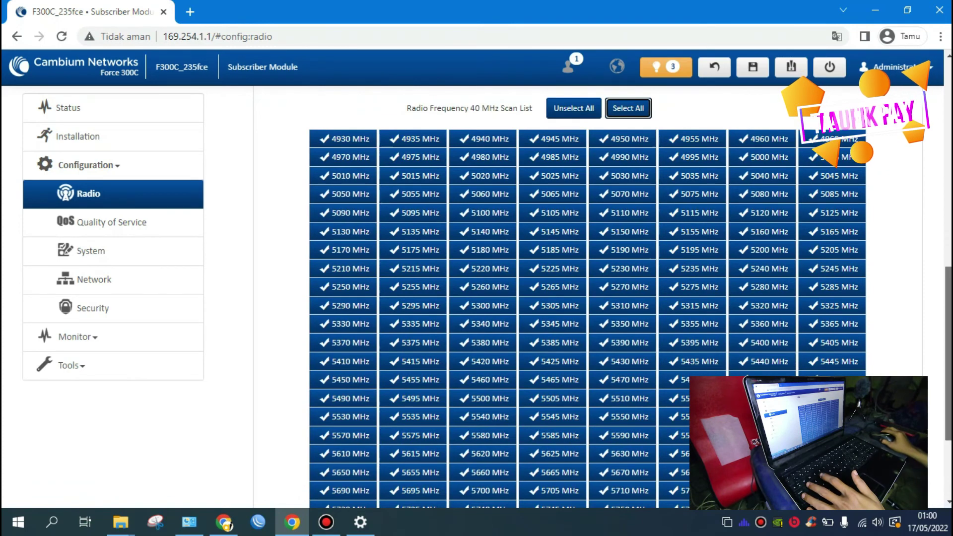
scroll(587, 323, "up", 1)
scroll(588, 323, "down", 5)
scroll(587, 323, "up", 6)
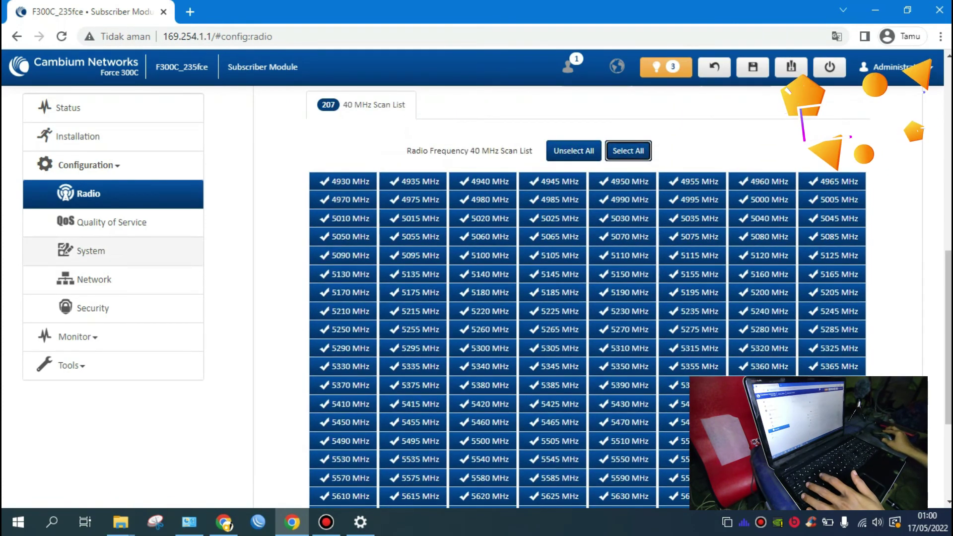
Step: Review Security settings, then open Network showing Bridge mode, DHCP, IP 192.168.0.2
left_click(93, 308)
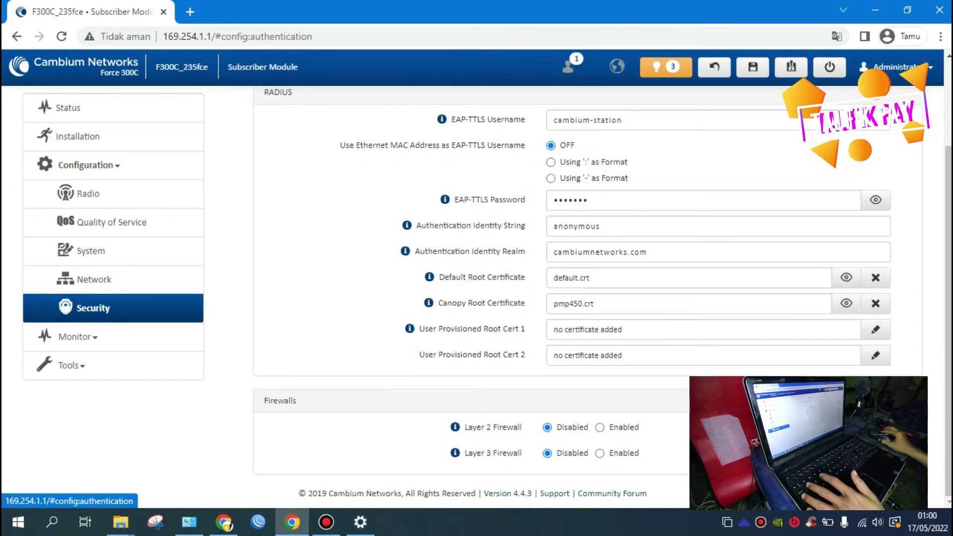
scroll(588, 298, "up", 2)
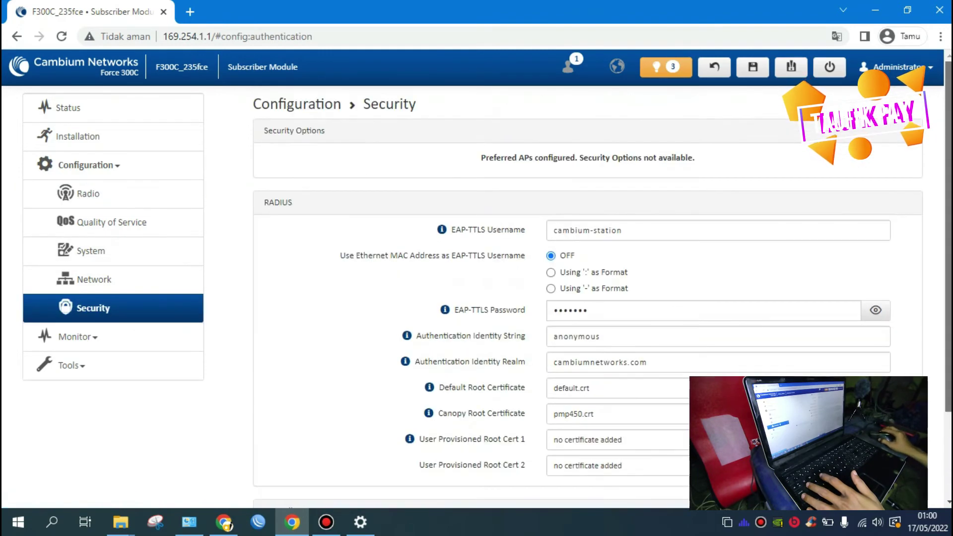
scroll(587, 298, "down", 2)
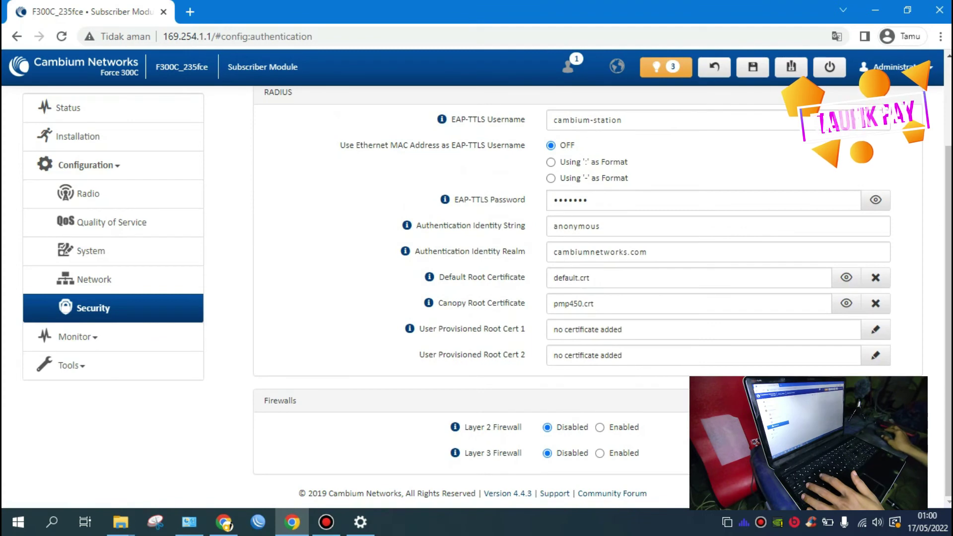
left_click(106, 276)
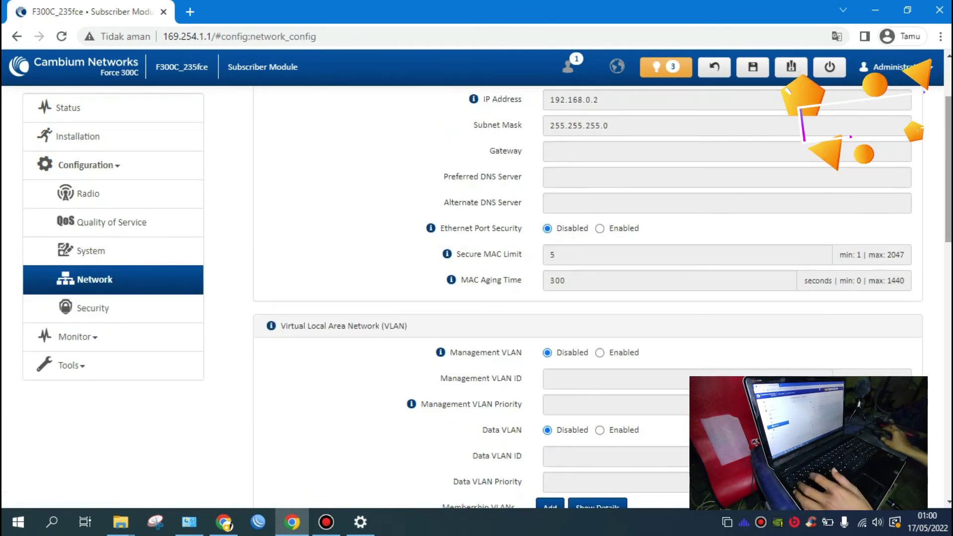
scroll(588, 298, "up", 2)
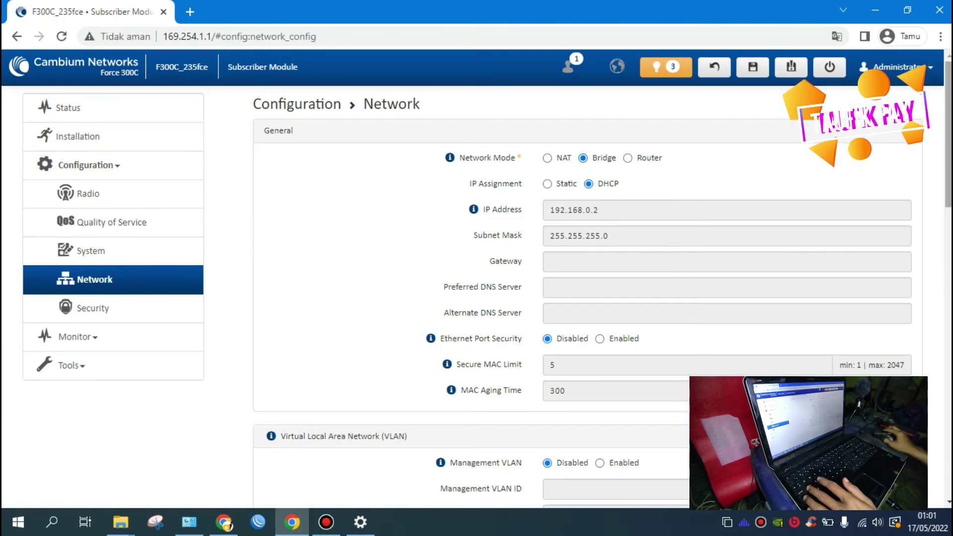
scroll(602, 285, "down", 1)
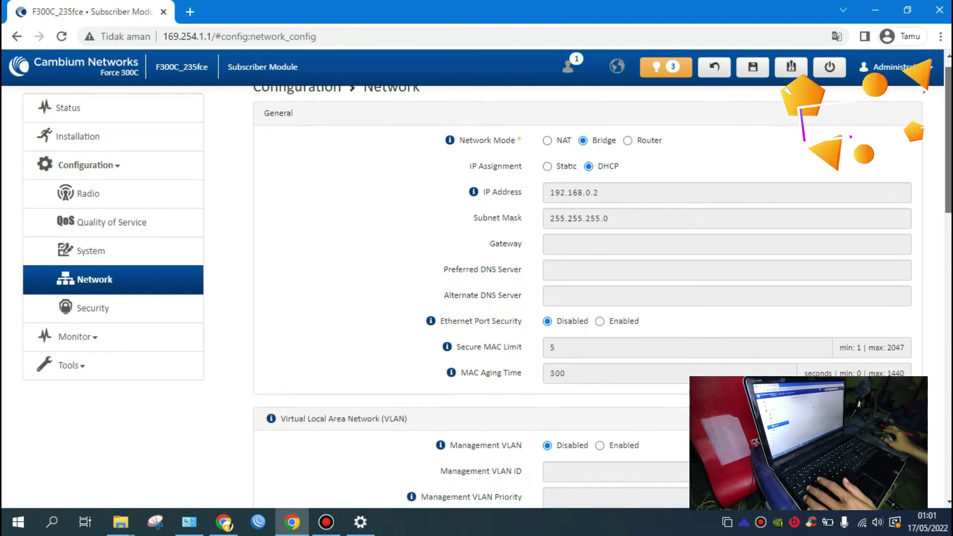
Step: Switch IP assignment to Static with address 10.168.0.3 and mask 255.255.255.0
left_click(548, 164)
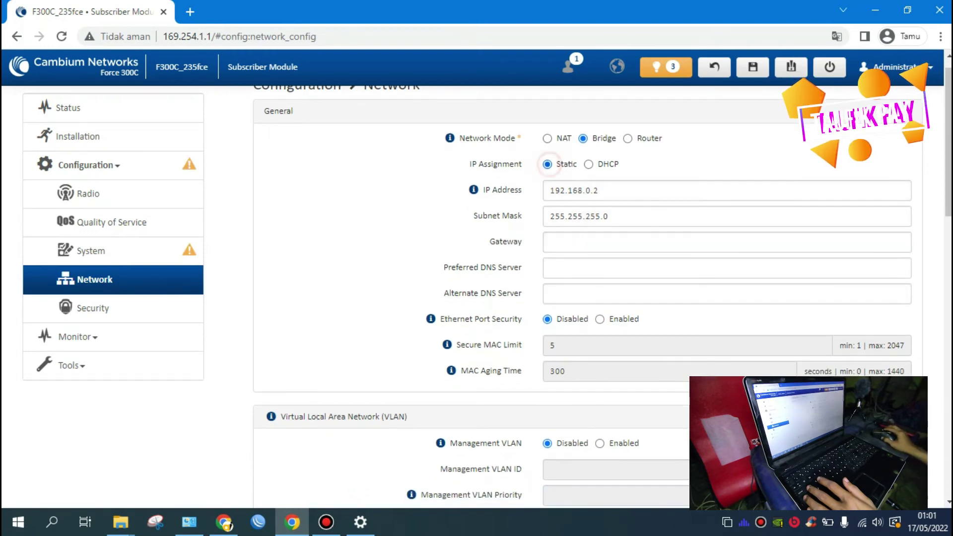
scroll(602, 286, "up", 1)
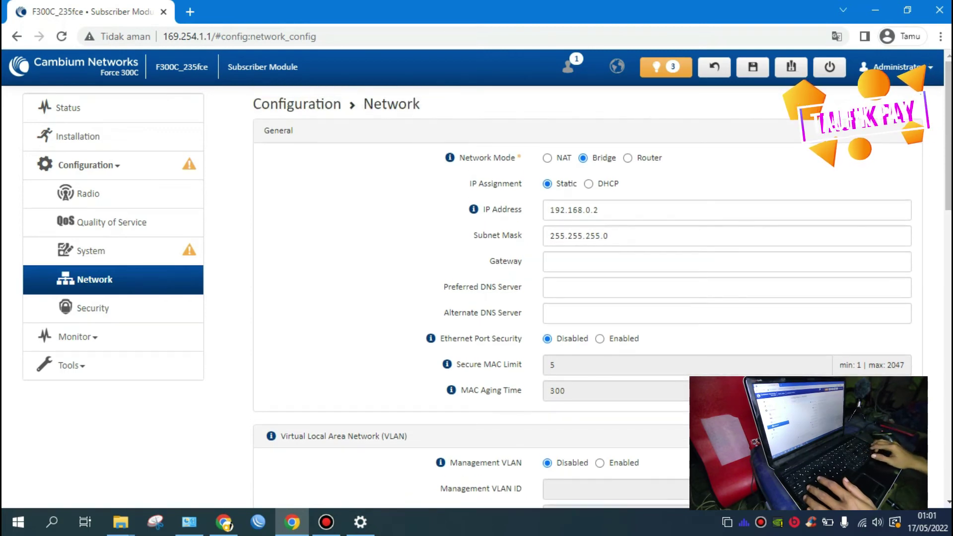
left_click(630, 213)
key("ctrl+a")
type("1")
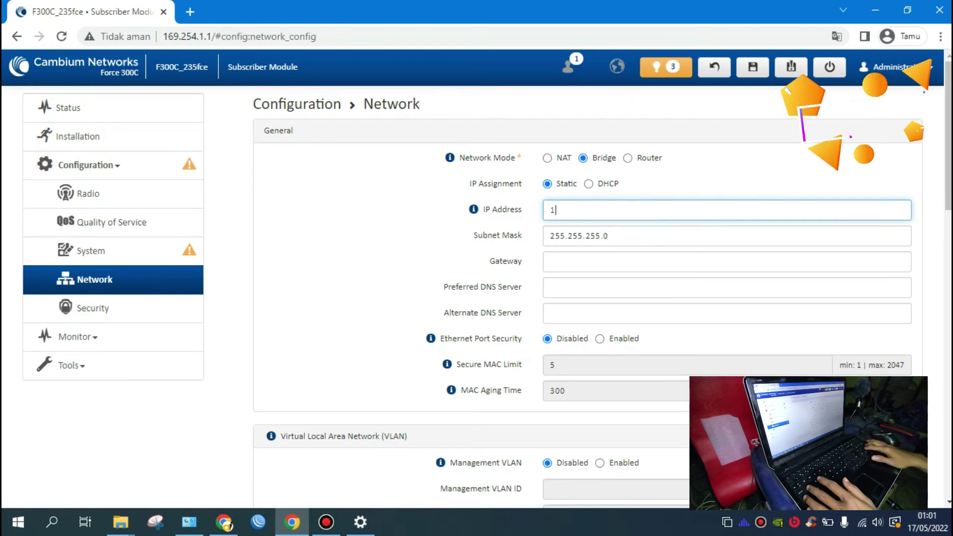
type("0.")
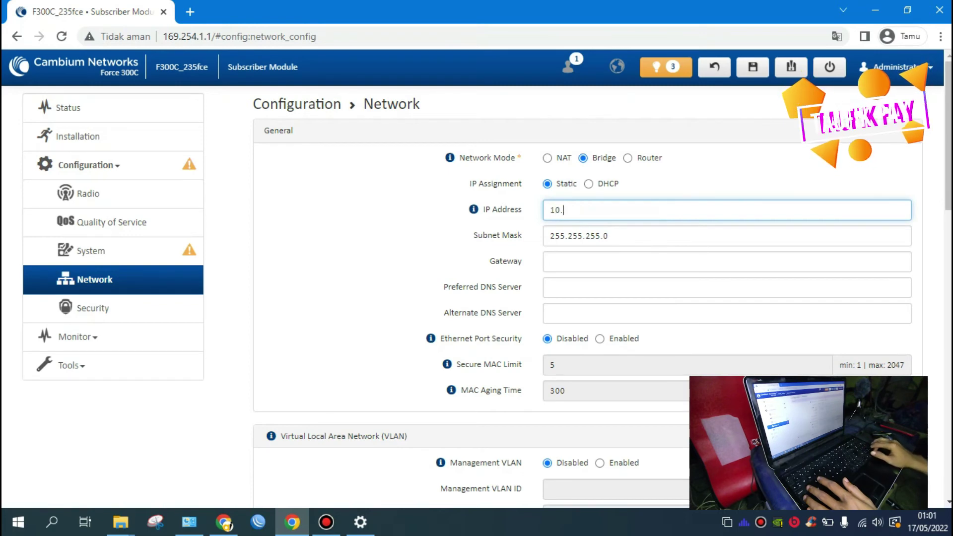
type("1")
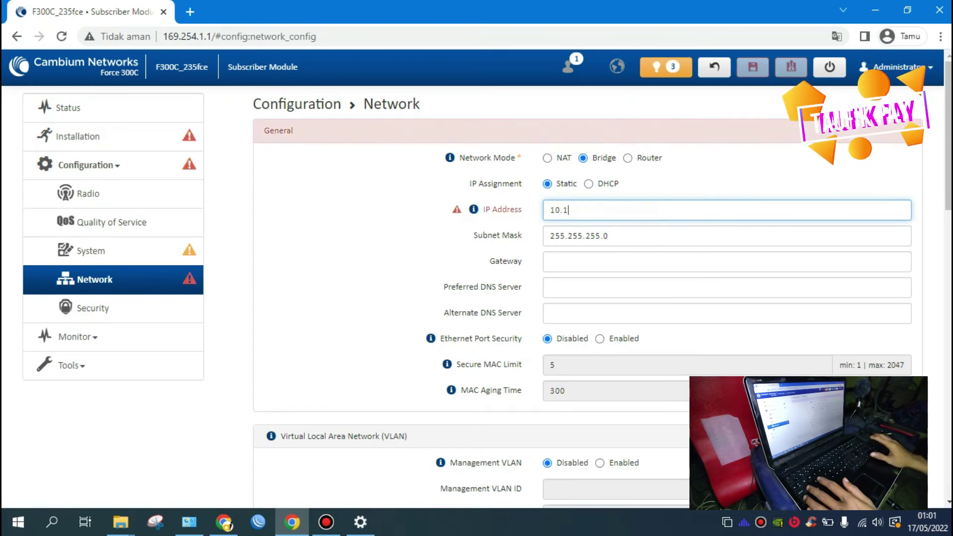
type("68.0.")
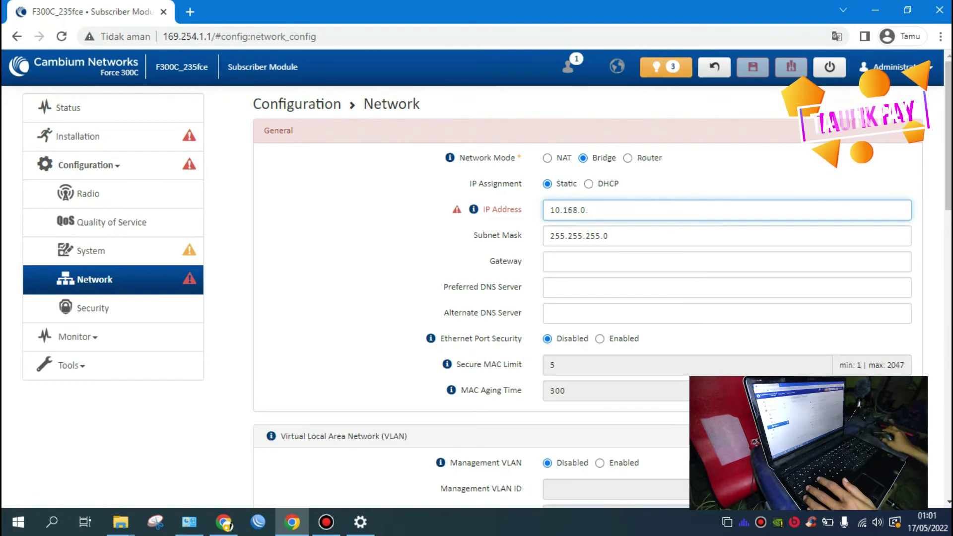
type("3")
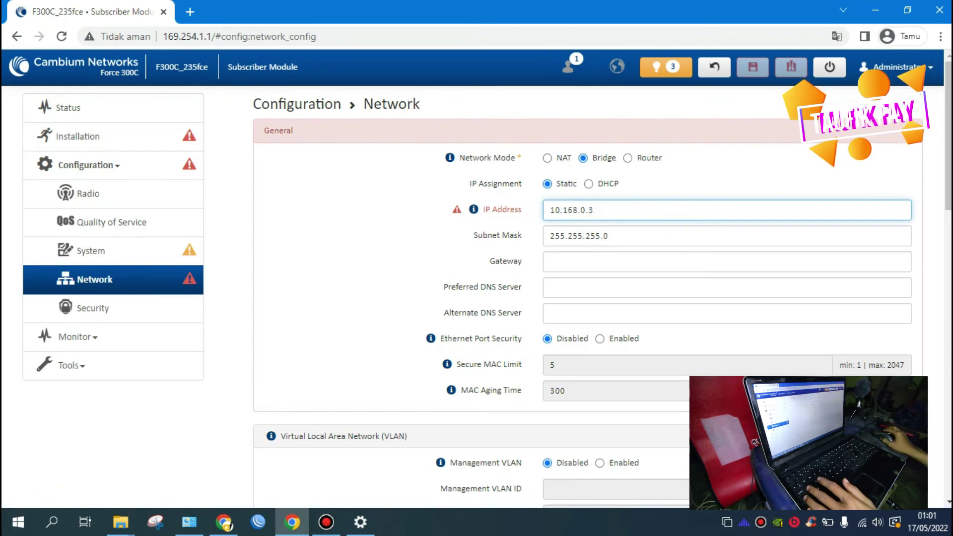
left_click(614, 235)
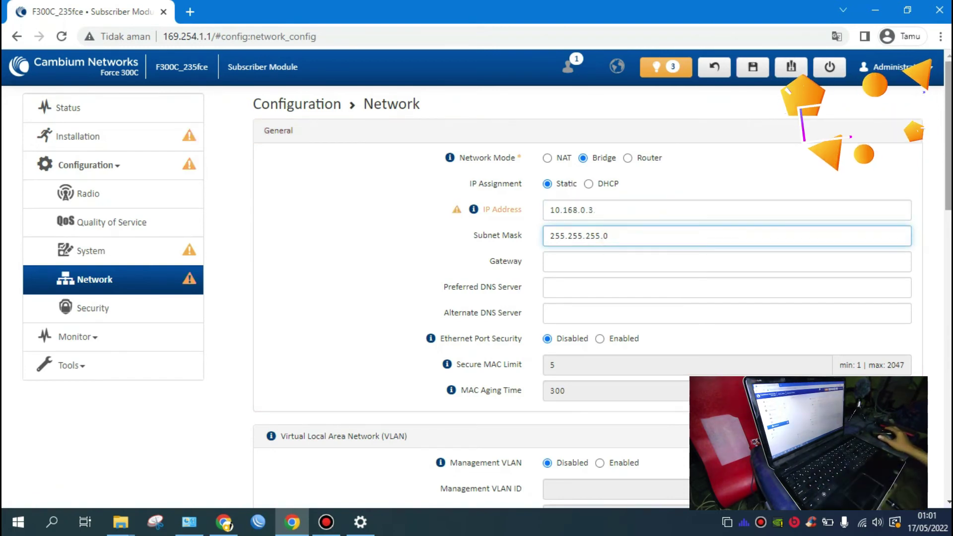
scroll(603, 283, "down", 1)
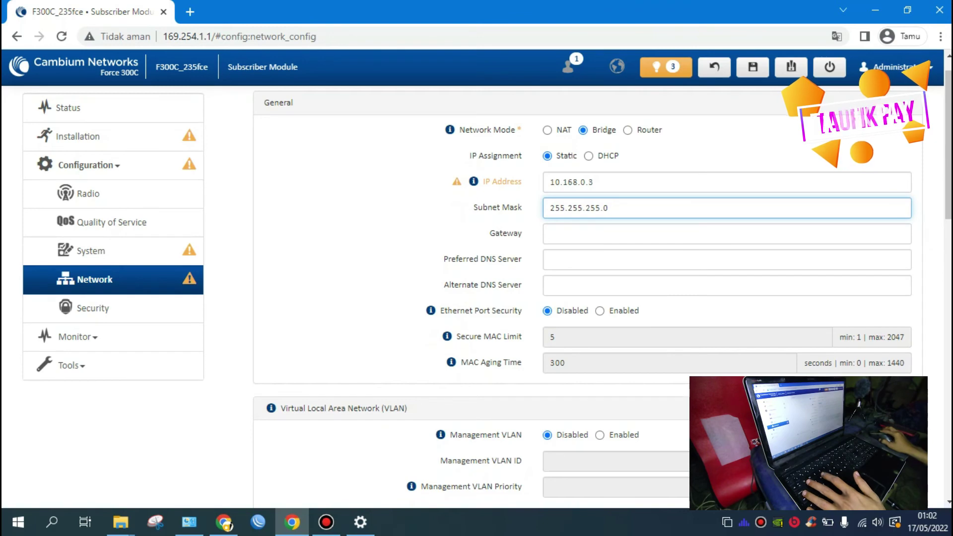
Step: Enter 10.168.0.1 as the gateway address
left_click(755, 233)
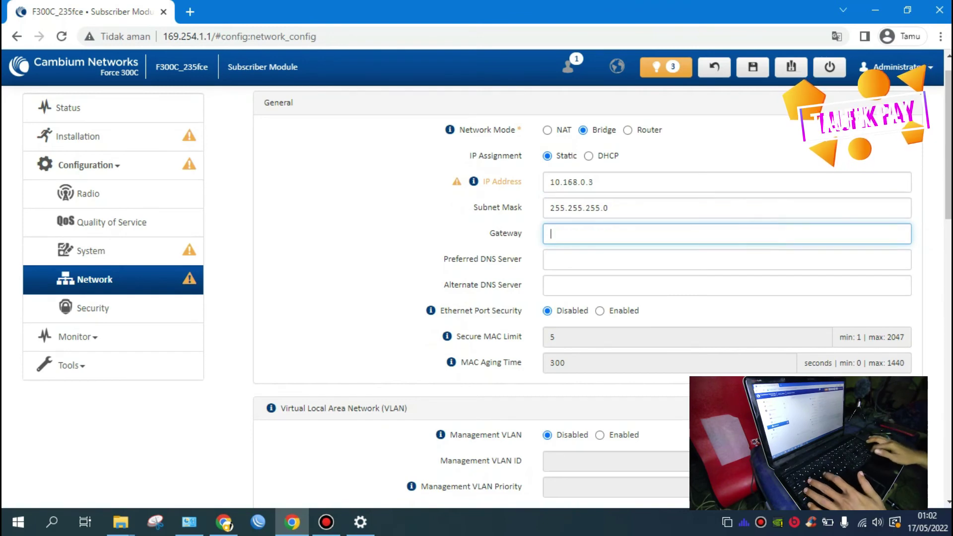
left_click_drag(590, 182, 550, 182)
left_click(583, 237)
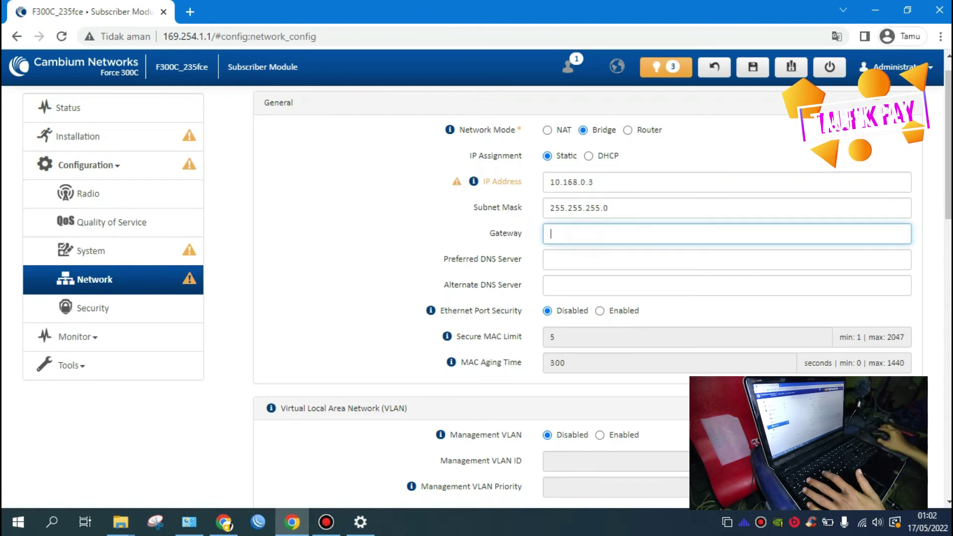
type("10.168.0.1")
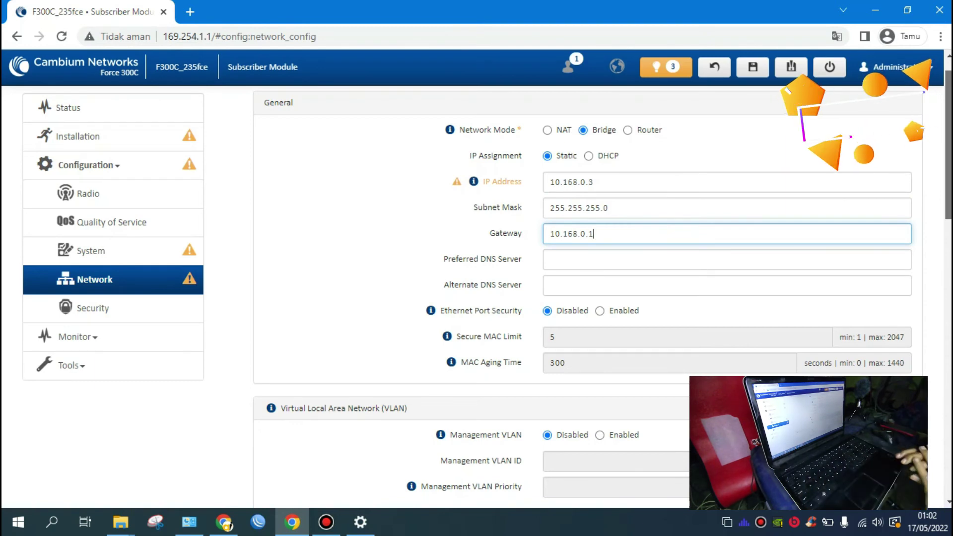
scroll(602, 298, "down", 1)
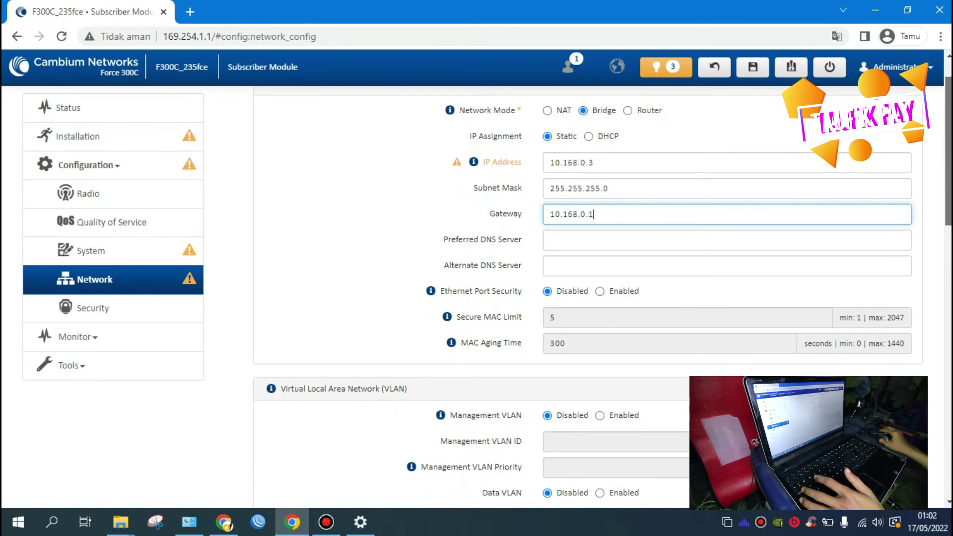
scroll(596, 298, "down", 1)
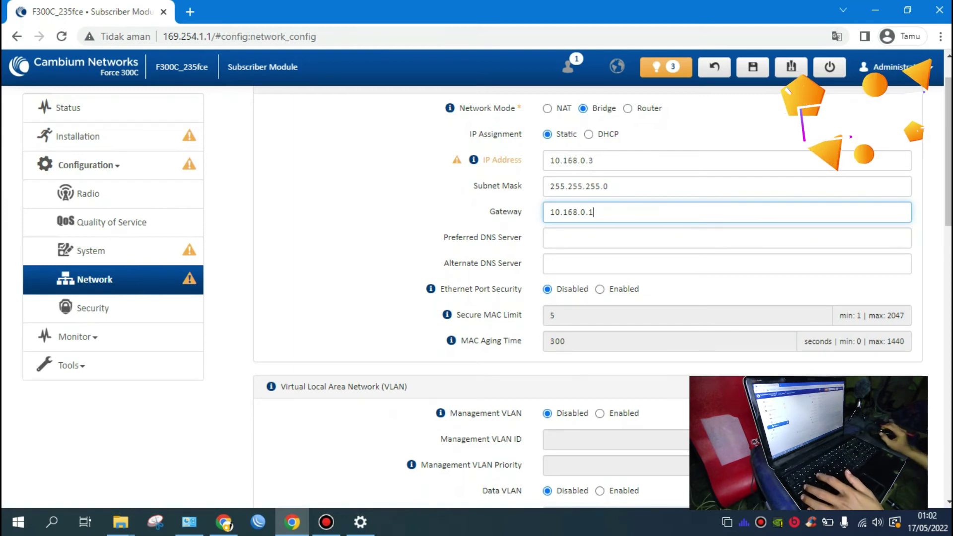
Step: Enter 8.8.8.8 as the preferred DNS server and 1.1.1.1 as the alternate DNS server
left_click(574, 237)
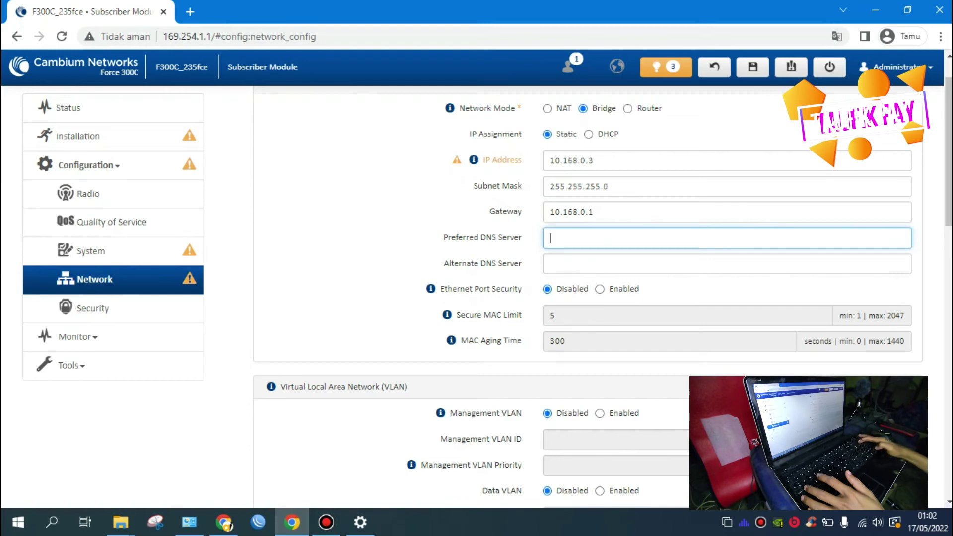
type("8.")
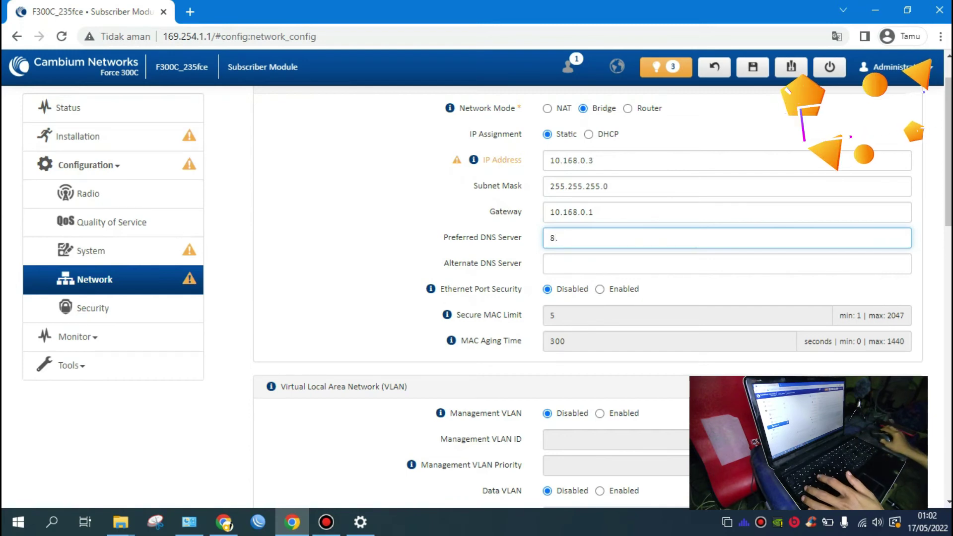
type("8.8.")
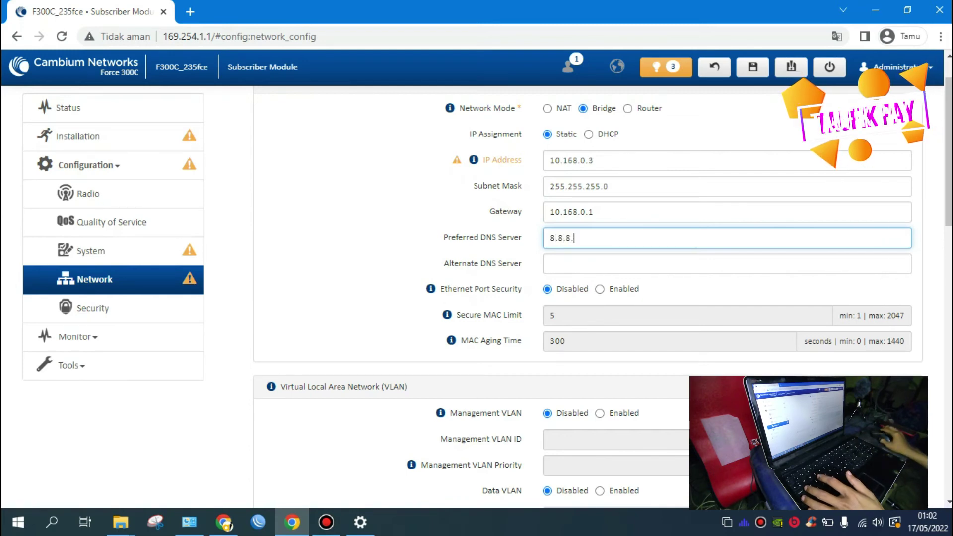
type("8")
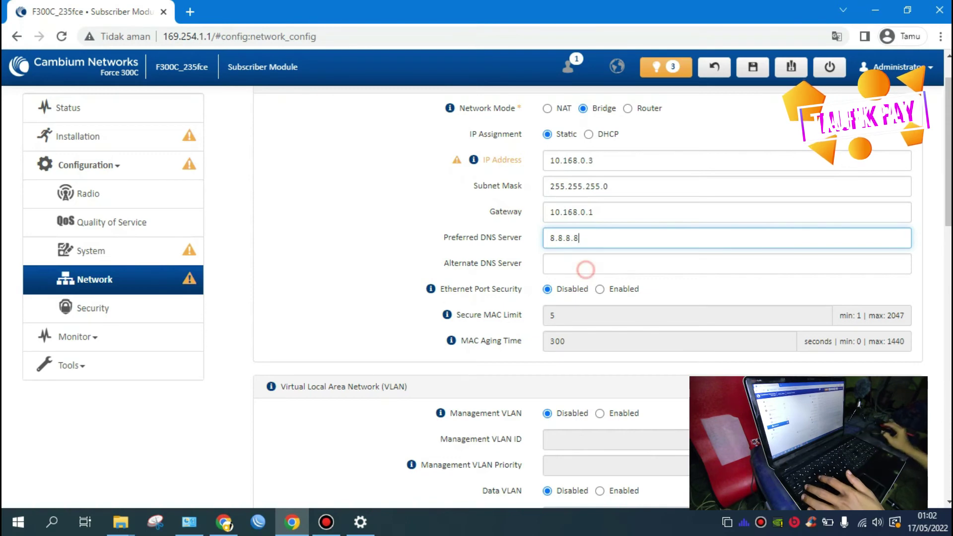
left_click(586, 270)
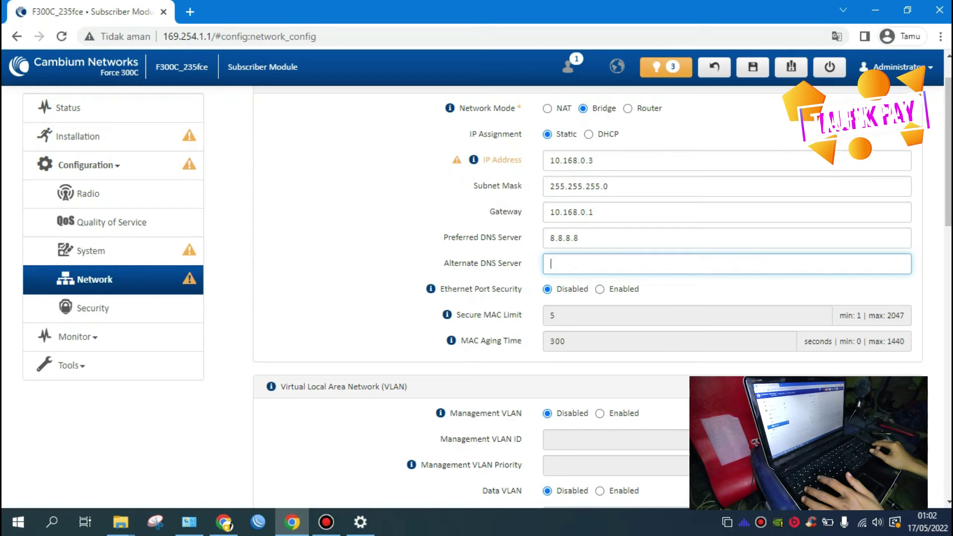
type("1.1.1.1")
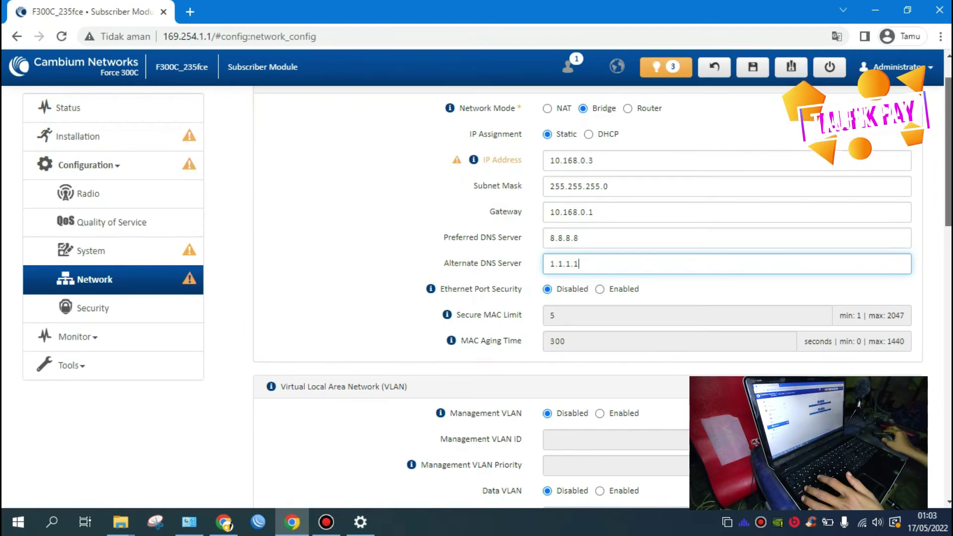
Step: Scroll through the Network page, then go via Security to the System configuration page
scroll(586, 298, "down", 1)
scroll(586, 298, "down", 2)
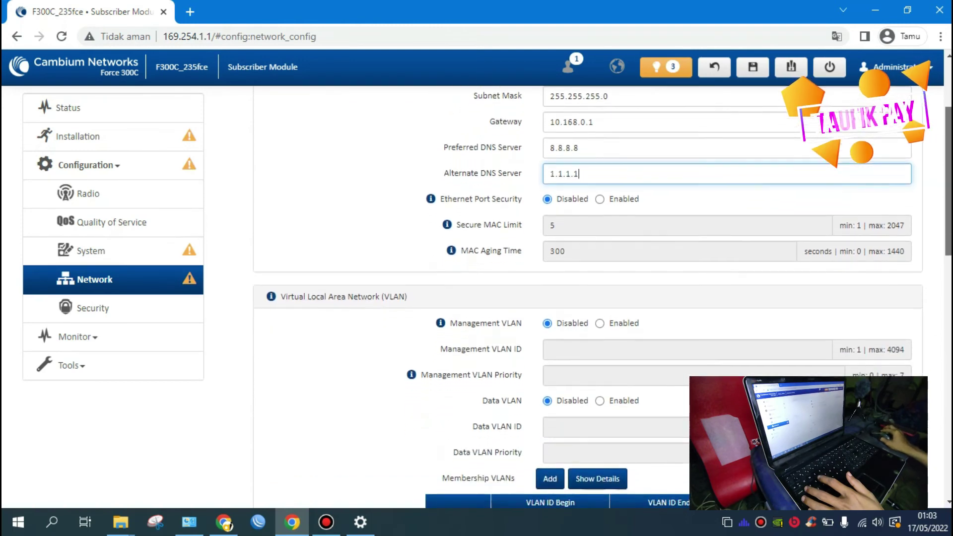
scroll(586, 298, "down", 6)
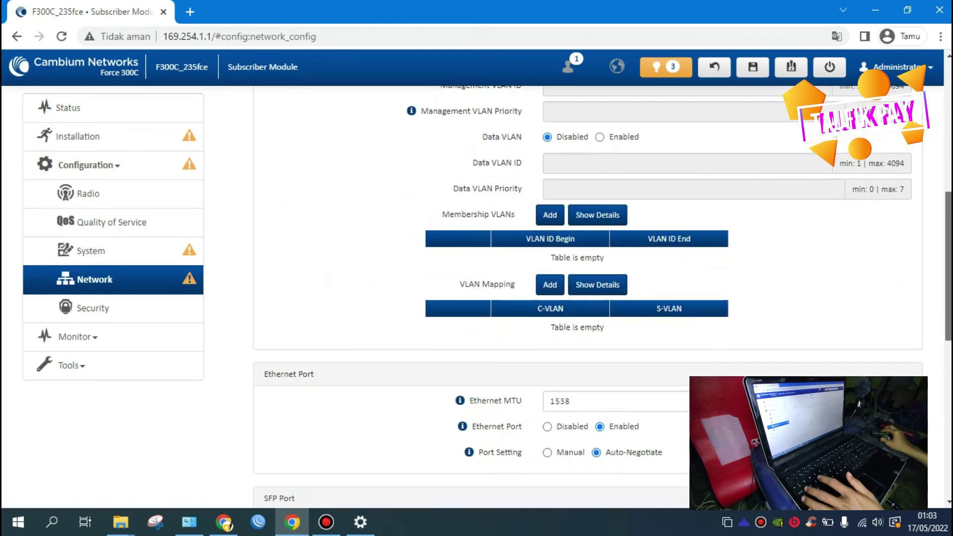
scroll(586, 298, "down", 4)
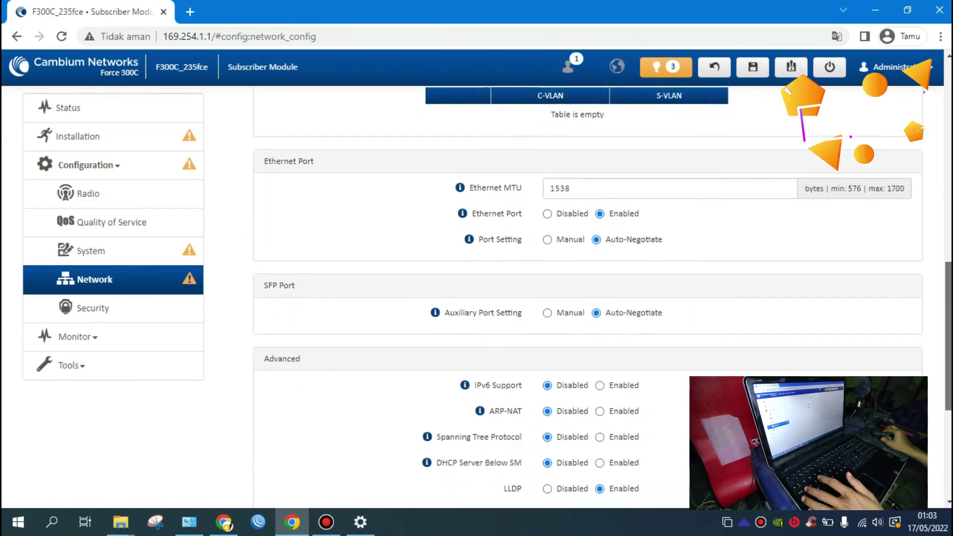
scroll(586, 298, "down", 2)
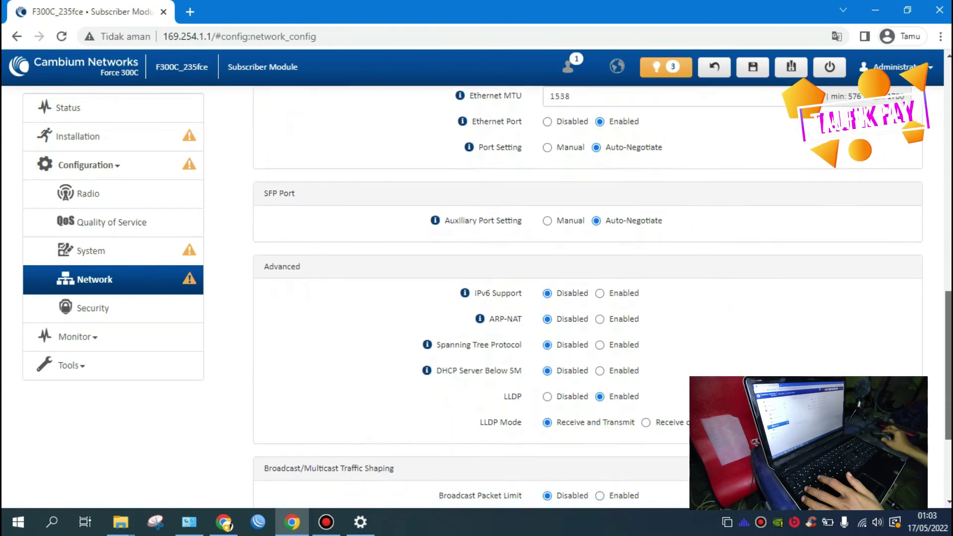
scroll(585, 298, "down", 3)
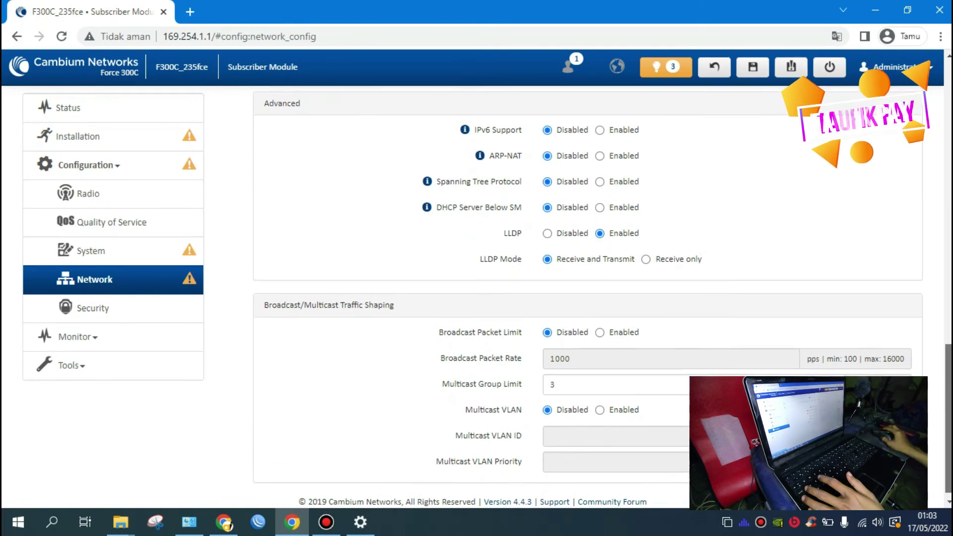
scroll(586, 298, "up", 1)
scroll(586, 298, "up", 1)
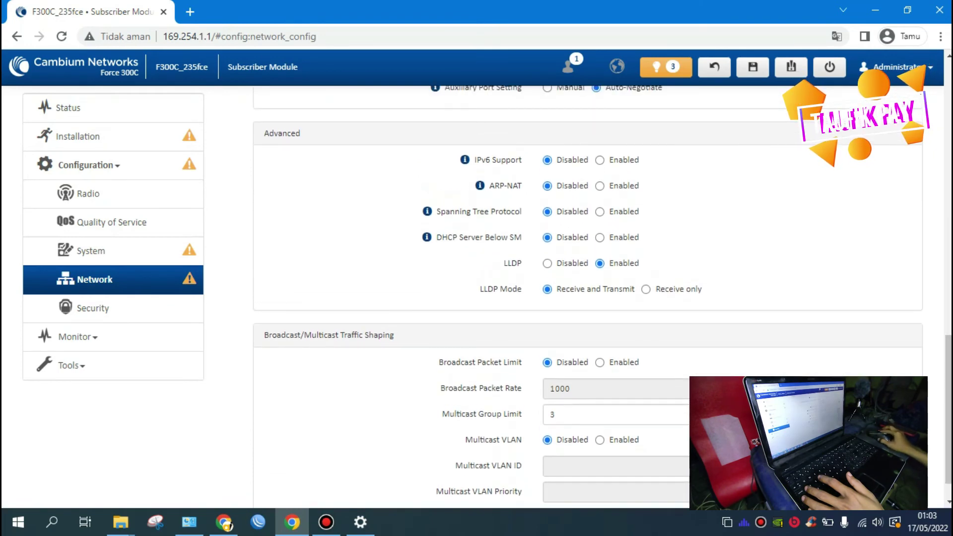
left_click(149, 307)
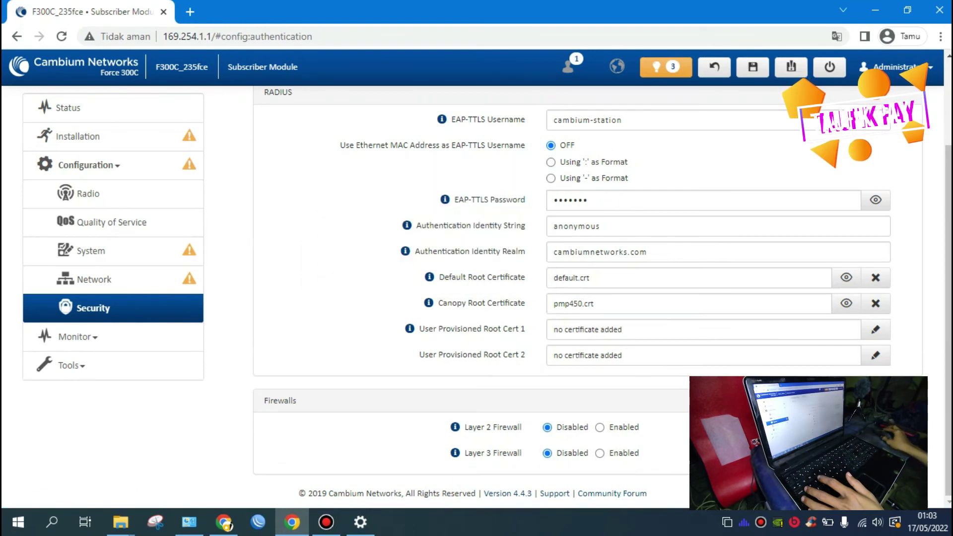
left_click(91, 251)
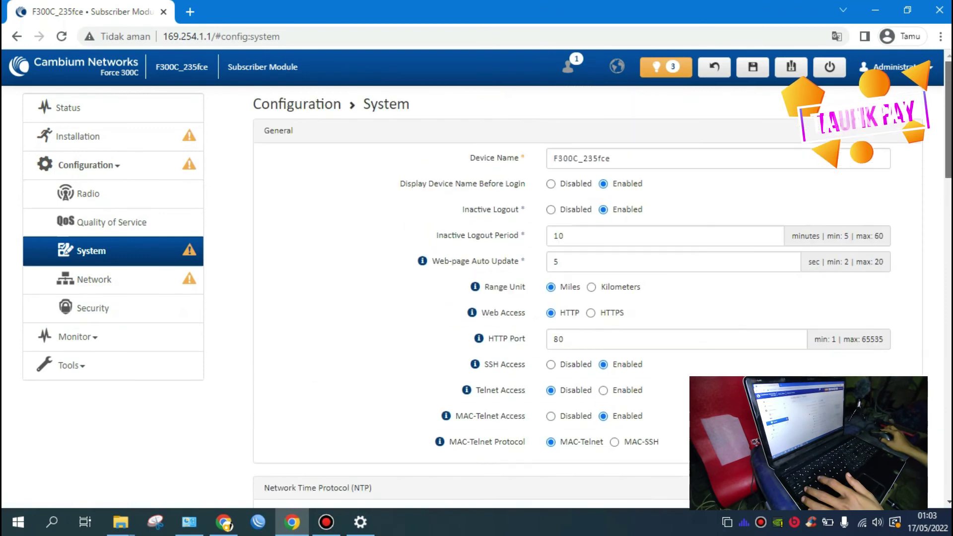
Step: Replace the device name suffix 235fce with ST so it reads F300C_ST
scroll(588, 298, "up", 3)
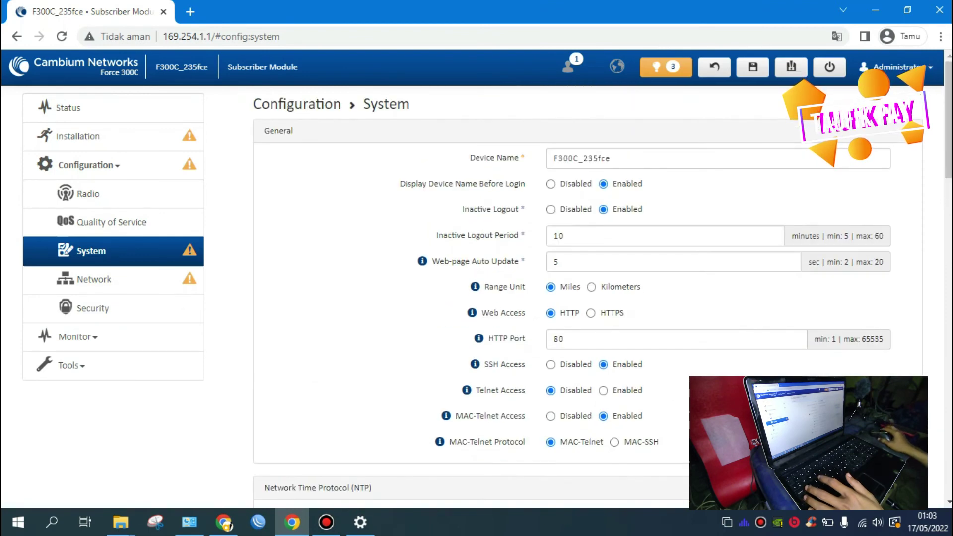
left_click_drag(585, 158, 612, 158)
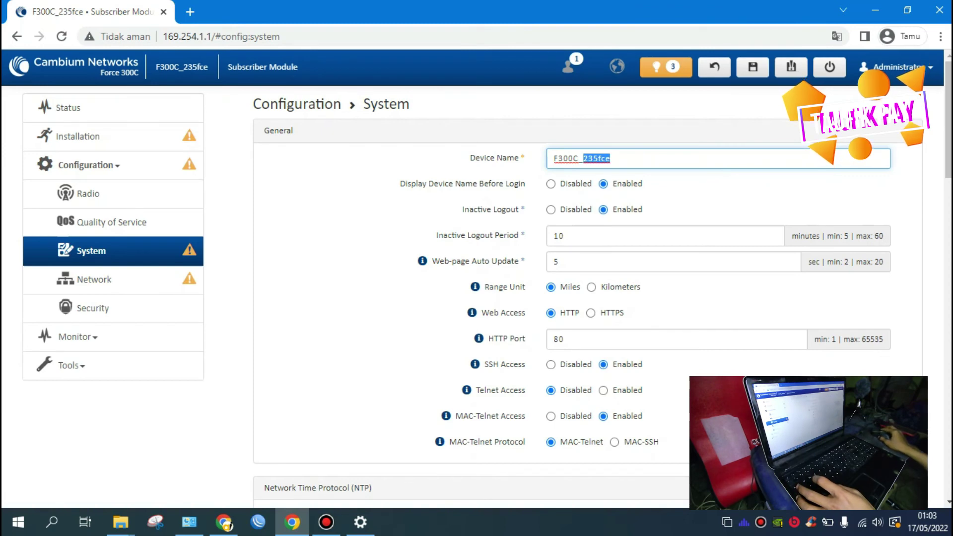
type("ST")
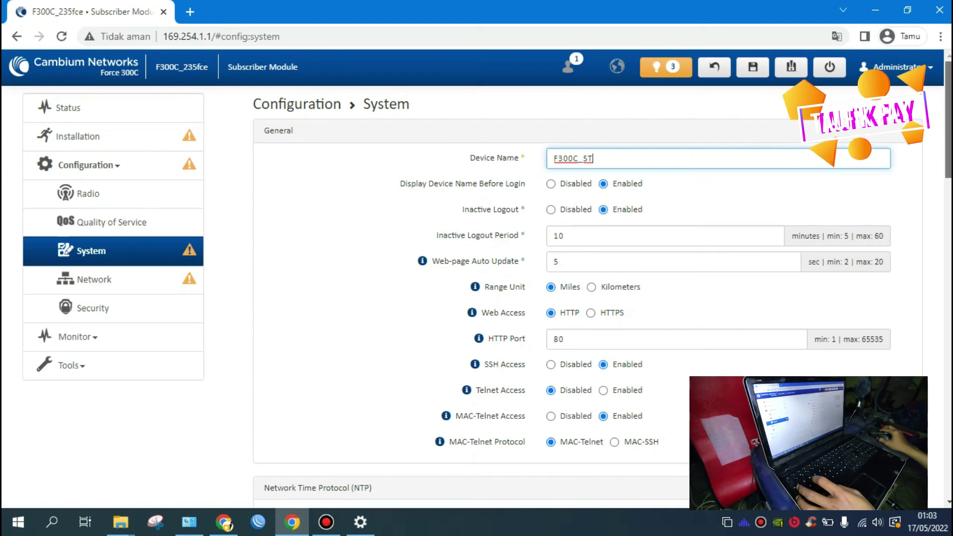
scroll(571, 298, "down", 2)
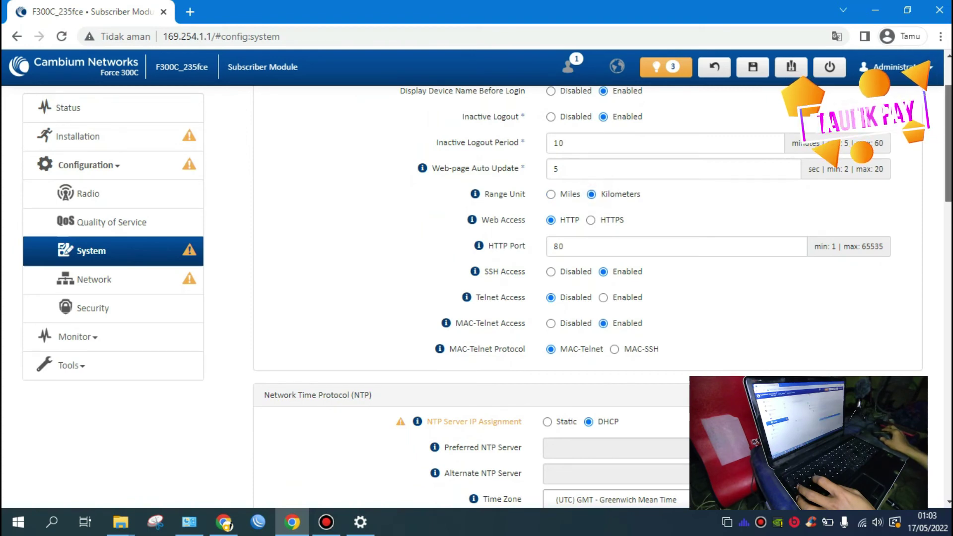
scroll(571, 298, "down", 3)
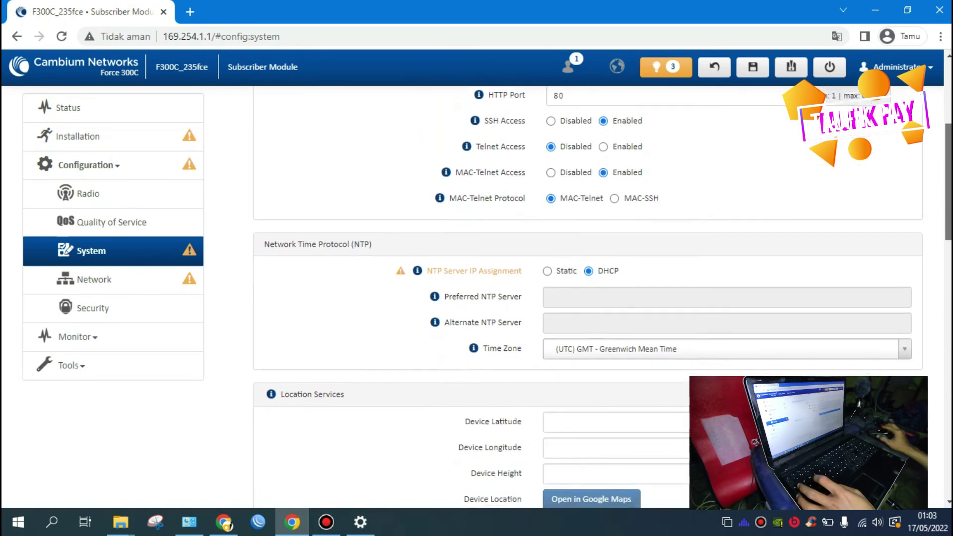
scroll(571, 298, "down", 2)
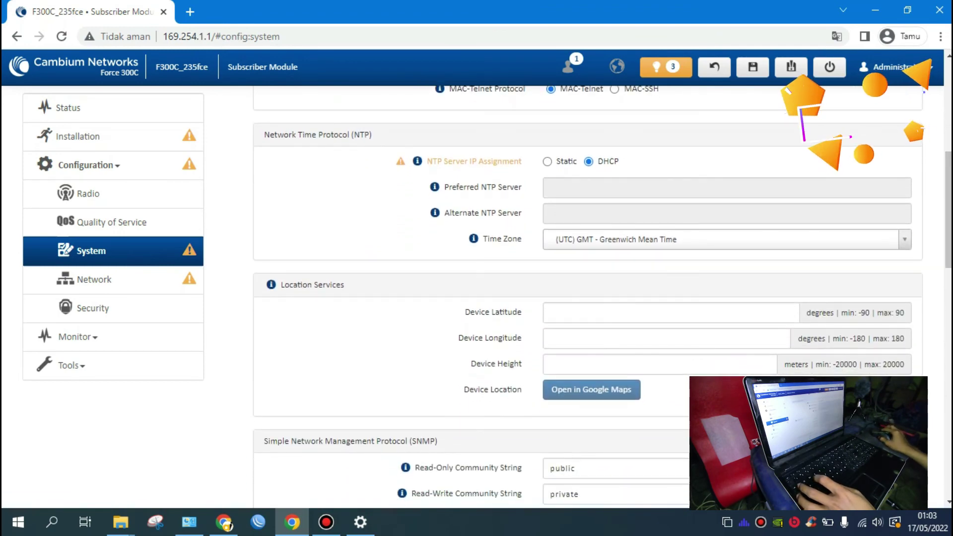
Step: Set the time zone to (UTC+07) Western Indonesian Time (WIB)
left_click(905, 239)
key("Up")
key("Up")
key("Up")
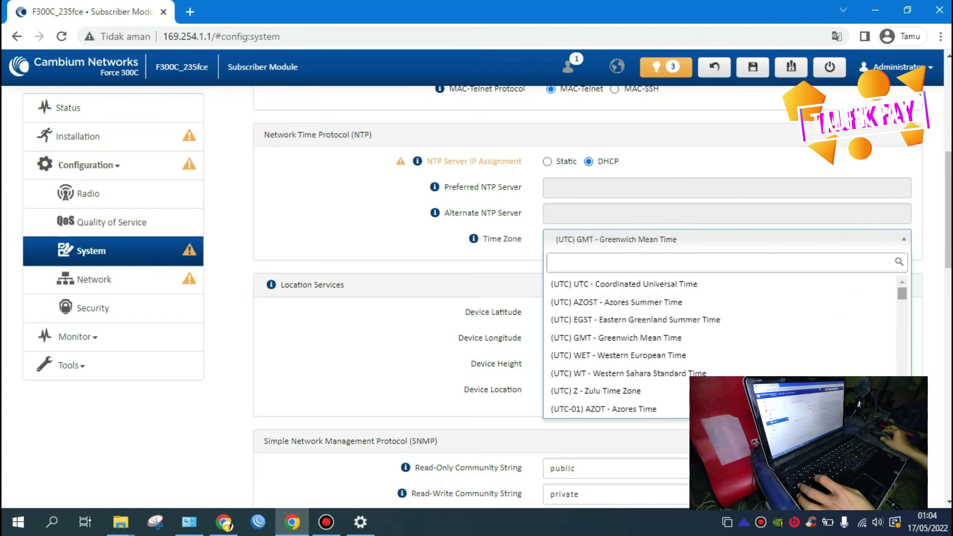
left_click_drag(902, 293, 902, 372)
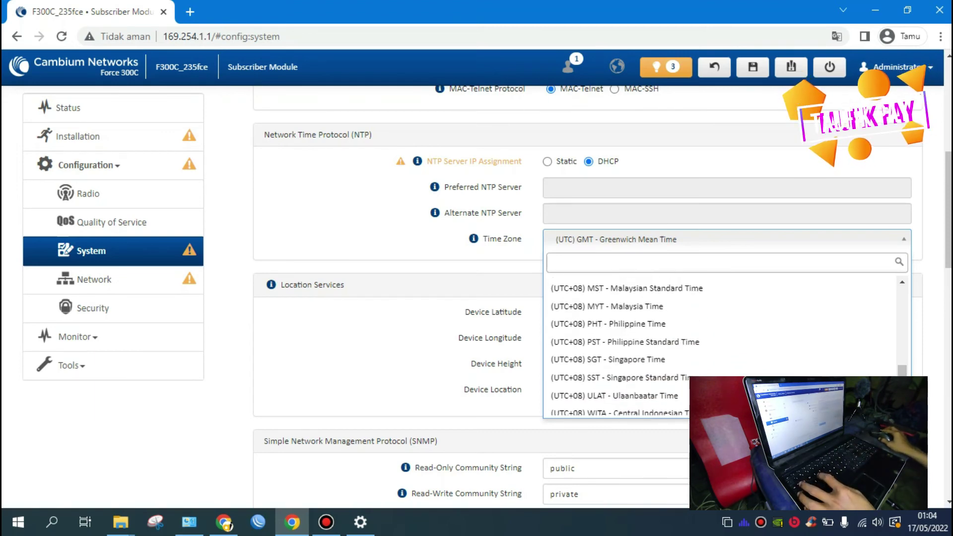
type("indo")
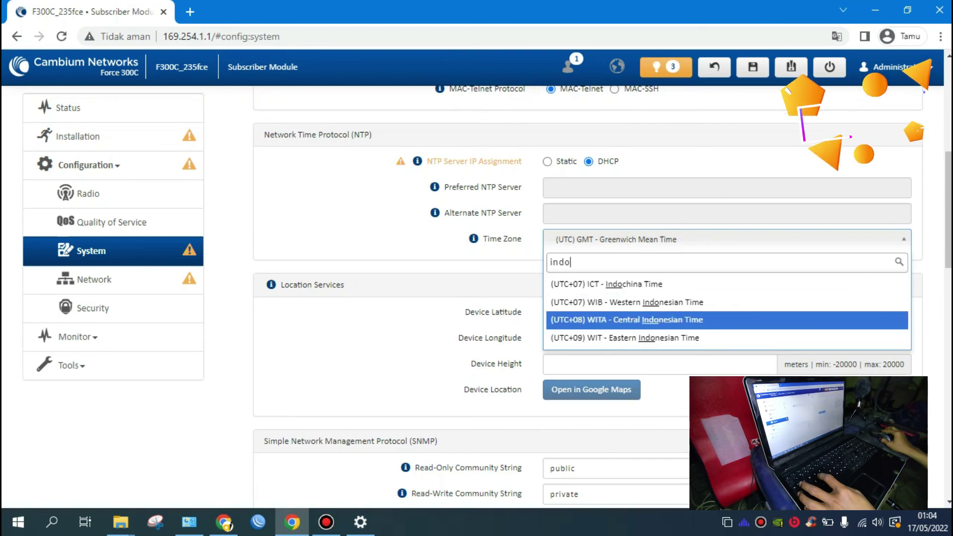
left_click(765, 304)
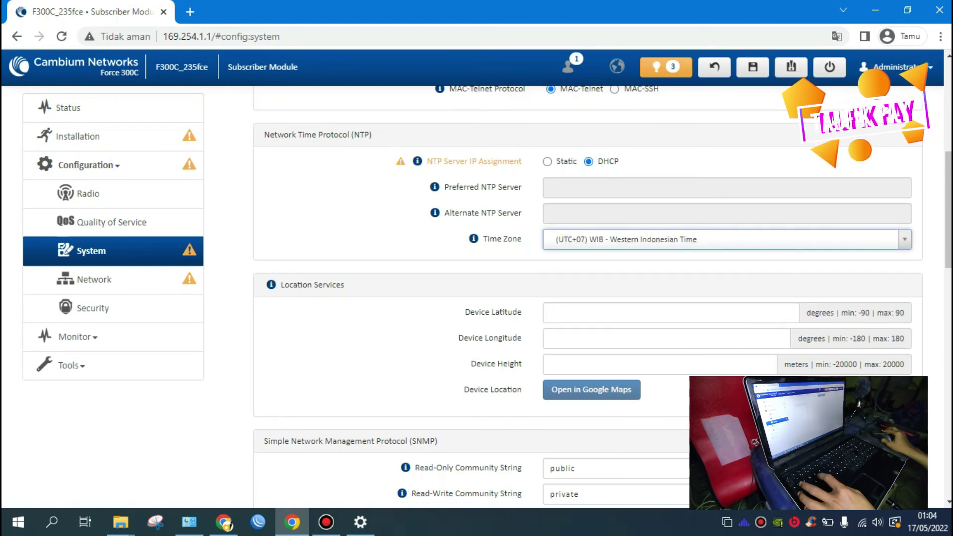
Step: Disable cnMaestro remote management and the read-only account
scroll(588, 298, "down", 2)
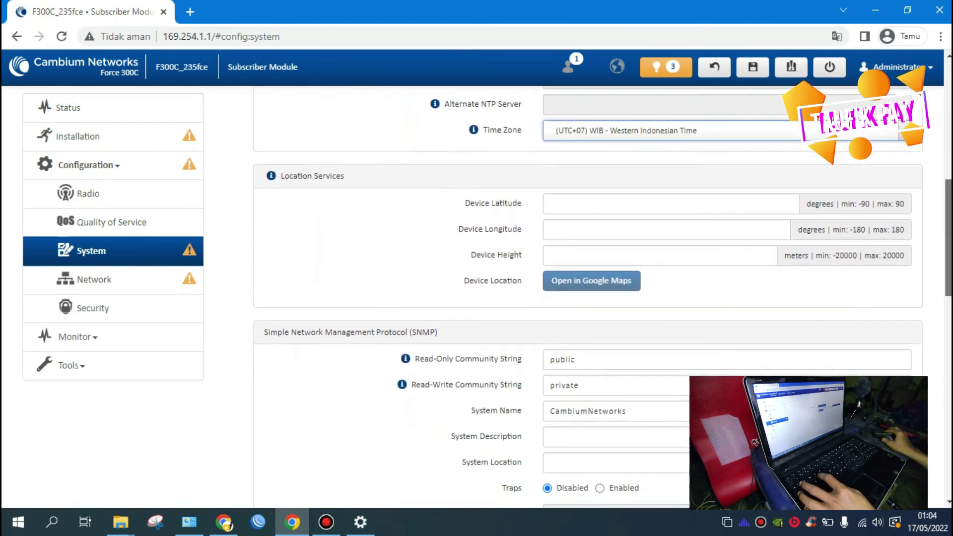
scroll(589, 298, "down", 2)
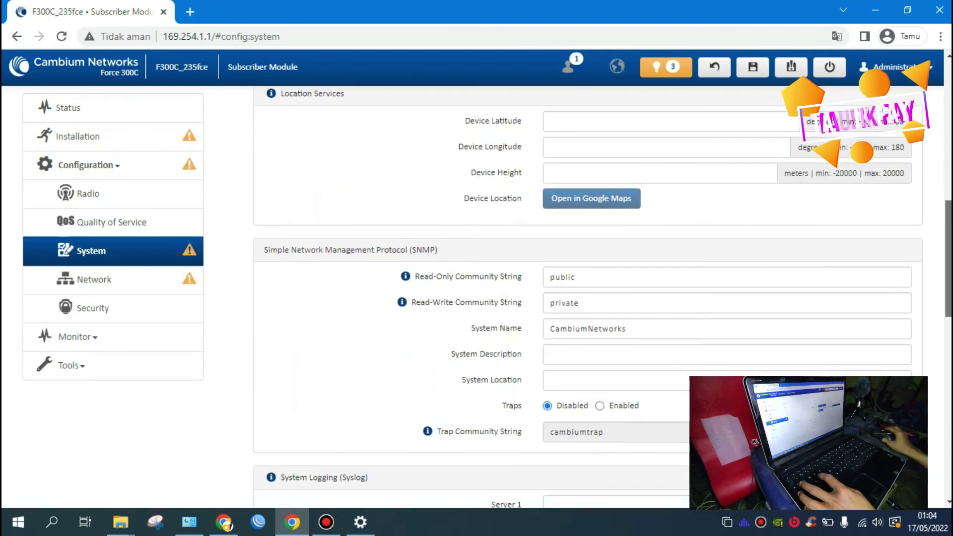
scroll(588, 298, "down", 5)
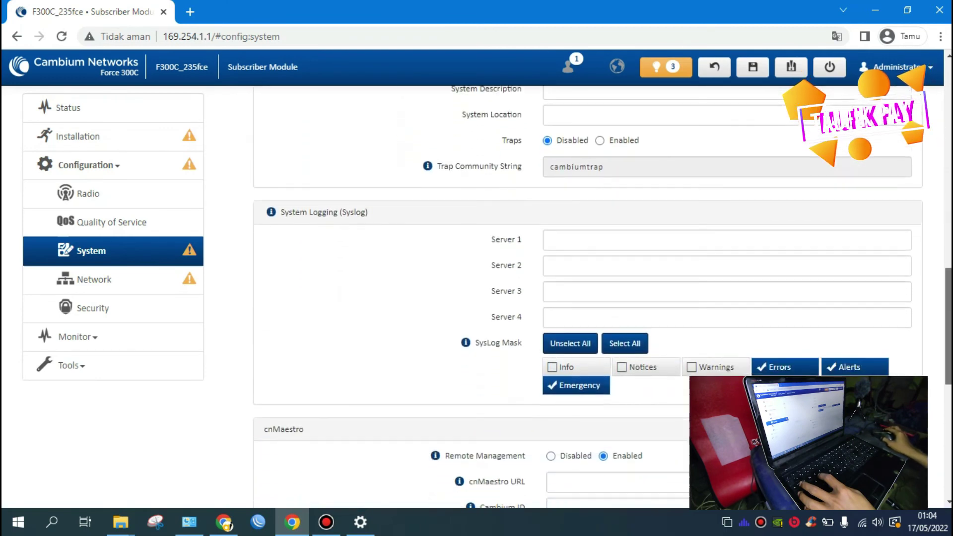
scroll(588, 298, "down", 3)
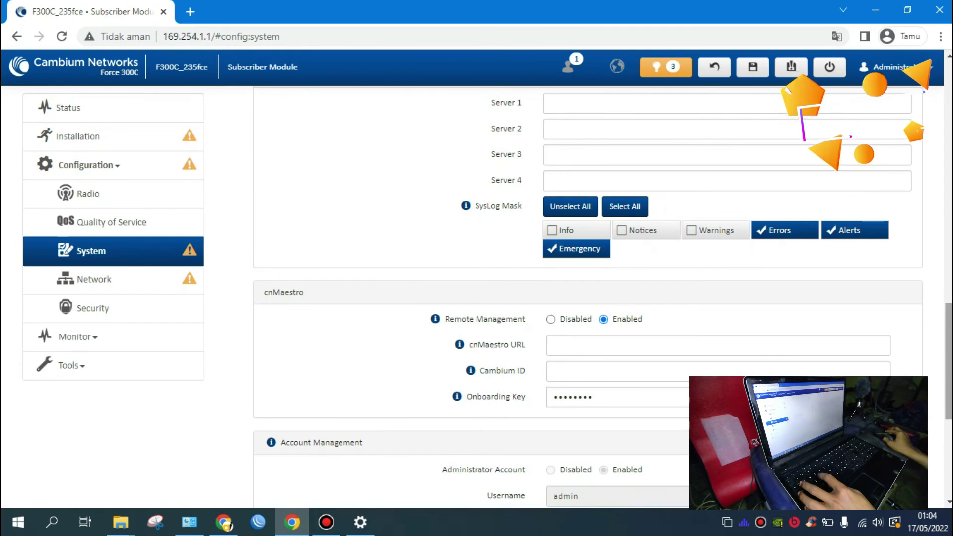
left_click(553, 319)
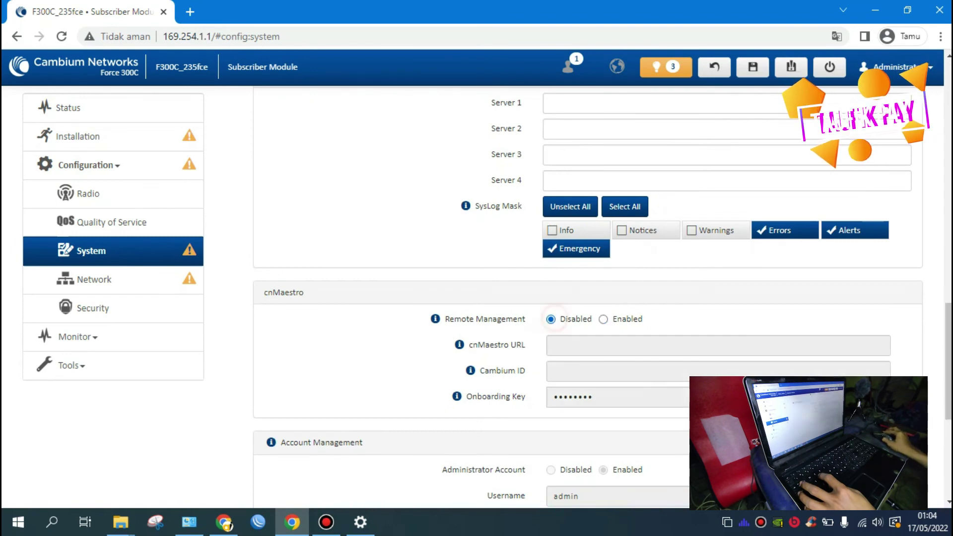
scroll(589, 298, "down", 5)
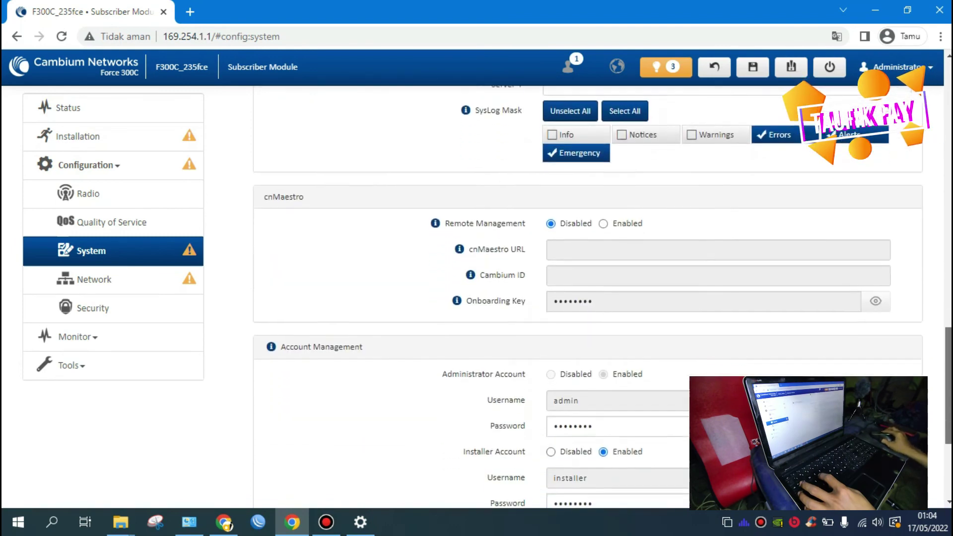
scroll(589, 298, "down", 1)
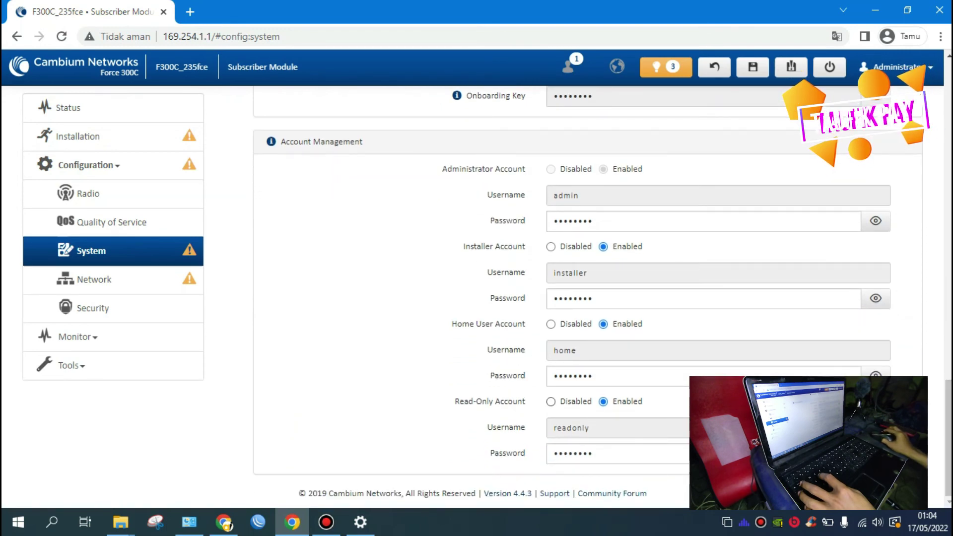
left_click(551, 401)
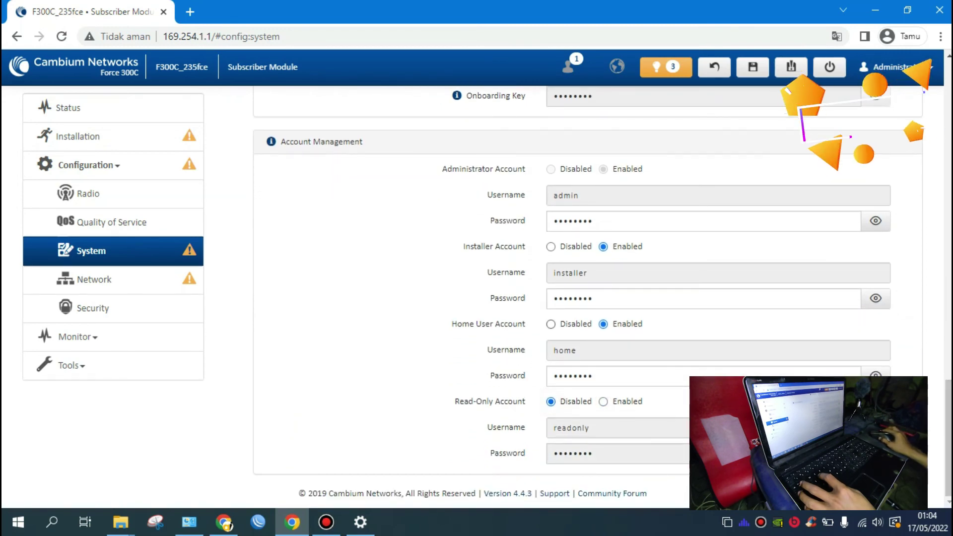
Step: Disable the home user account and replace the installer account password with a new one
left_click(551, 324)
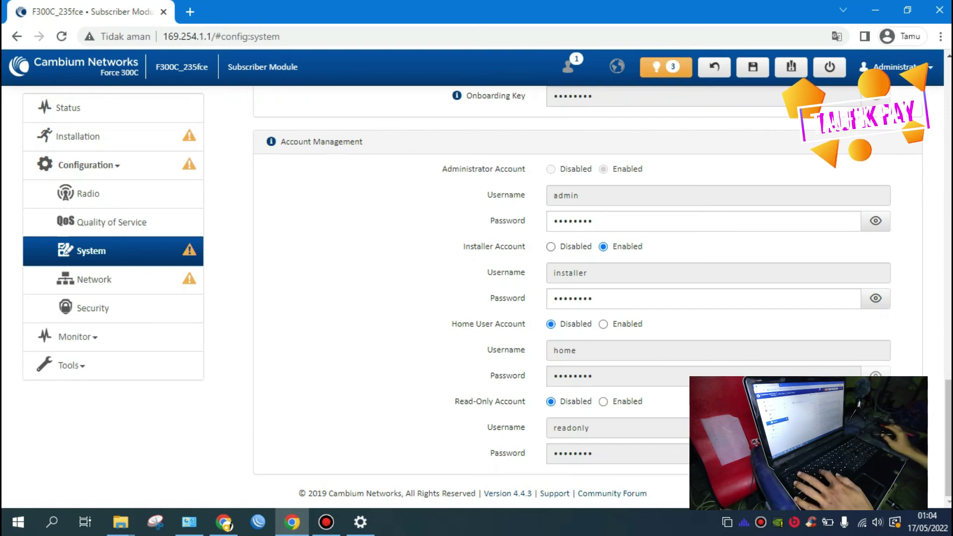
left_click(684, 302)
key("ctrl+a")
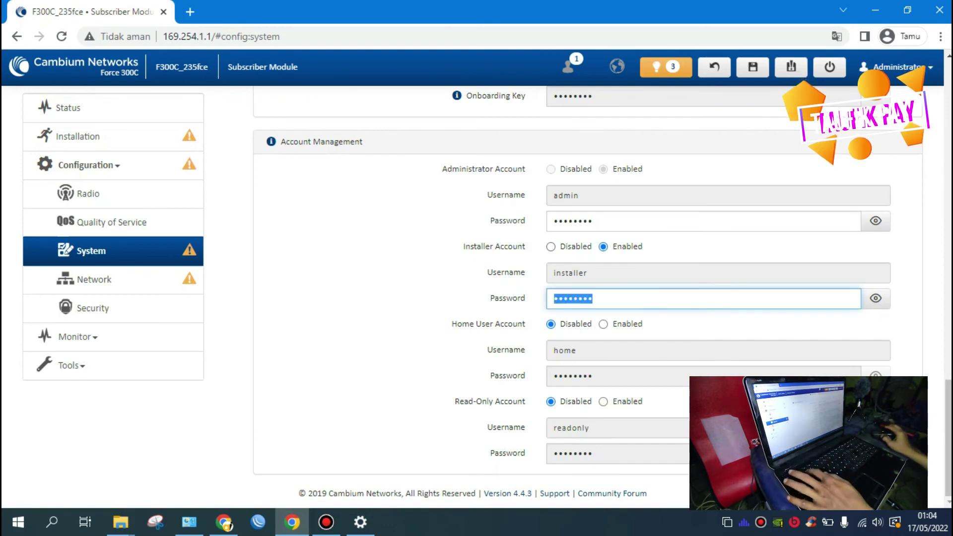
key("BackSpace")
type("ad")
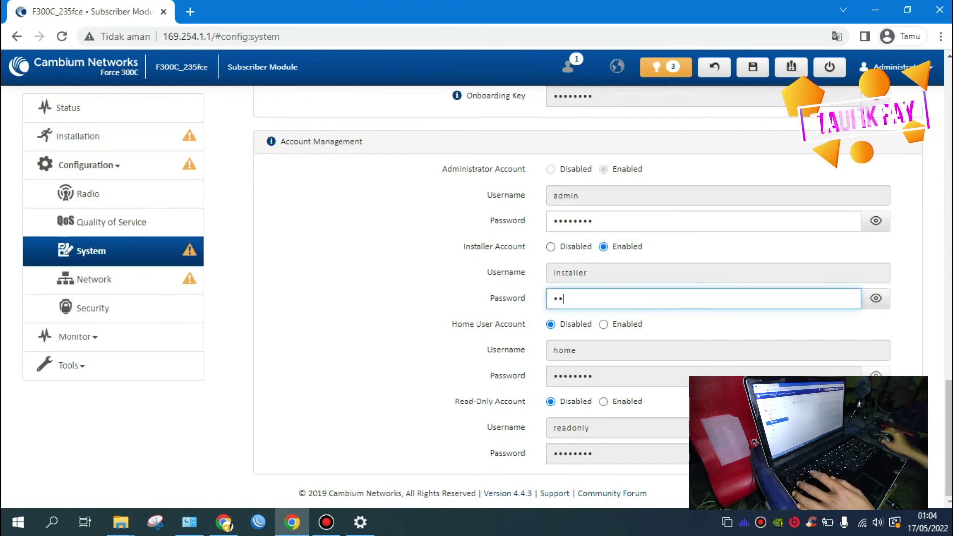
type("min123")
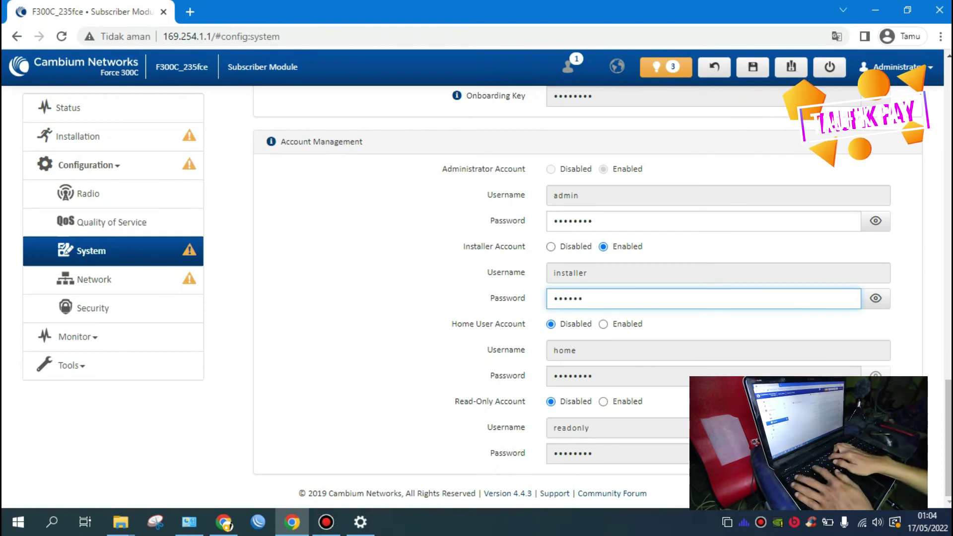
type("4")
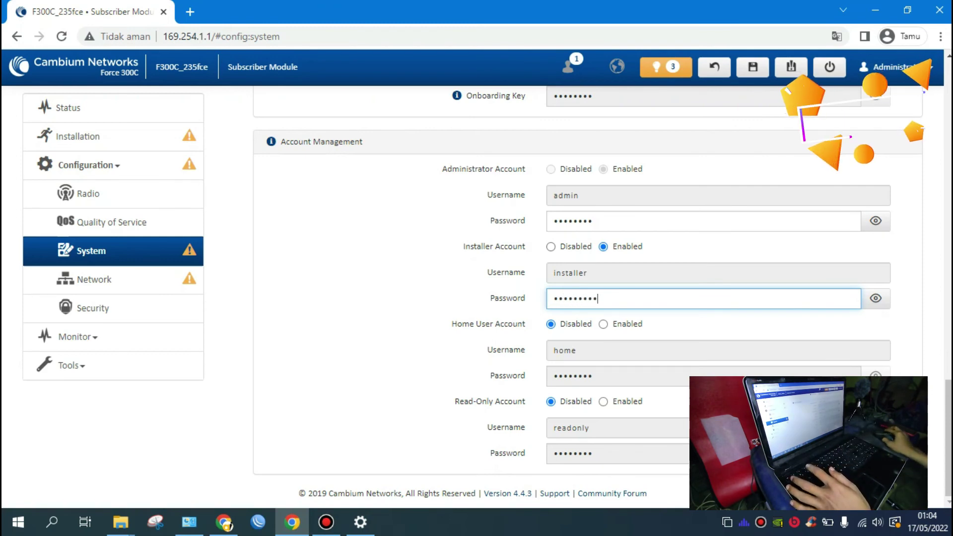
Step: Start retyping the administrator password, then return to the Network page
double_click(591, 221)
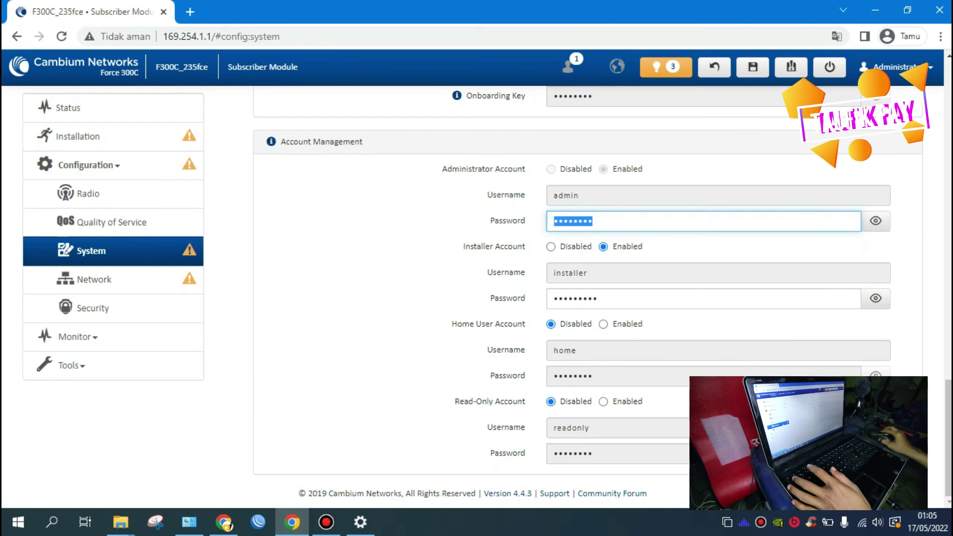
type("adm")
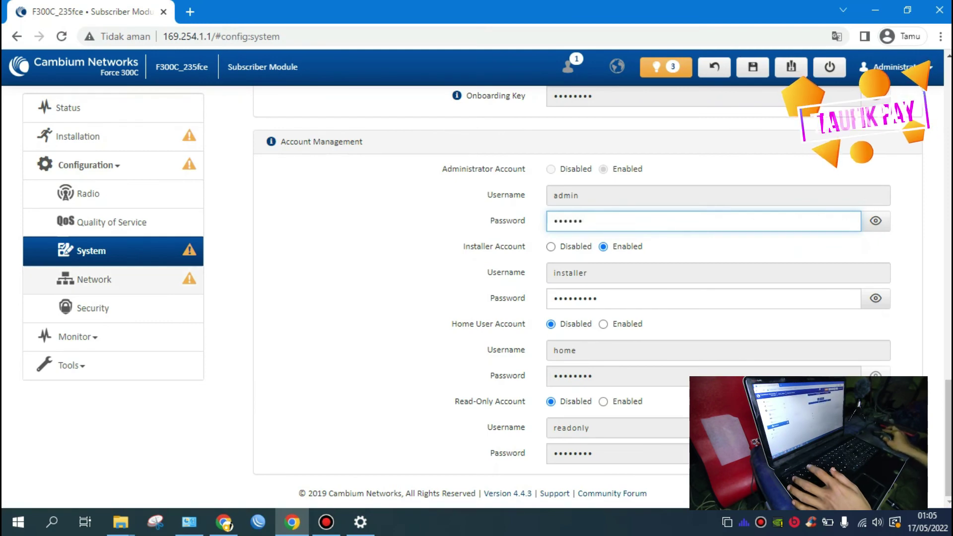
left_click(94, 279)
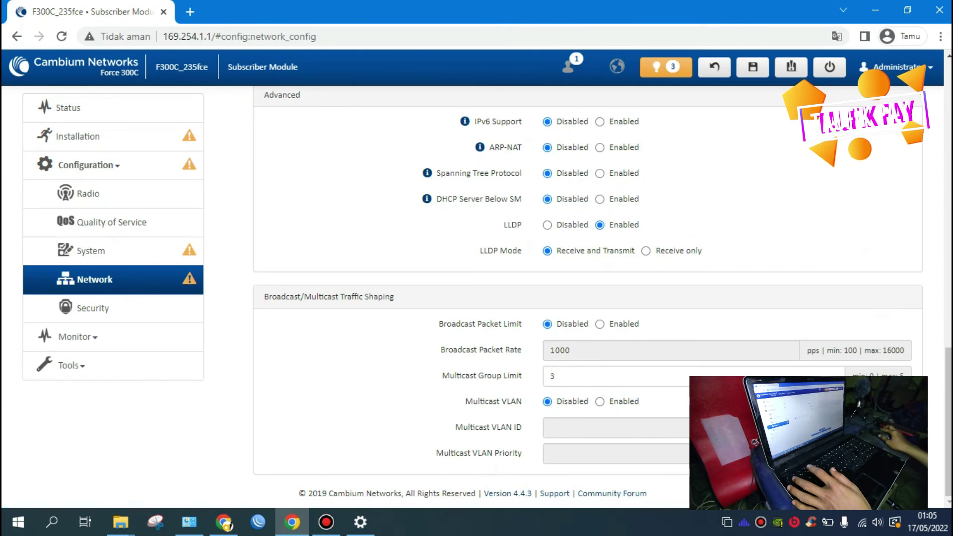
Step: Review the Network settings (static IP 10.168.0.3, DNS 8.8.8.8/1.1.1.1), then go to Radio configuration
scroll(589, 293, "up", 6)
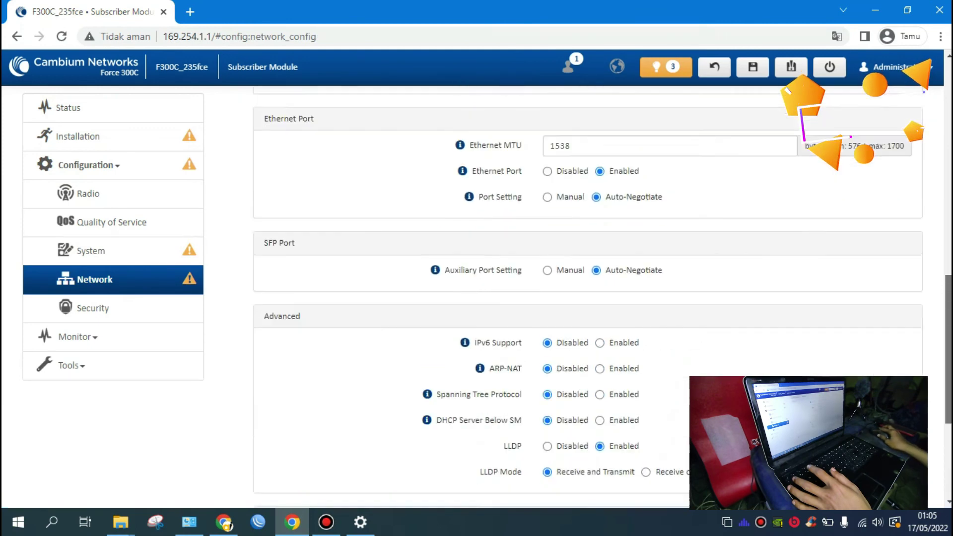
scroll(589, 297, "up", 7)
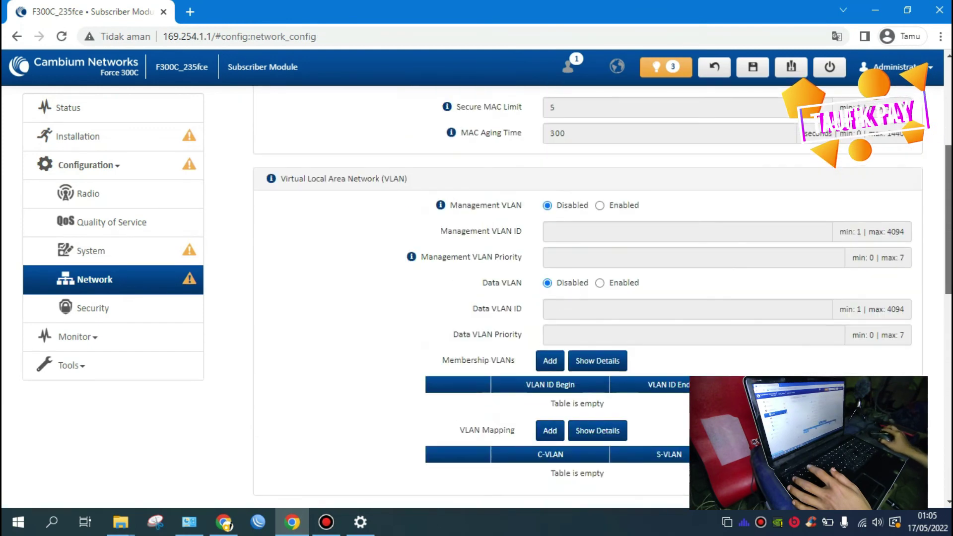
scroll(588, 297, "up", 4)
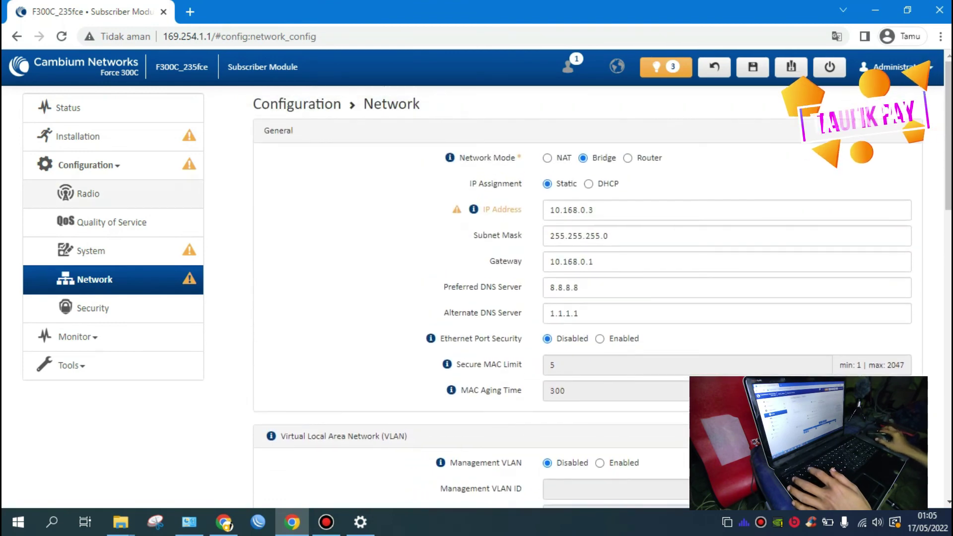
left_click(141, 194)
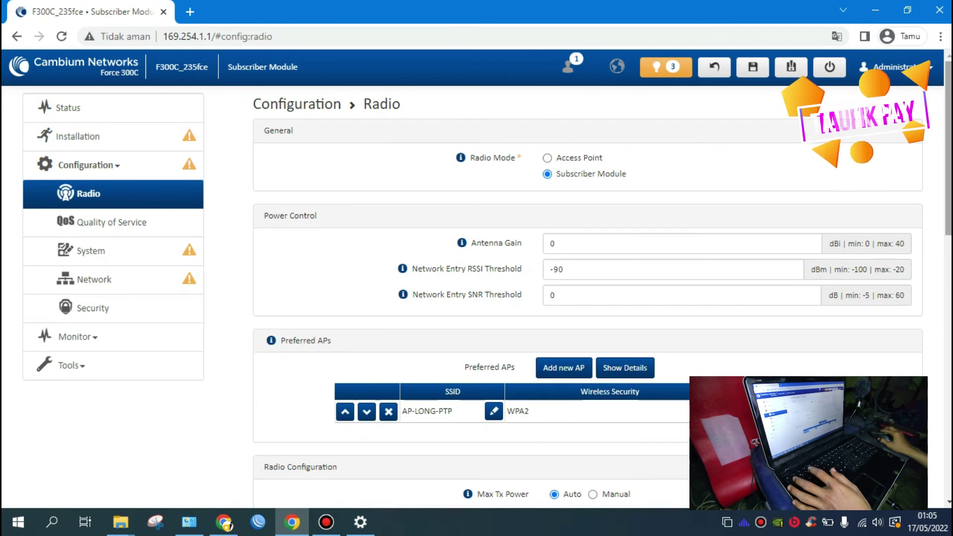
Step: Save all pending changes, accepting the cnMaestro prompt and the save confirmation
mouse_move(753, 67)
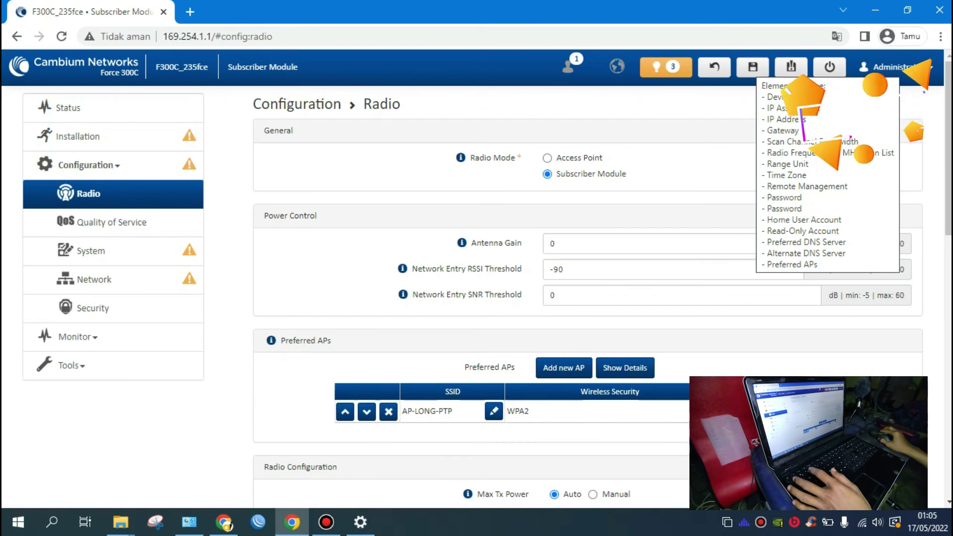
left_click(753, 67)
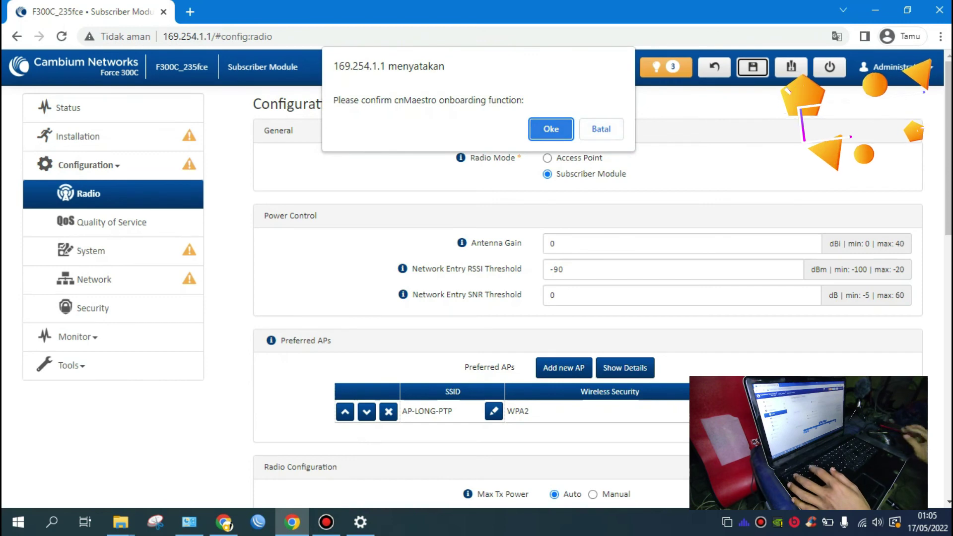
key("Return")
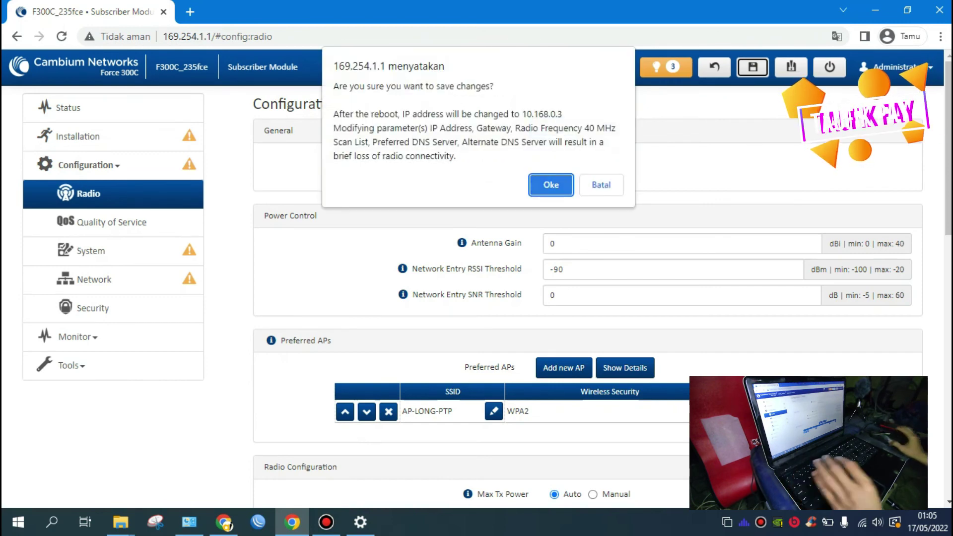
key("Return")
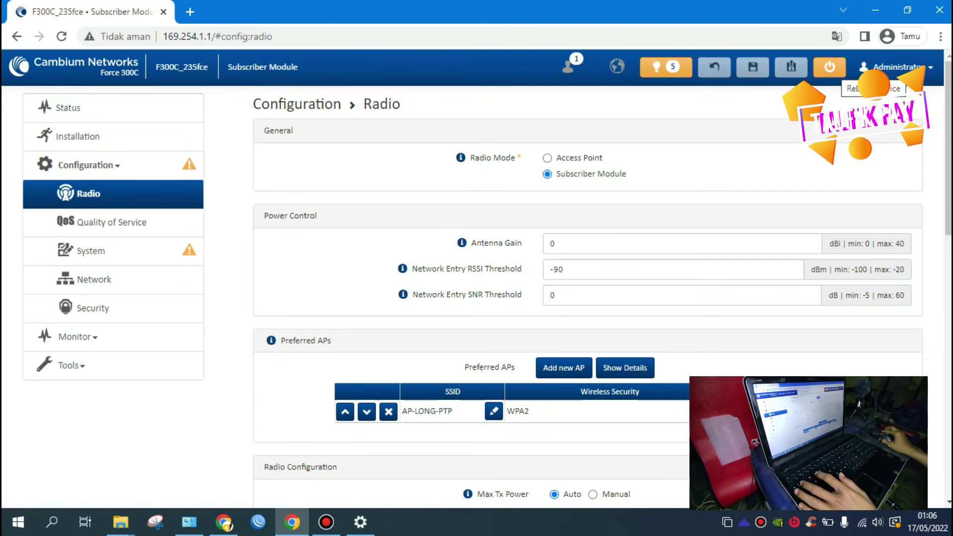
Step: Reboot the radio and wait for its sign-in page at 169.254.1.1 to return
left_click(830, 67)
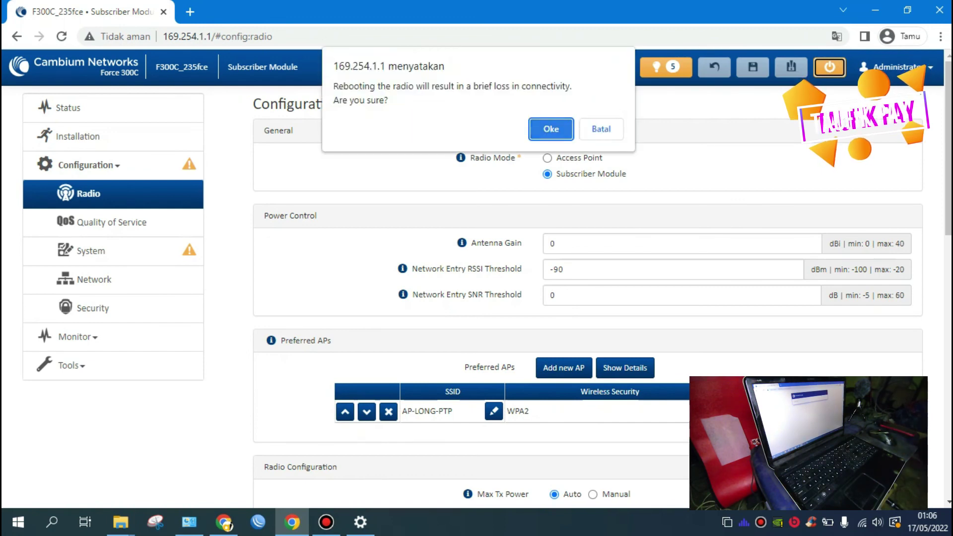
left_click(552, 127)
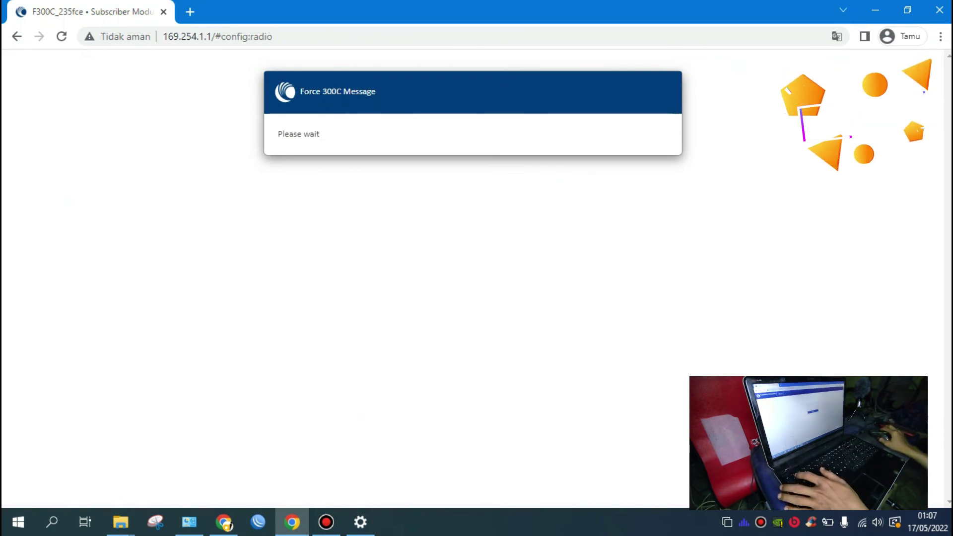
mouse_move(189, 522)
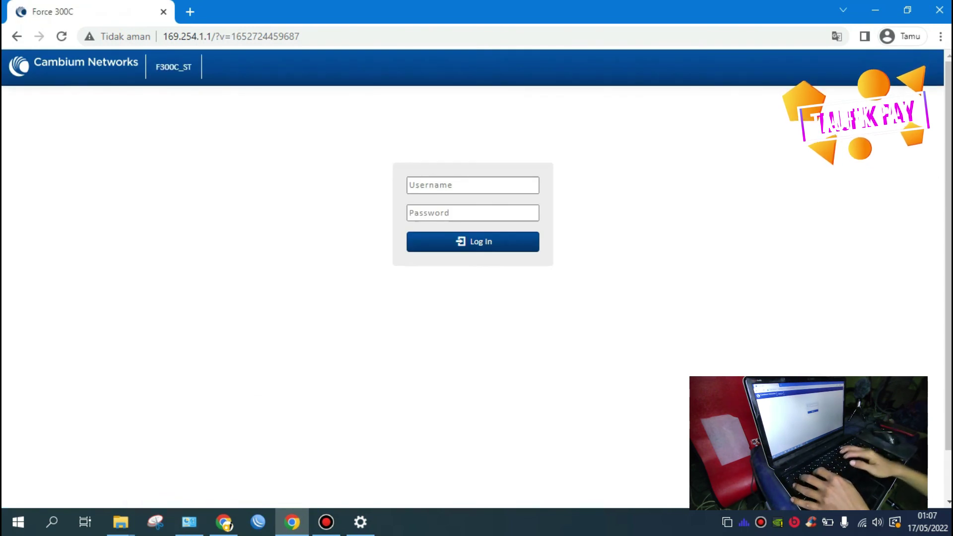
Step: Log back in with the admin username and password, then open the Tools section
left_click(463, 185)
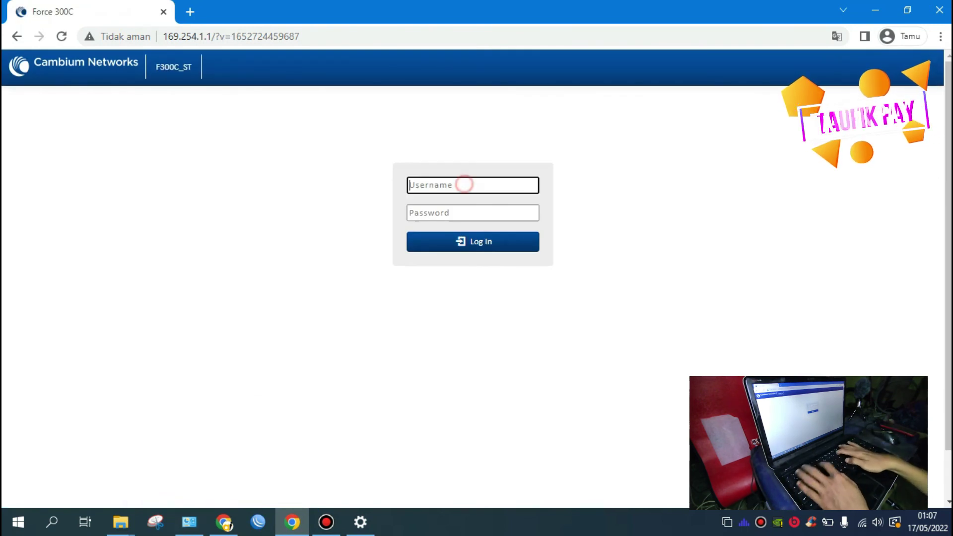
type("admin")
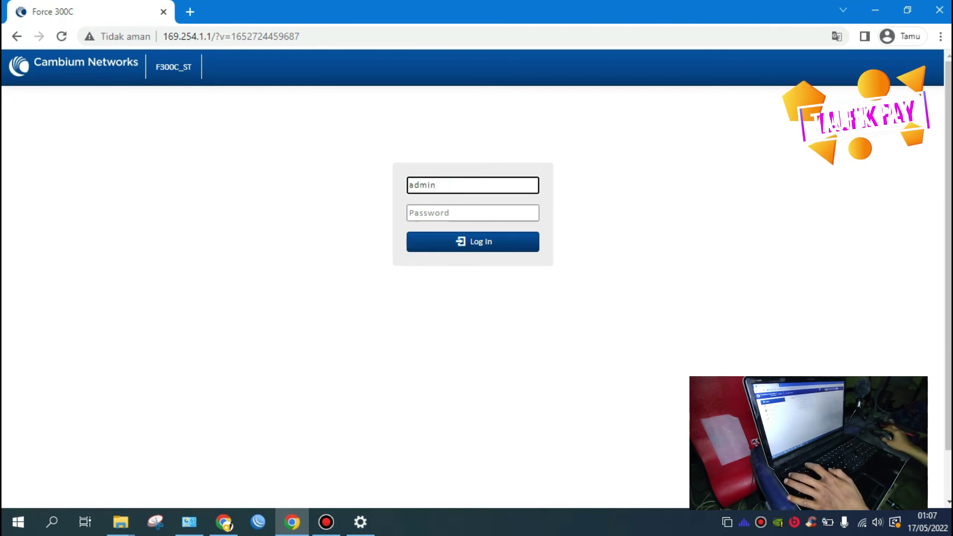
key("Tab")
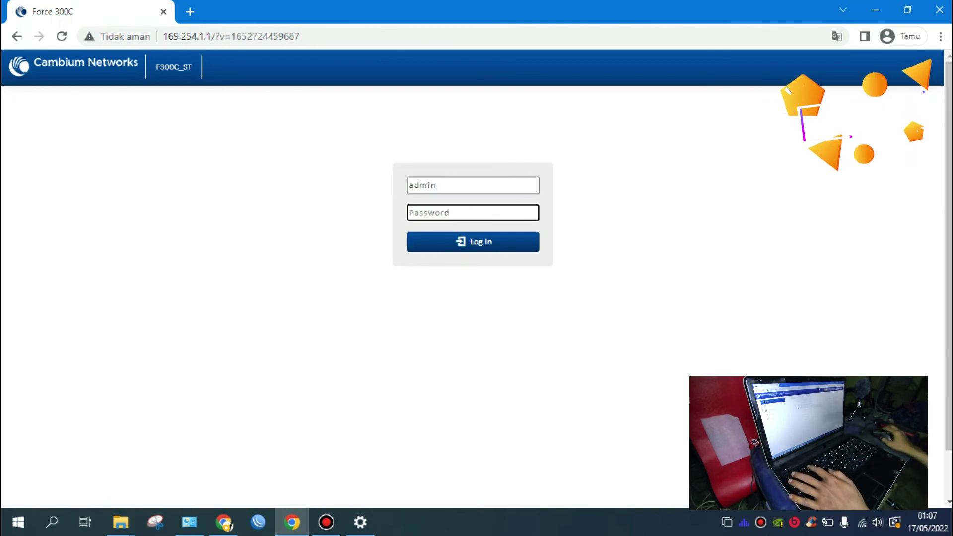
type("••••••")
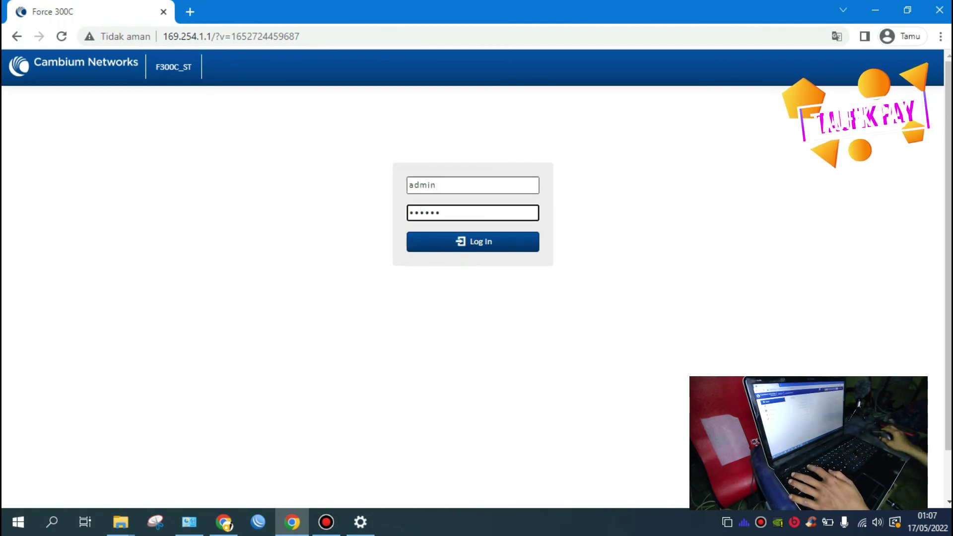
key("Return")
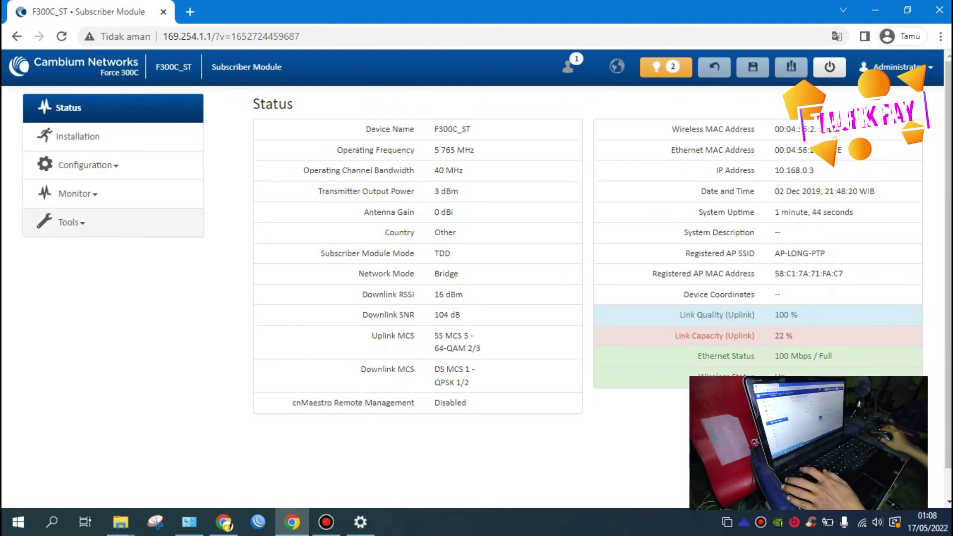
left_click(69, 222)
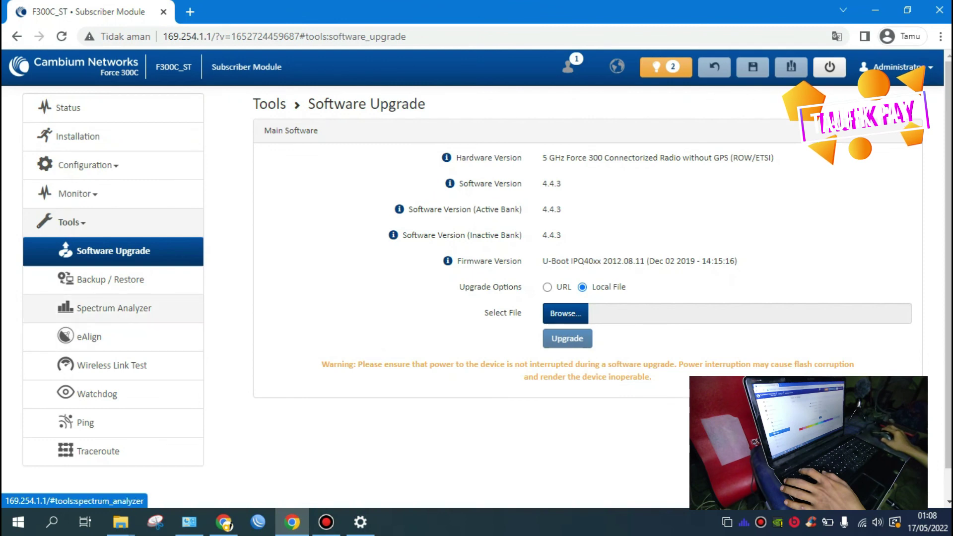
Step: Open eAlign and reset the RSSI measurements twice
left_click(89, 336)
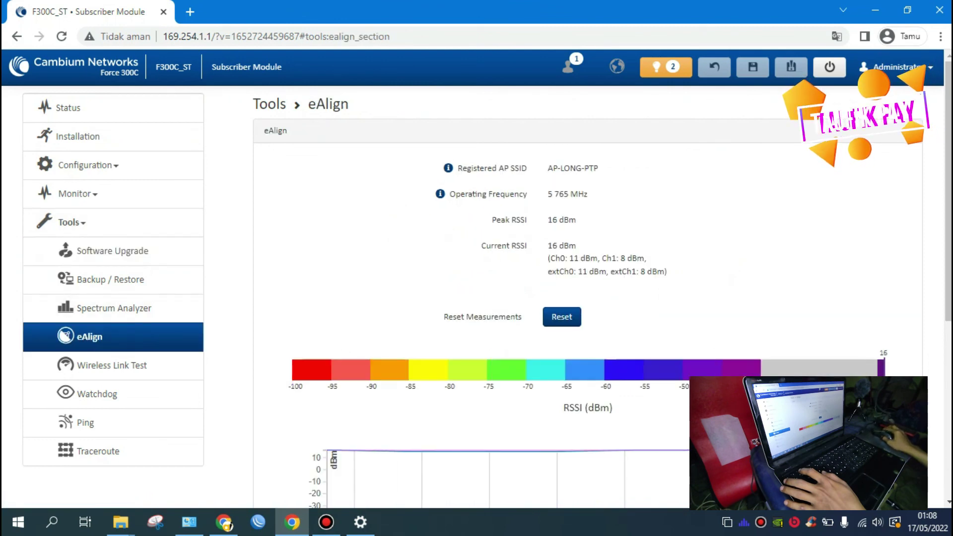
left_click(552, 315)
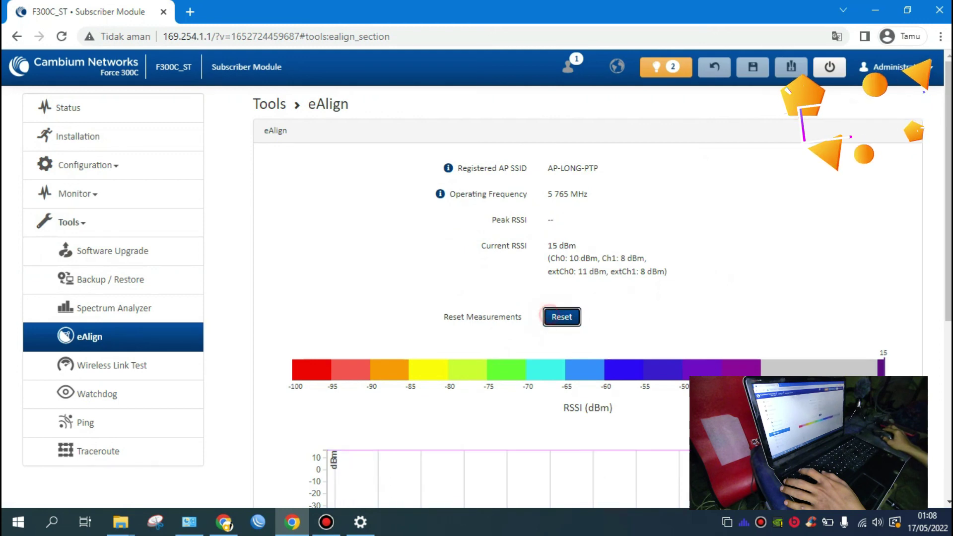
left_click(560, 323)
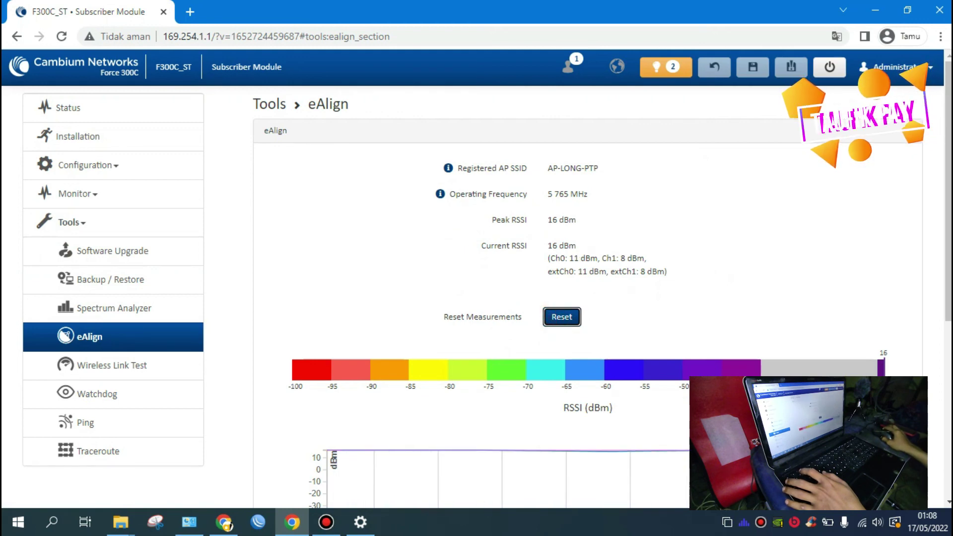
Step: Check the RSSI graph and Available APs table, then return to the Status page
scroll(561, 318, "down", 1)
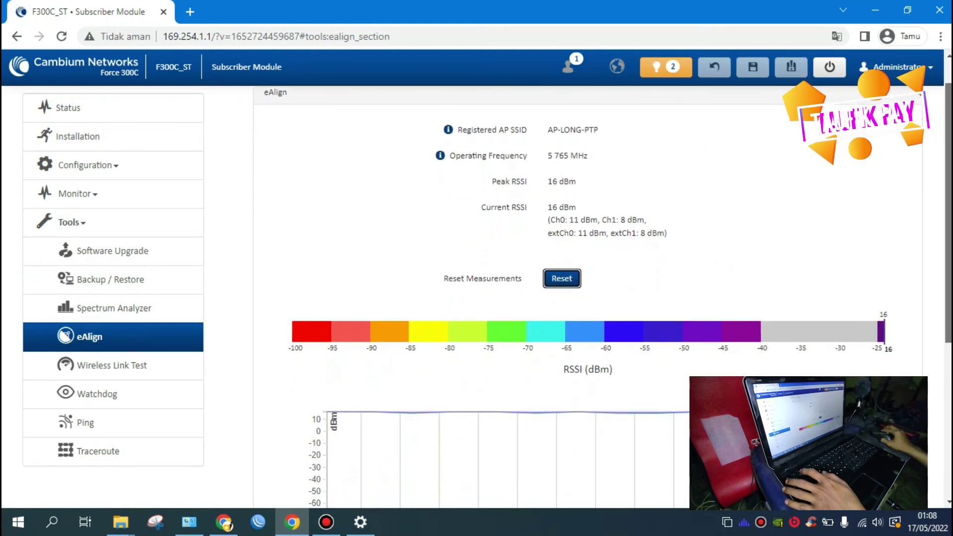
scroll(560, 318, "up", 1)
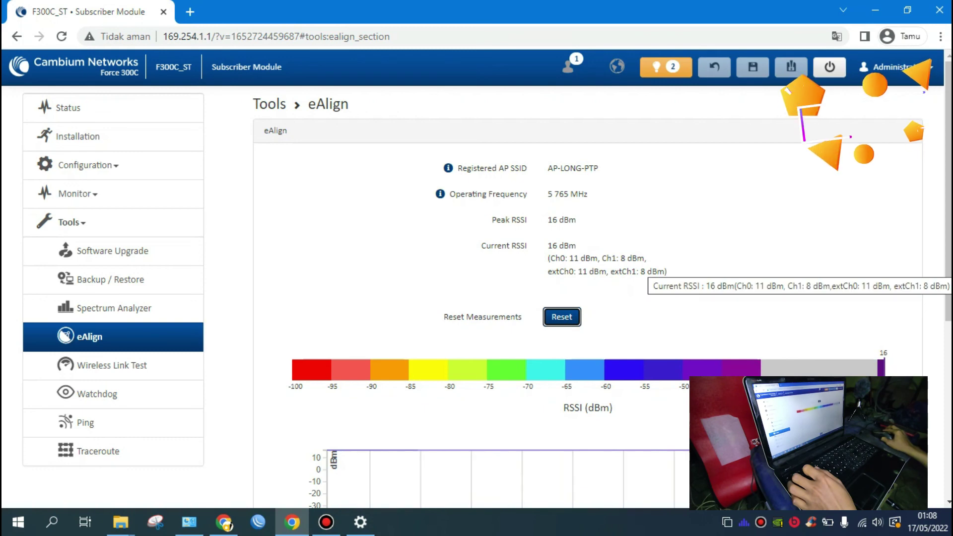
scroll(645, 276, "down", 1)
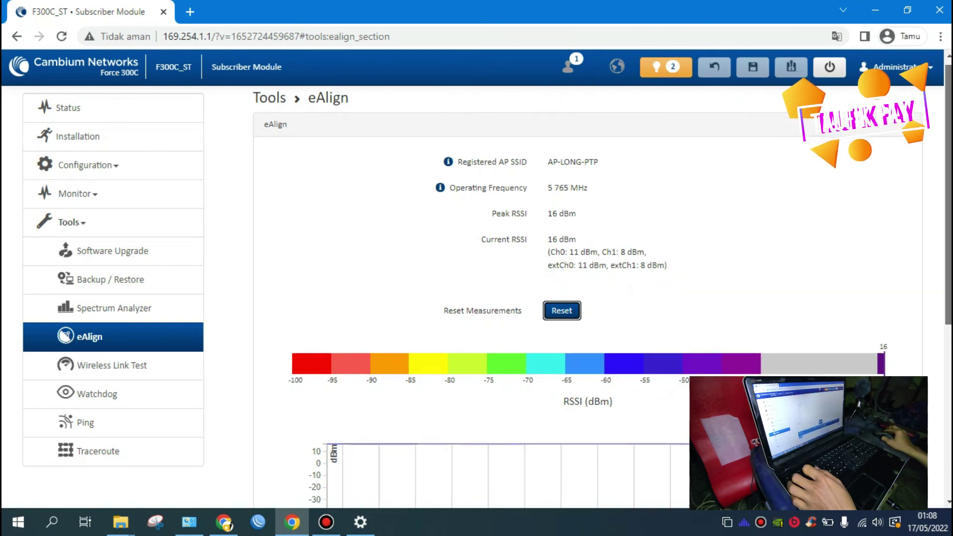
scroll(603, 298, "down", 2)
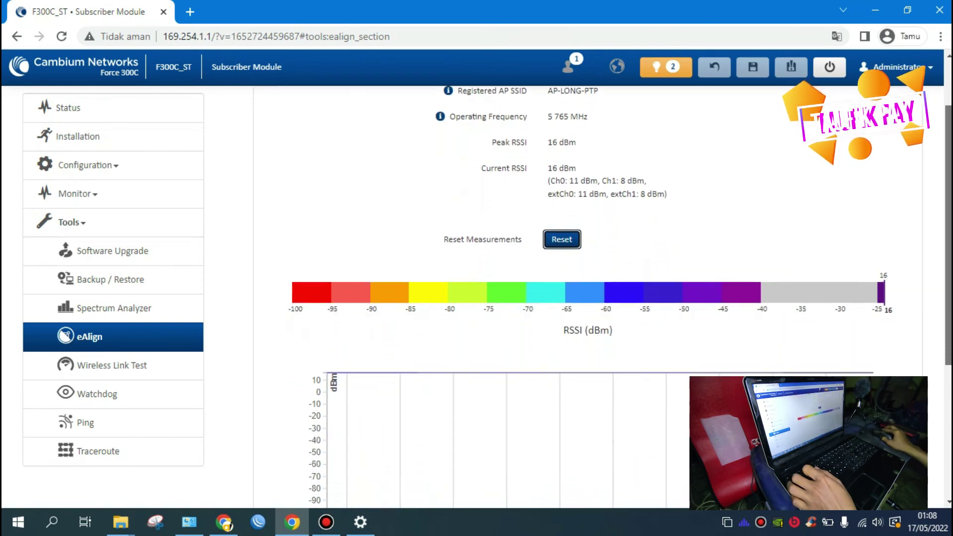
scroll(603, 298, "down", 3)
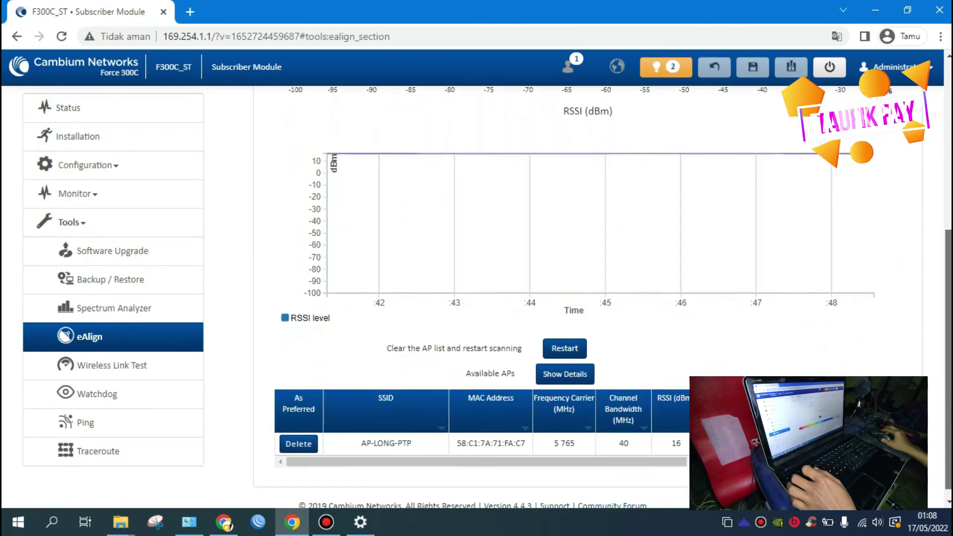
scroll(604, 298, "up", 4)
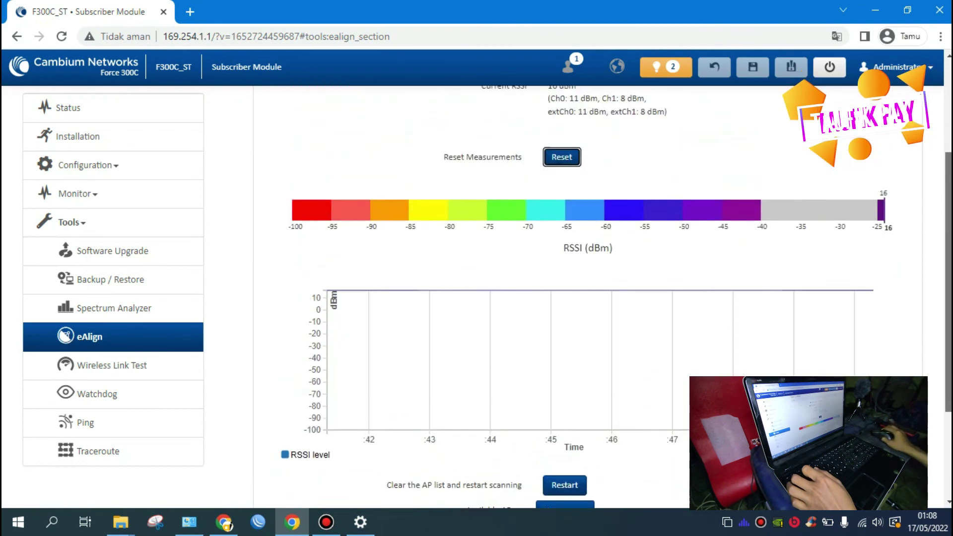
scroll(603, 298, "up", 2)
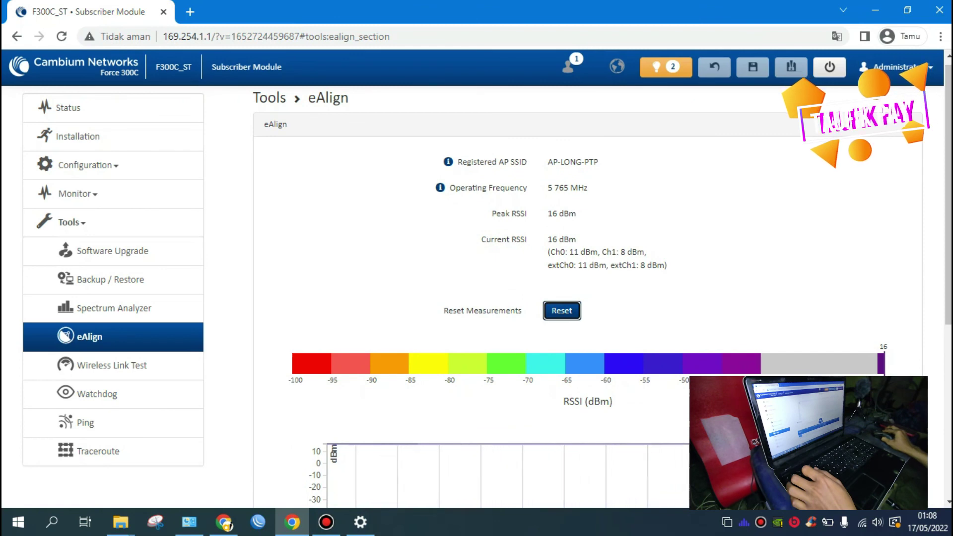
scroll(603, 298, "down", 5)
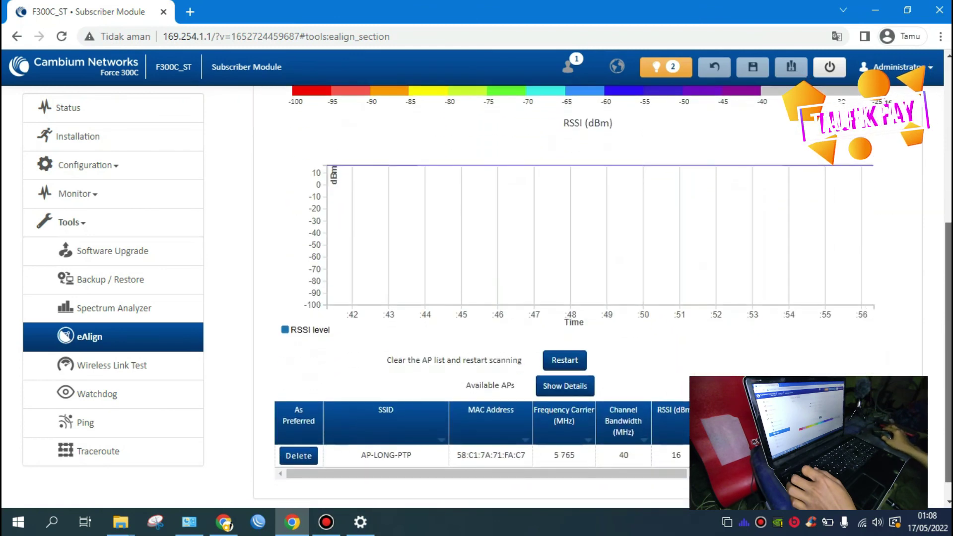
scroll(603, 298, "down", 1)
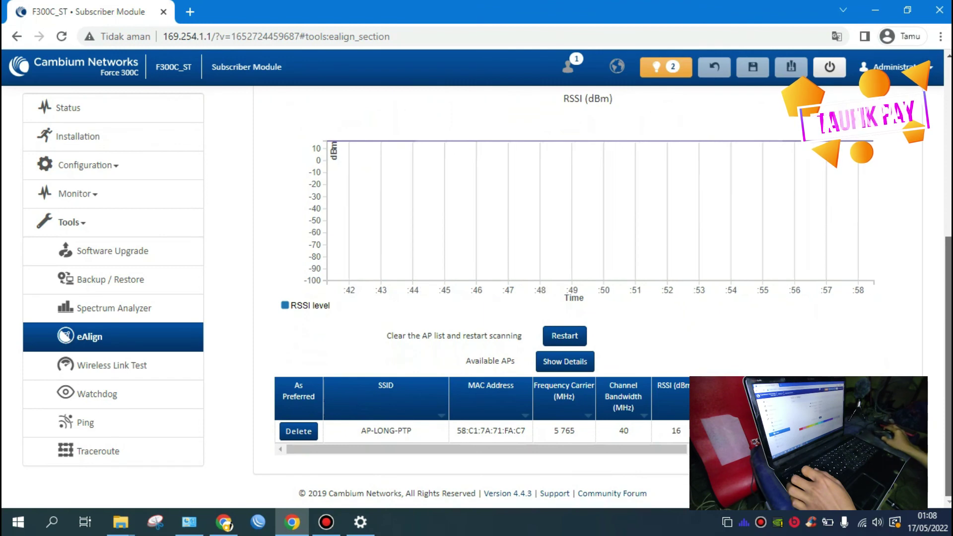
scroll(603, 298, "up", 6)
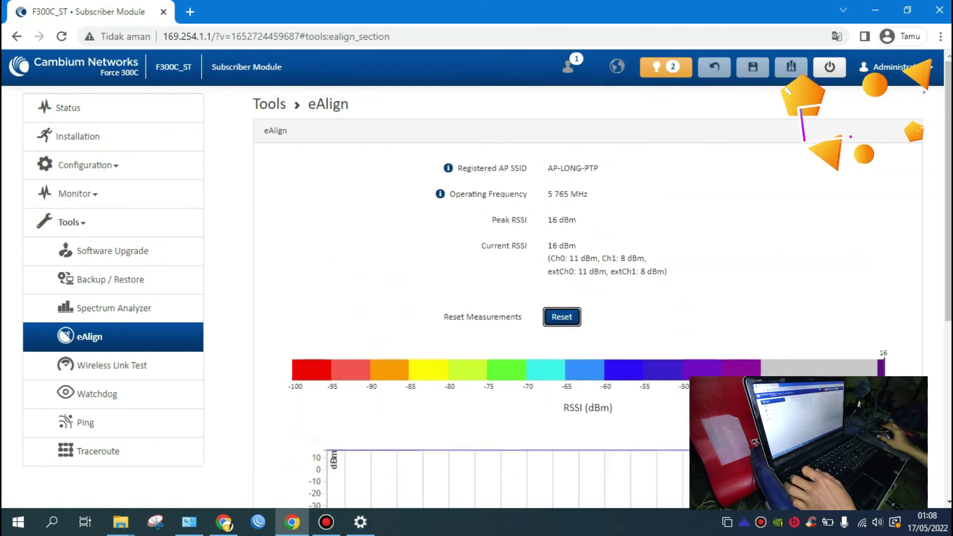
left_click(68, 108)
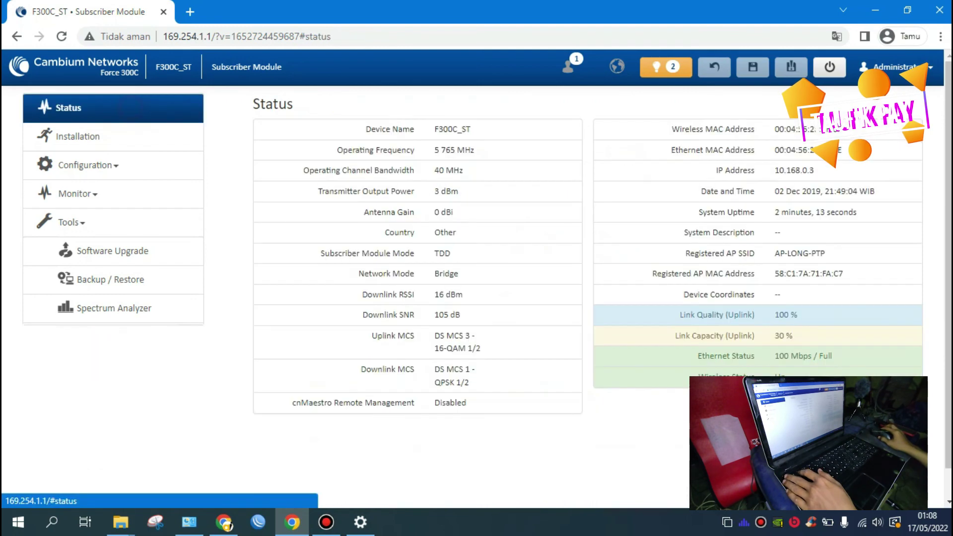